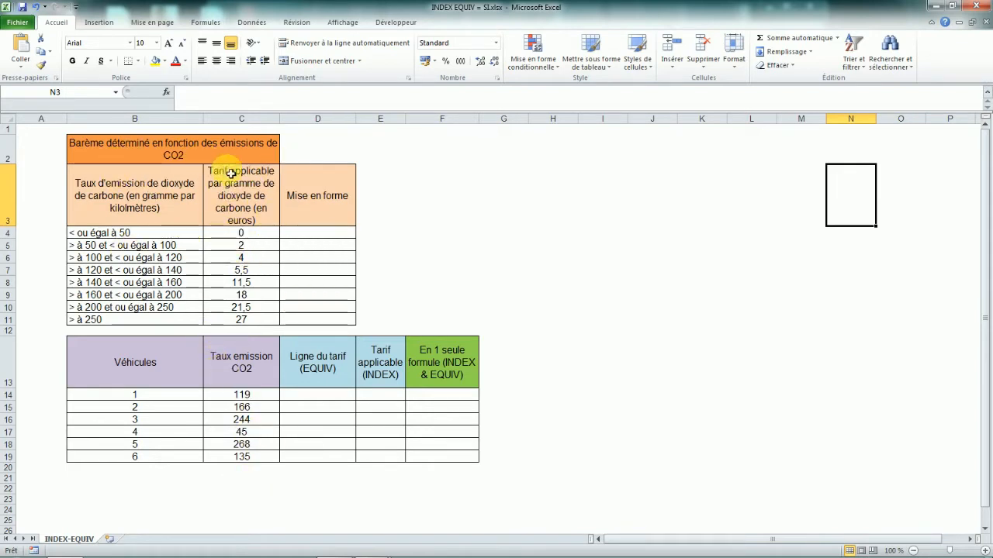
Examine the CO2 emission bands and their per-gram tariffs in the scale table.
{"action": "left_click_drag", "start_coordinate": [140, 233], "coordinate": [126, 321]}
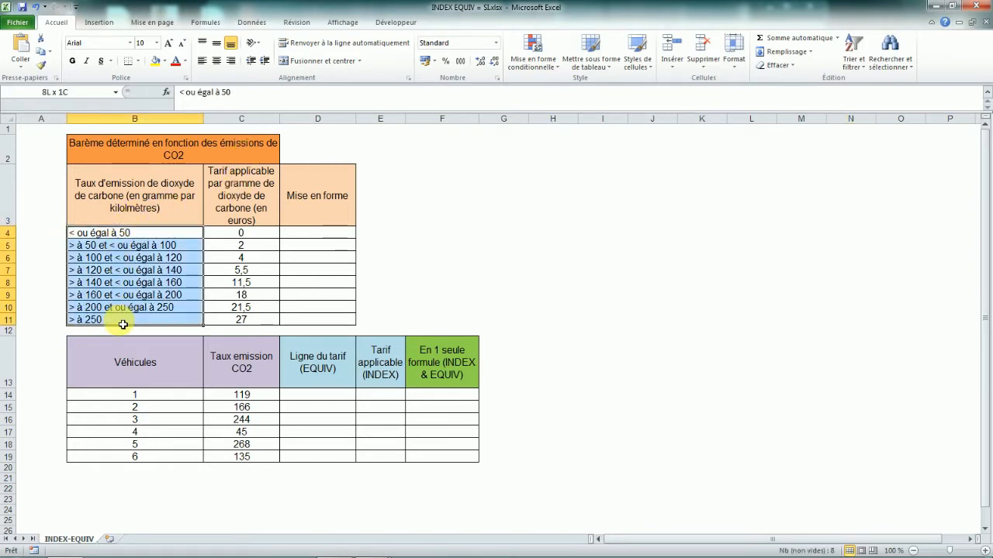
{"action": "left_click_drag", "start_coordinate": [250, 234], "coordinate": [258, 318]}
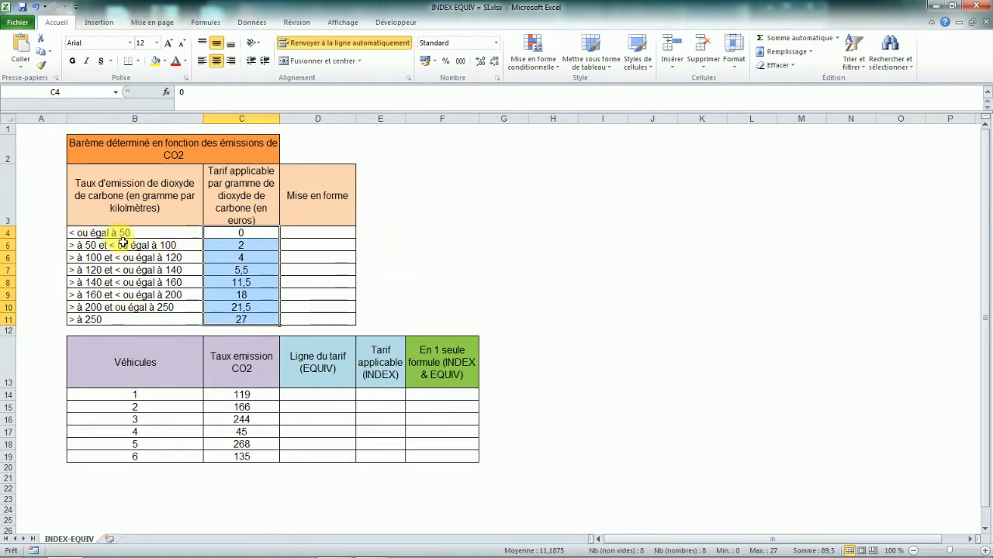
{"action": "left_click", "coordinate": [246, 395]}
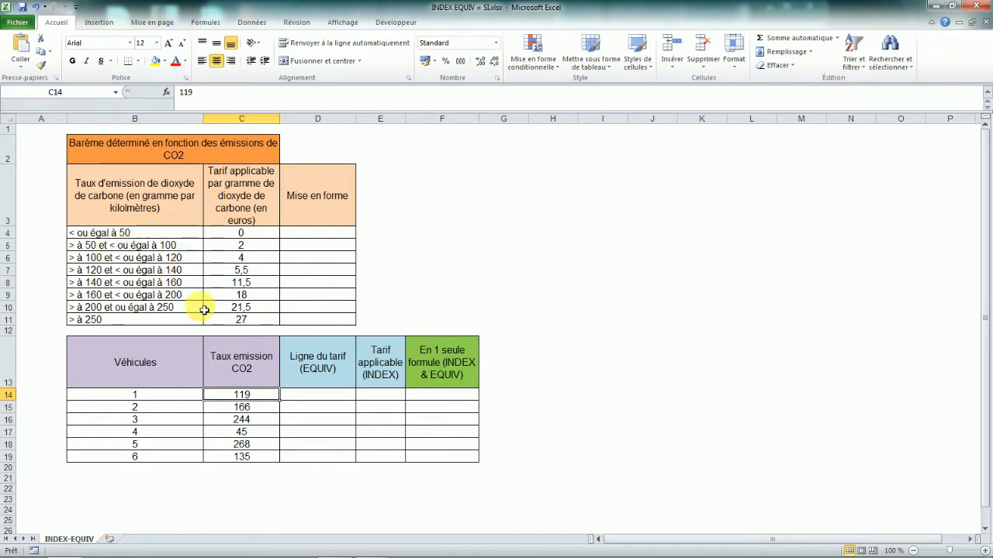
{"action": "left_click_drag", "start_coordinate": [237, 235], "coordinate": [244, 315]}
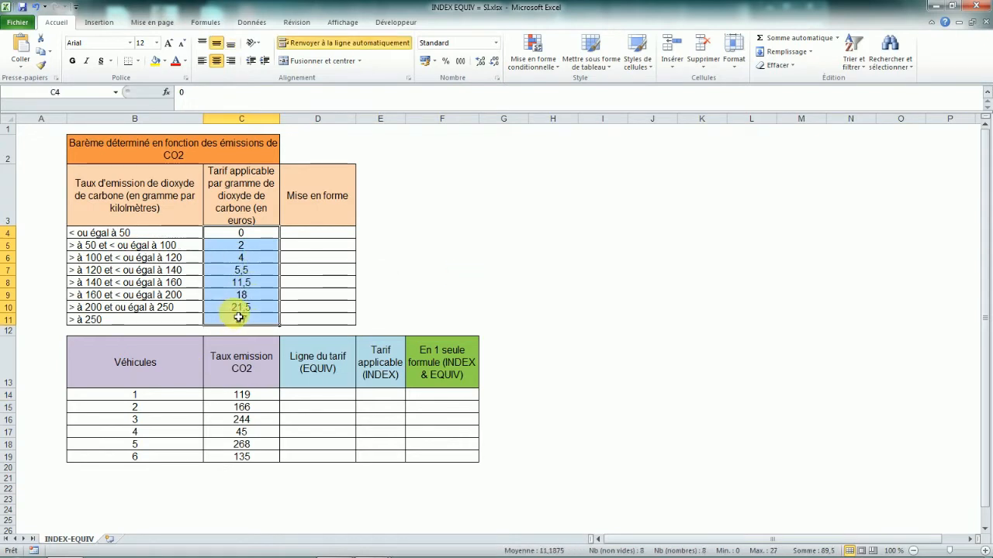
{"action": "left_click_drag", "start_coordinate": [92, 232], "coordinate": [116, 321]}
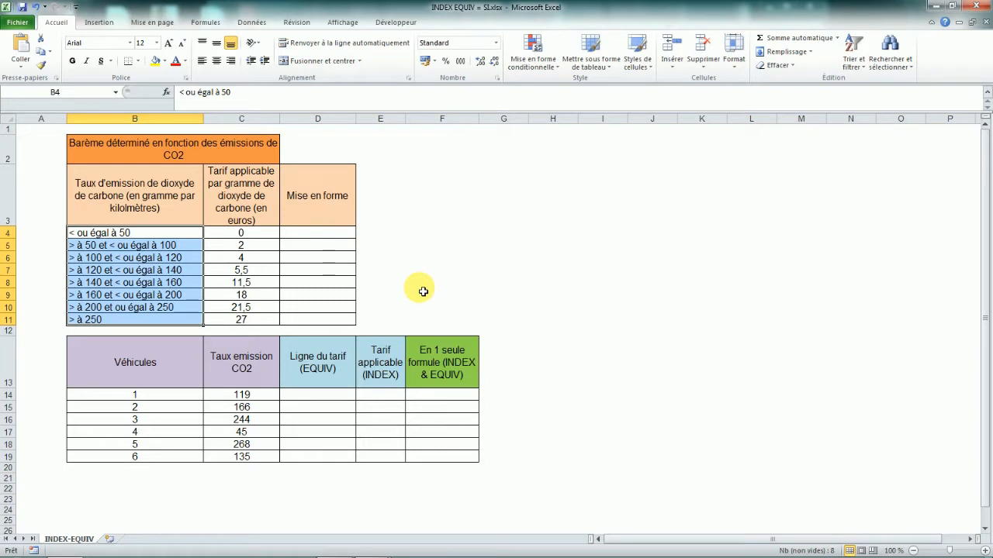
{"action": "left_click", "coordinate": [325, 396]}
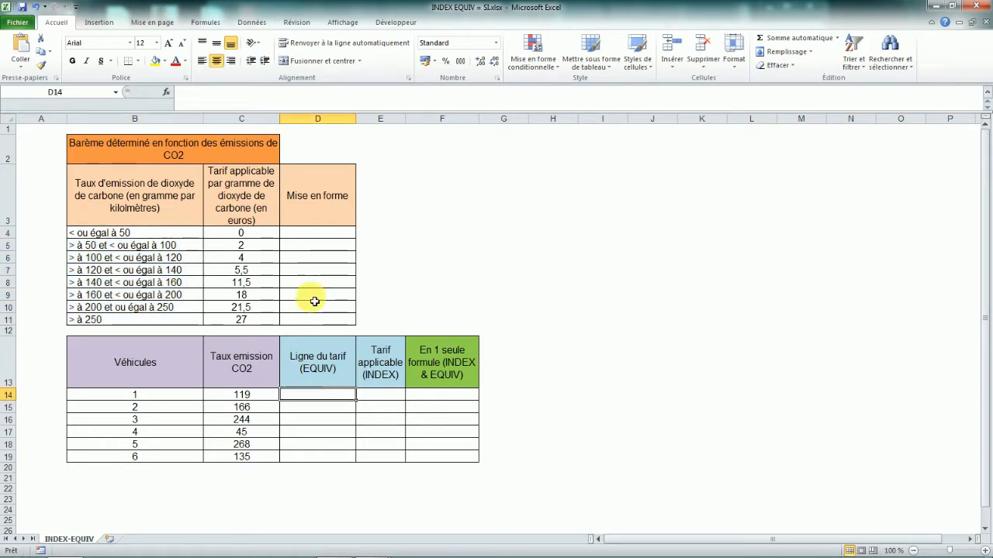
{"action": "left_click_drag", "start_coordinate": [243, 231], "coordinate": [241, 322]}
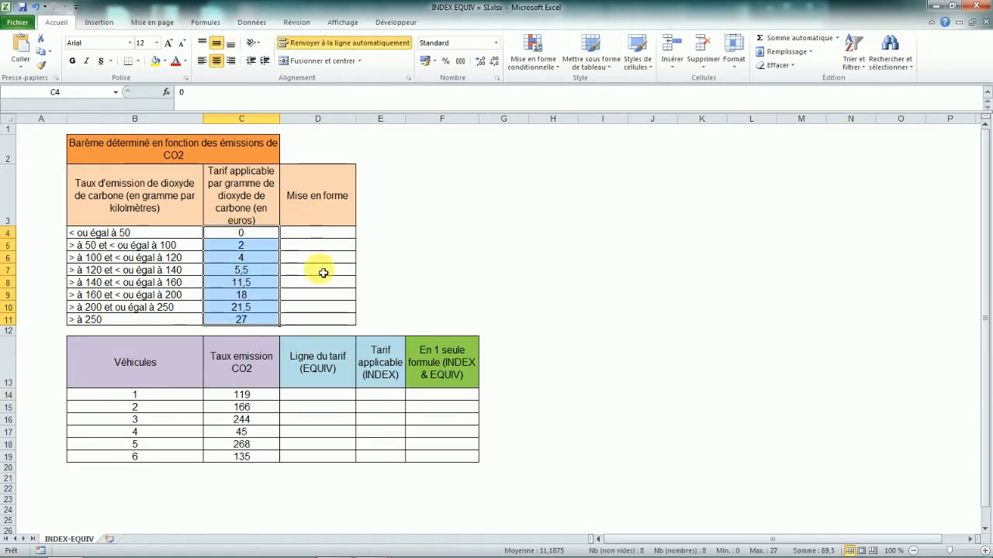
{"action": "left_click", "coordinate": [250, 394]}
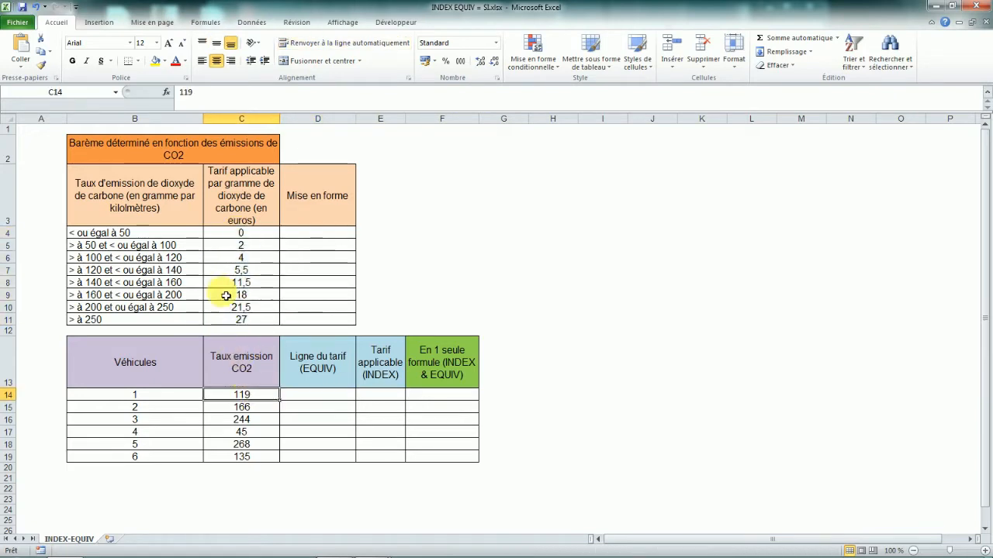
{"action": "left_click_drag", "start_coordinate": [317, 231], "coordinate": [317, 325]}
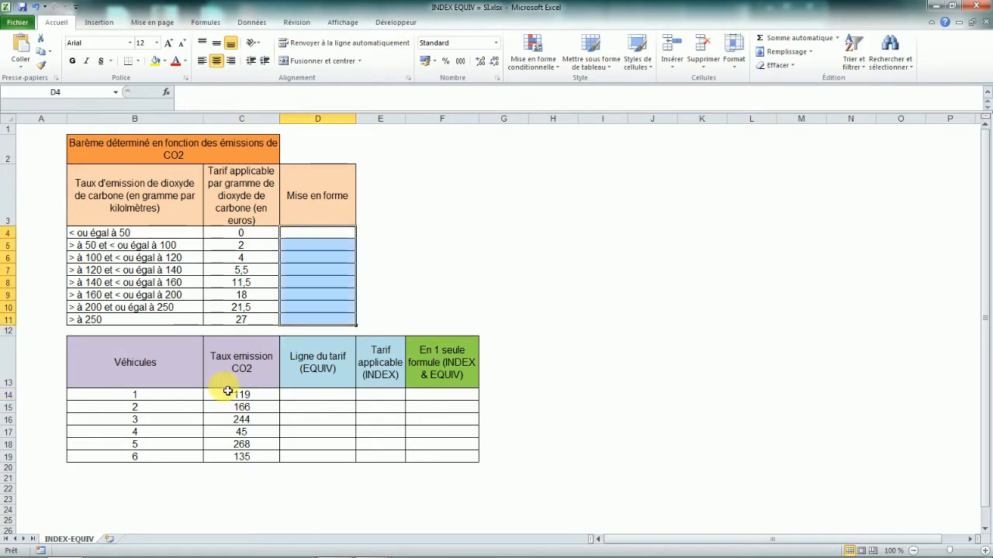
{"action": "left_click", "coordinate": [82, 270]}
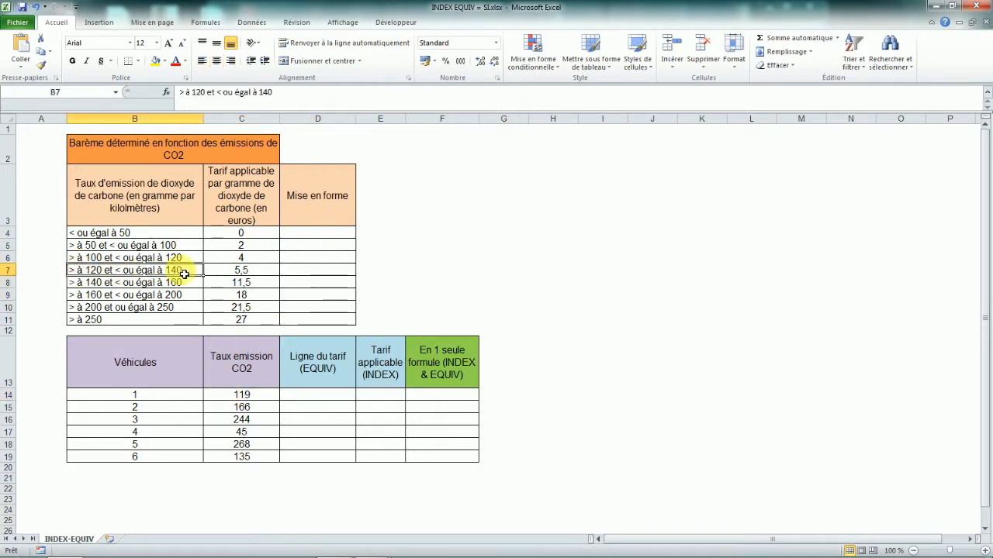
{"action": "left_click_drag", "start_coordinate": [163, 259], "coordinate": [319, 261]}
{"action": "left_click", "coordinate": [319, 261]}
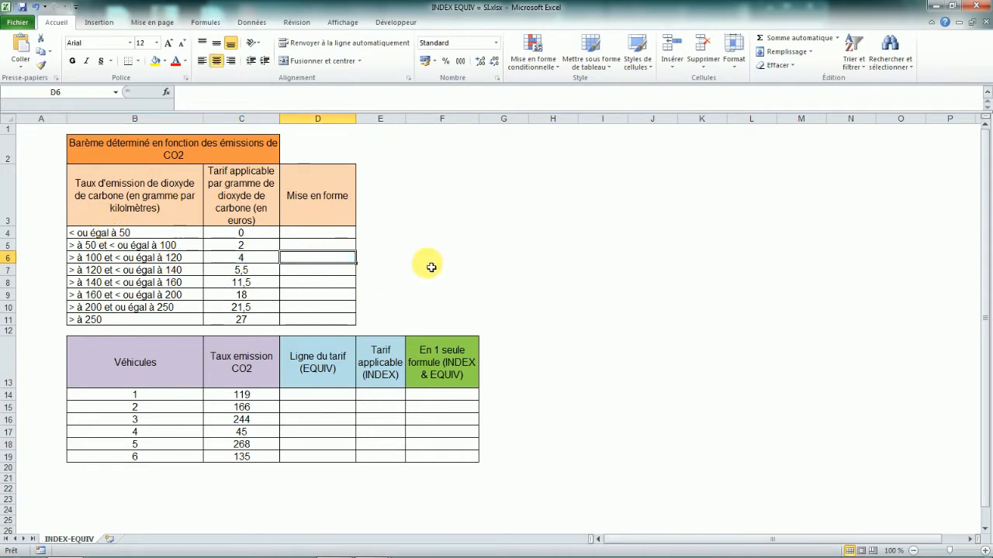
{"action": "left_click_drag", "start_coordinate": [318, 197], "coordinate": [317, 321]}
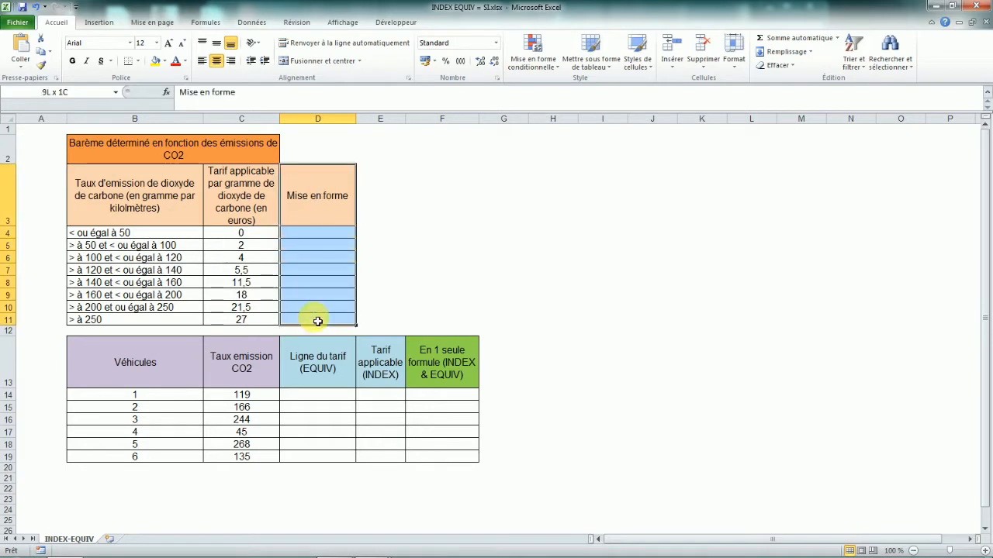
{"action": "left_click", "coordinate": [417, 277]}
{"action": "left_click", "coordinate": [137, 193]}
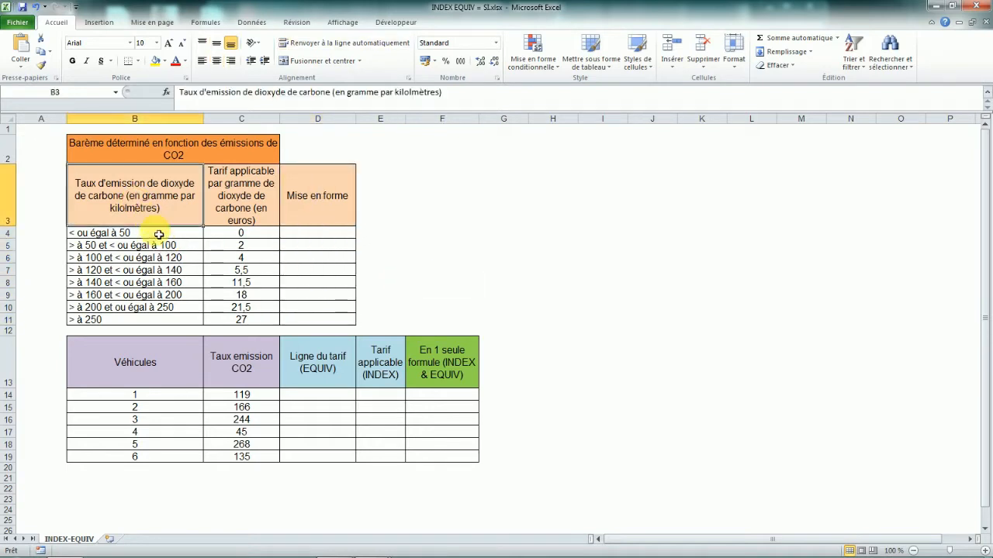
{"action": "left_click_drag", "start_coordinate": [159, 234], "coordinate": [163, 314]}
{"action": "left_click", "coordinate": [409, 269]}
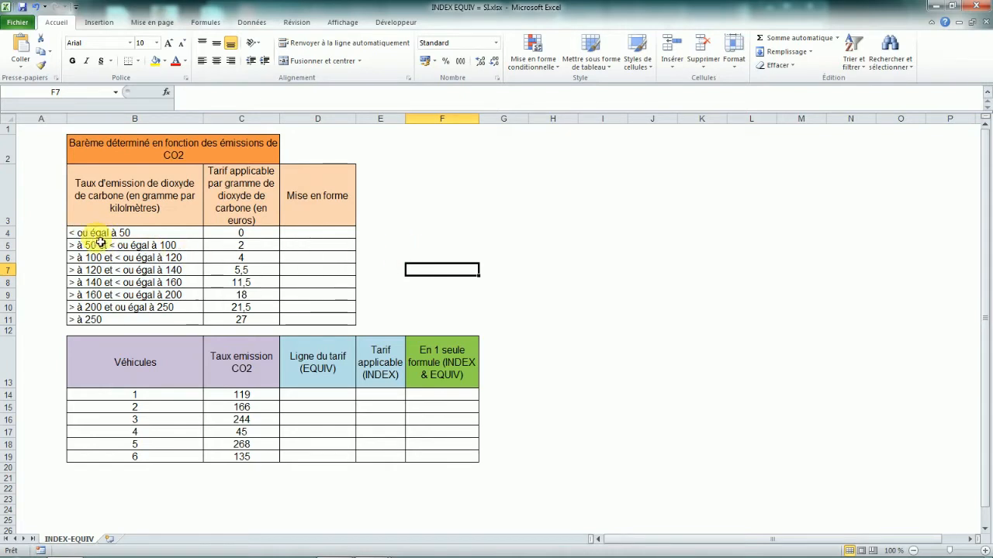
Compare the emission band labels with the empty Mise en forme column beside them.
{"action": "left_click", "coordinate": [311, 238]}
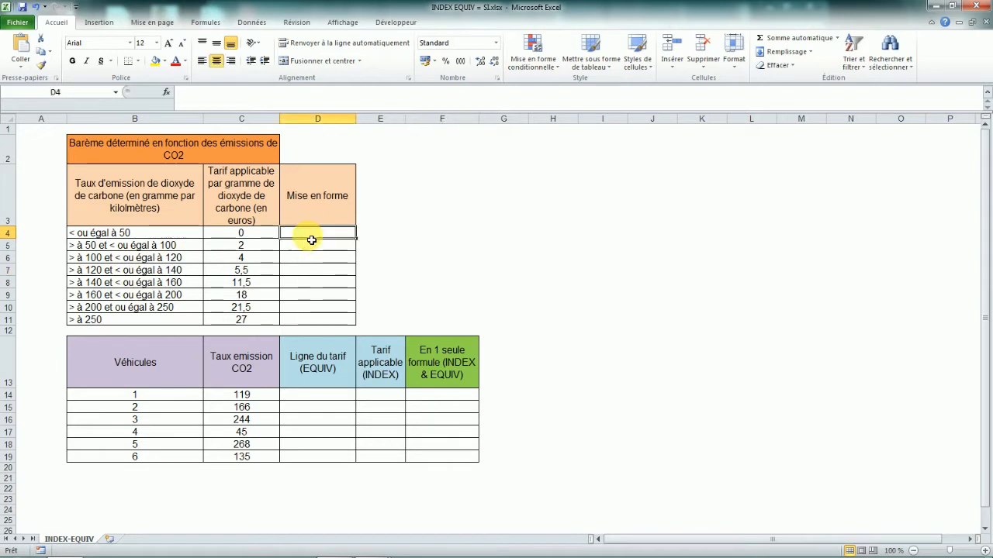
{"action": "left_click", "coordinate": [124, 238]}
{"action": "left_click", "coordinate": [312, 232]}
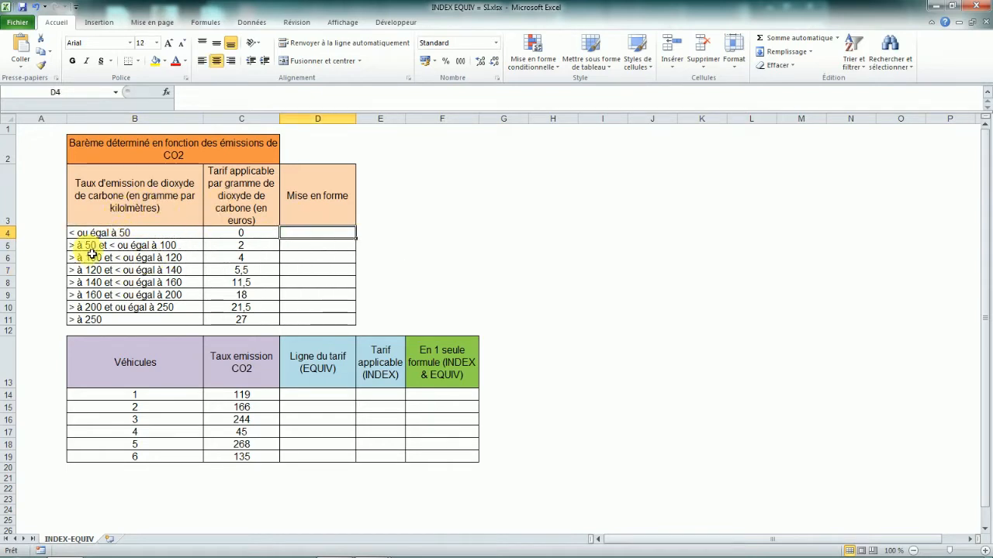
{"action": "left_click_drag", "start_coordinate": [124, 232], "coordinate": [129, 318]}
{"action": "left_click", "coordinate": [178, 270]}
{"action": "left_click", "coordinate": [311, 235]}
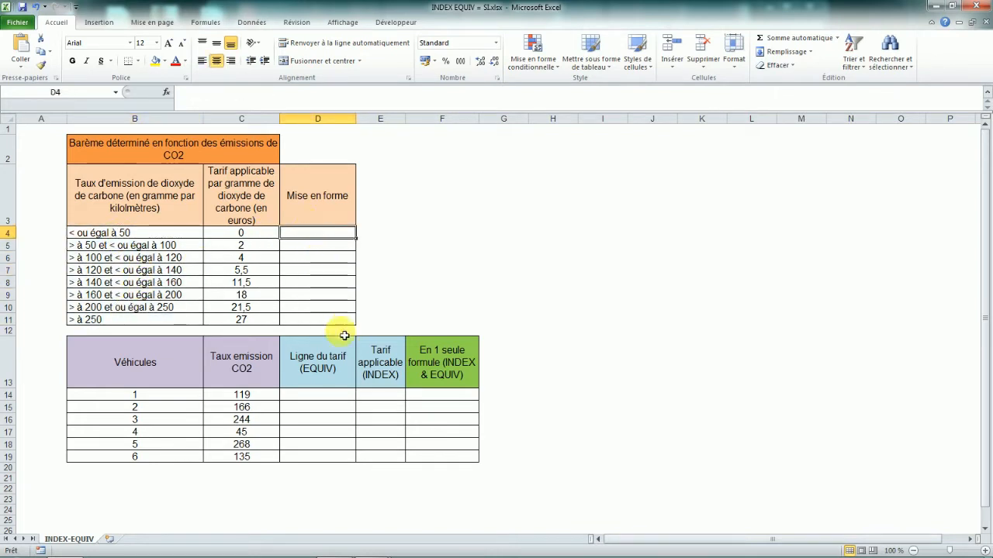
{"action": "left_click_drag", "start_coordinate": [139, 234], "coordinate": [133, 321]}
{"action": "left_click", "coordinate": [314, 233]}
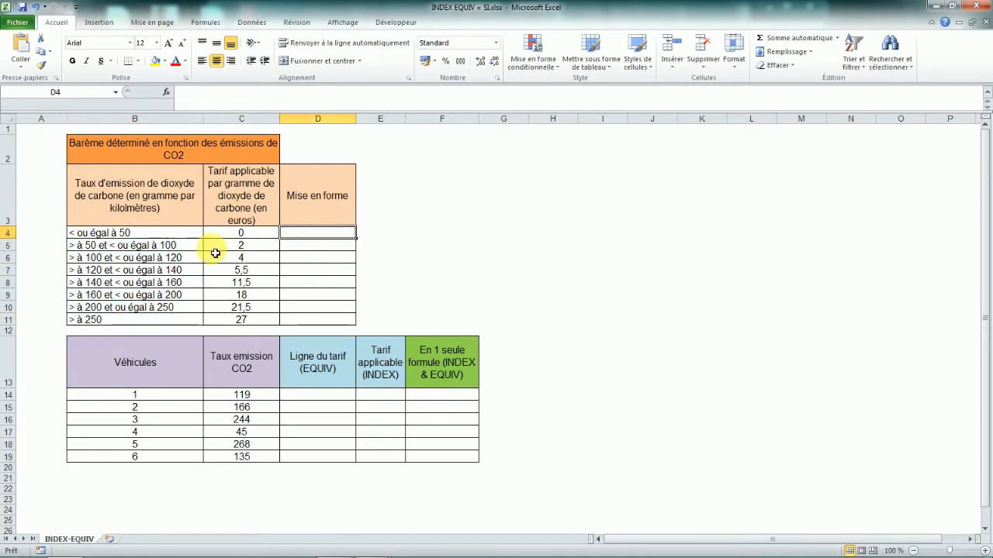
{"action": "left_click_drag", "start_coordinate": [136, 238], "coordinate": [134, 318]}
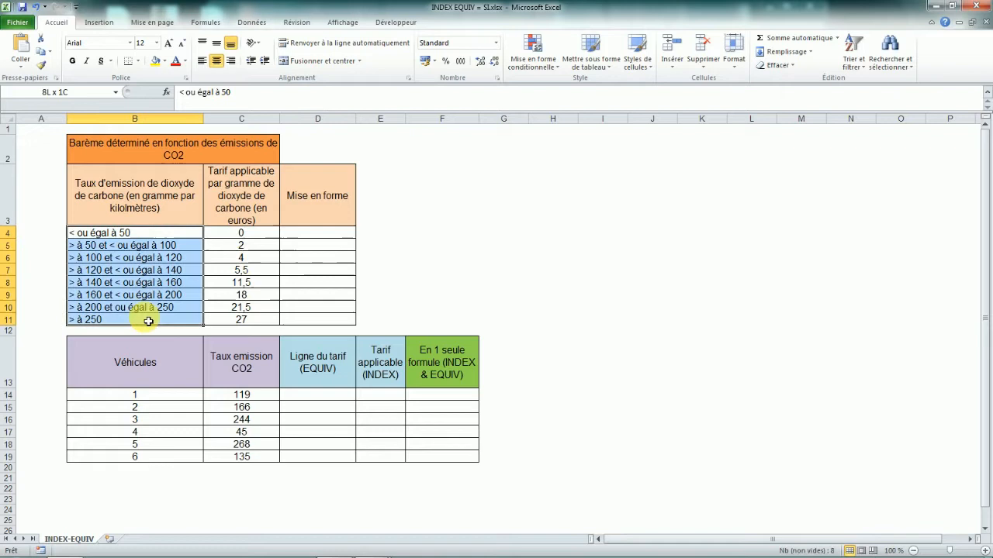
{"action": "left_click", "coordinate": [325, 231]}
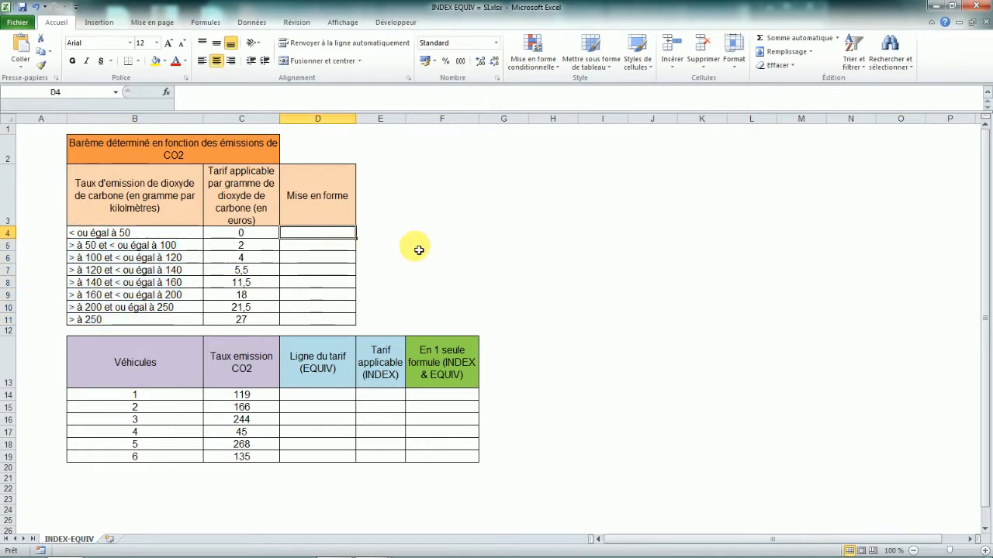
{"action": "left_click_drag", "start_coordinate": [98, 234], "coordinate": [109, 319]}
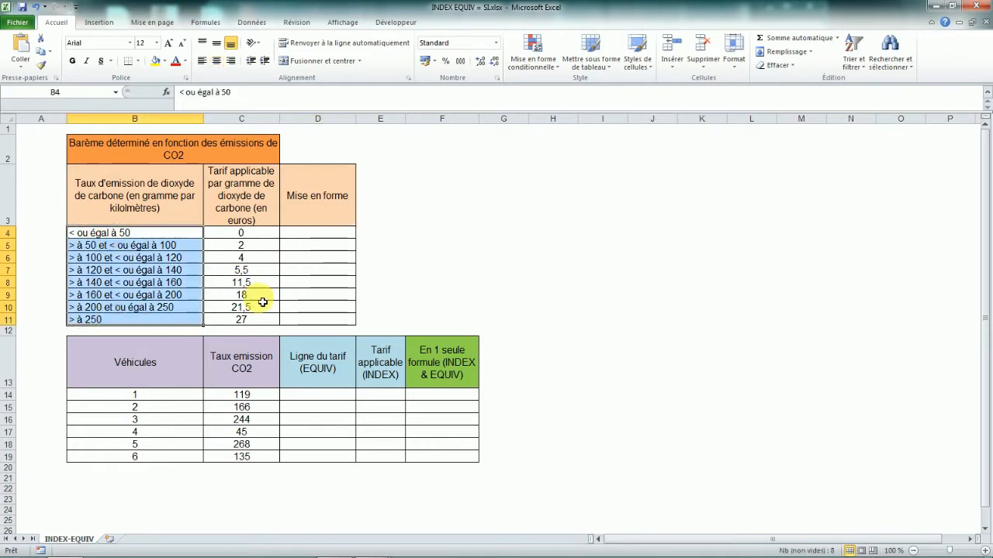
{"action": "left_click", "coordinate": [313, 234]}
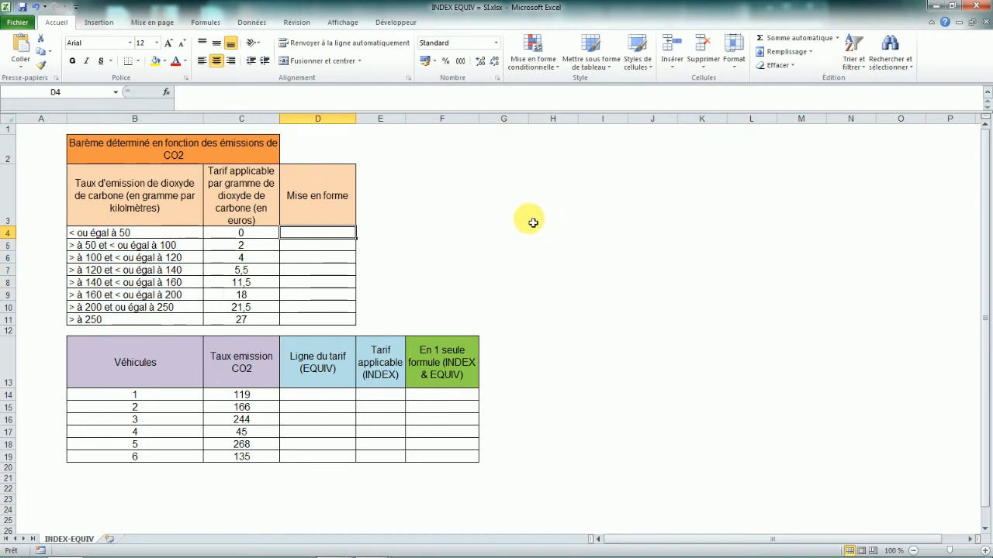
Enter the lower bounds 0 and 51 in the first two Mise en forme cells.
{"action": "type", "text": "0"}
{"action": "key", "text": "Return"}
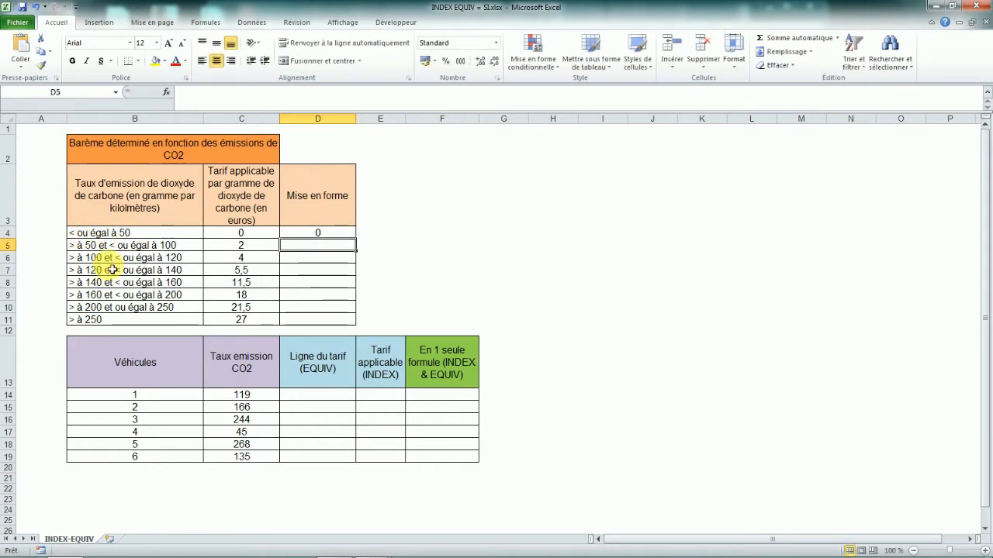
{"action": "type", "text": "51"}
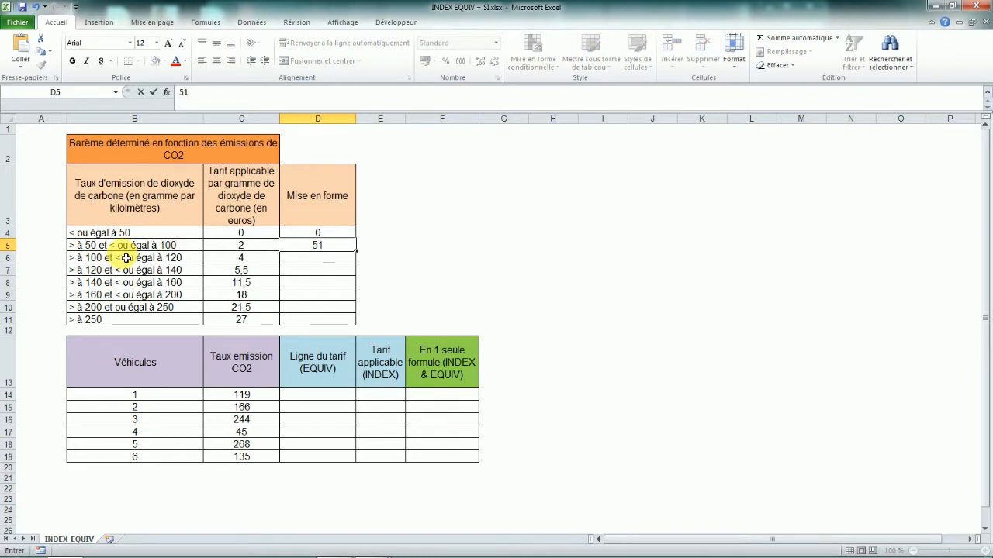
{"action": "key", "text": "Return"}
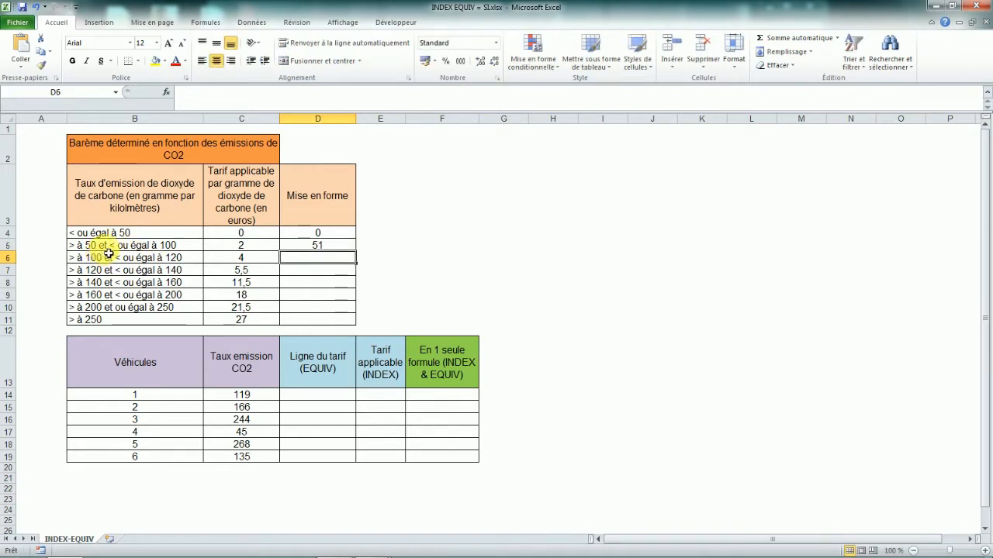
{"action": "left_click", "coordinate": [108, 247]}
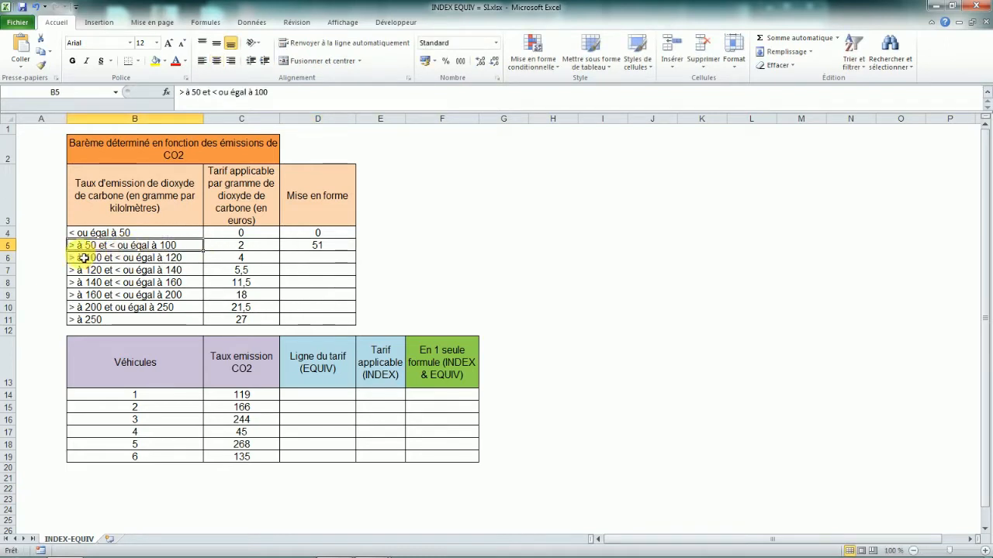
{"action": "left_click", "coordinate": [332, 246]}
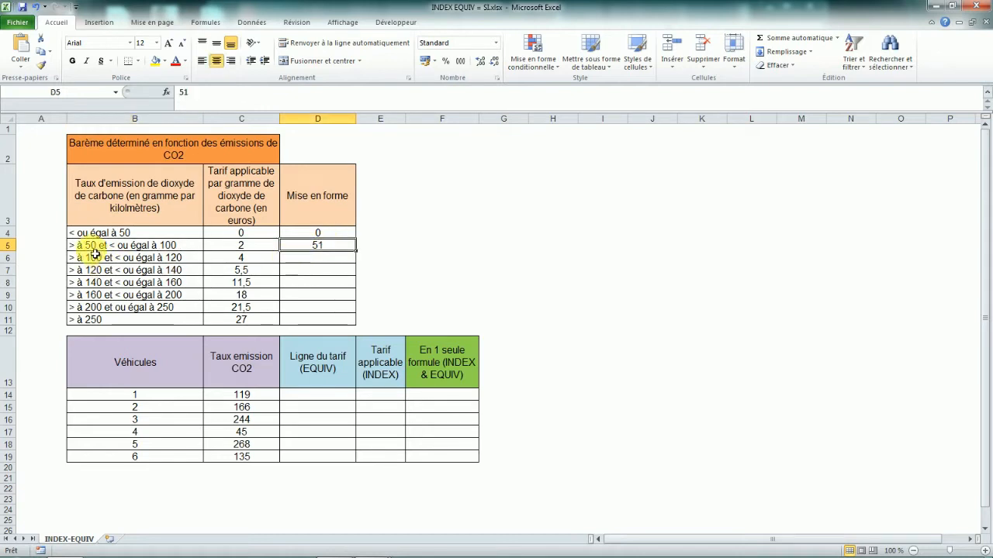
{"action": "left_click", "coordinate": [93, 247]}
{"action": "left_click", "coordinate": [310, 262]}
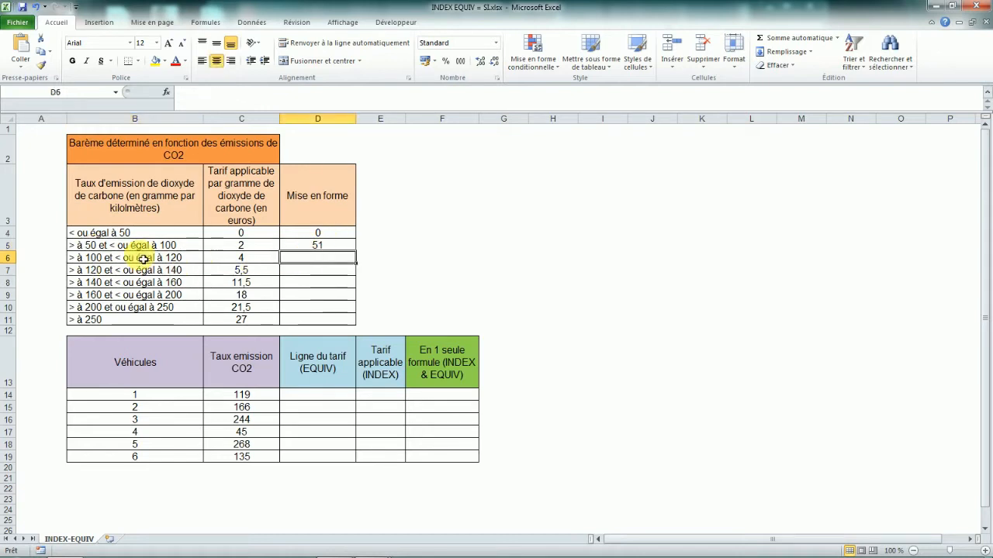
Fill the remaining Mise en forme cells with the lower bounds 101, 121, 141, 161, 201 and 251.
{"action": "type", "text": "101"}
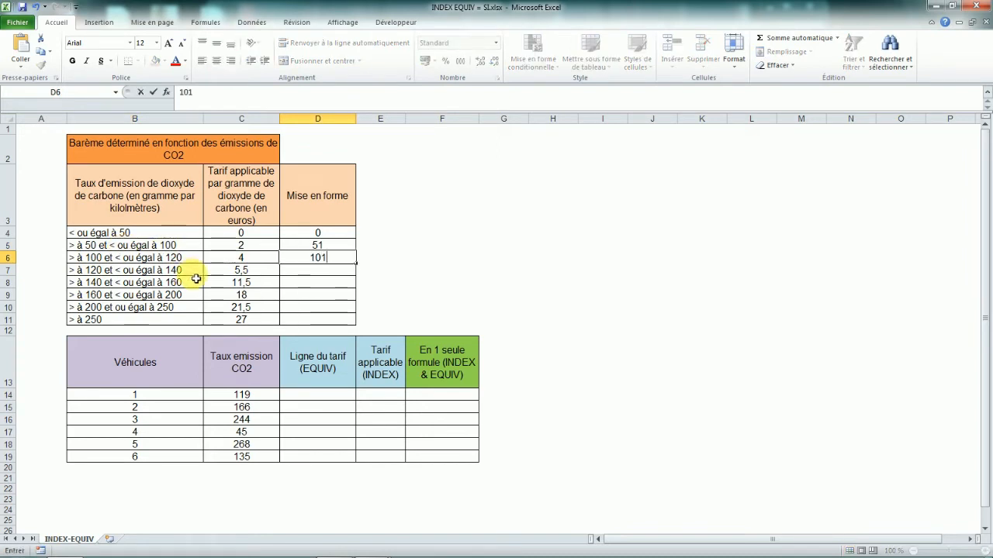
{"action": "key", "text": "Return"}
{"action": "type", "text": "121"}
{"action": "key", "text": "Return"}
{"action": "type", "text": "141"}
{"action": "key", "text": "Return"}
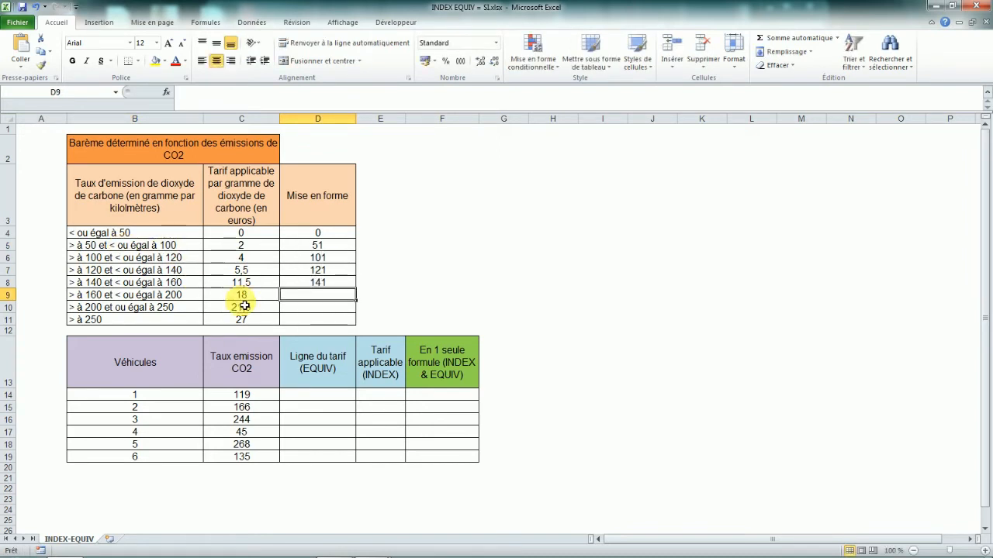
{"action": "type", "text": "161"}
{"action": "key", "text": "Return"}
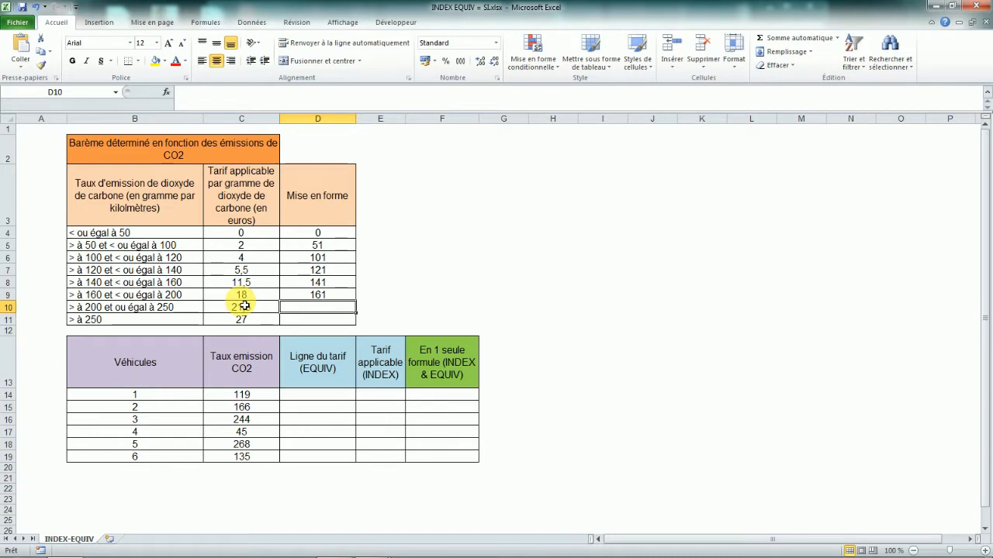
{"action": "type", "text": "201"}
{"action": "key", "text": "Return"}
{"action": "type", "text": "2"}
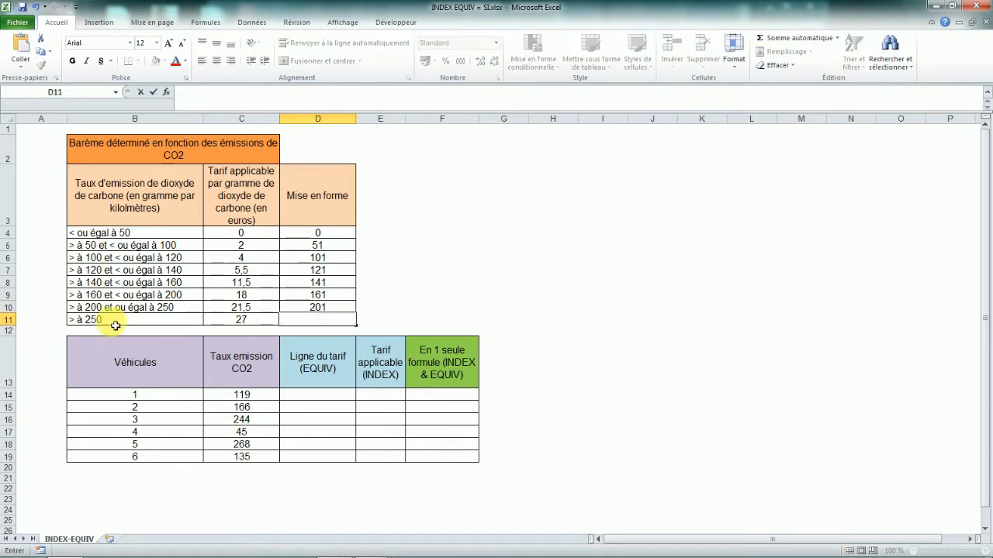
{"action": "type", "text": "51"}
{"action": "key", "text": "Return"}
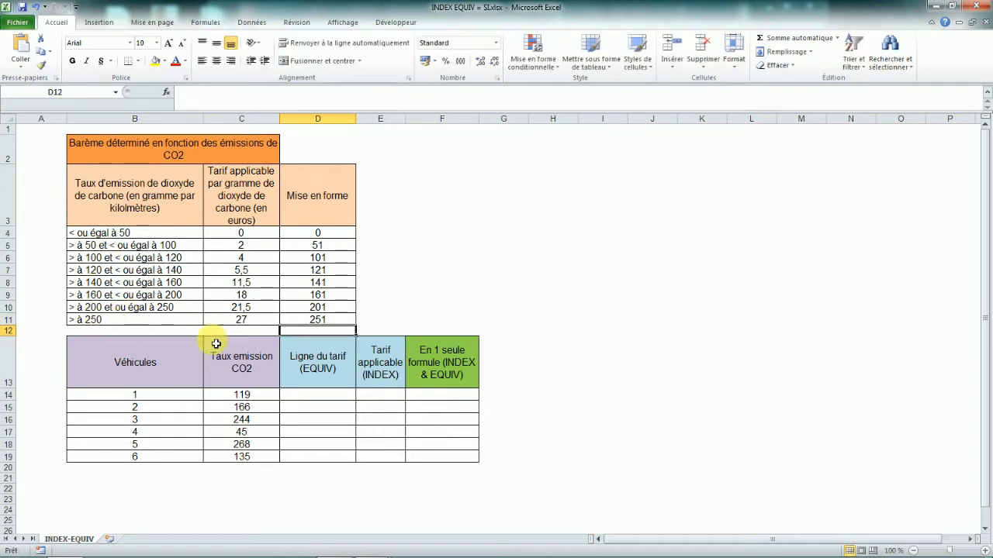
{"action": "left_click", "coordinate": [320, 325]}
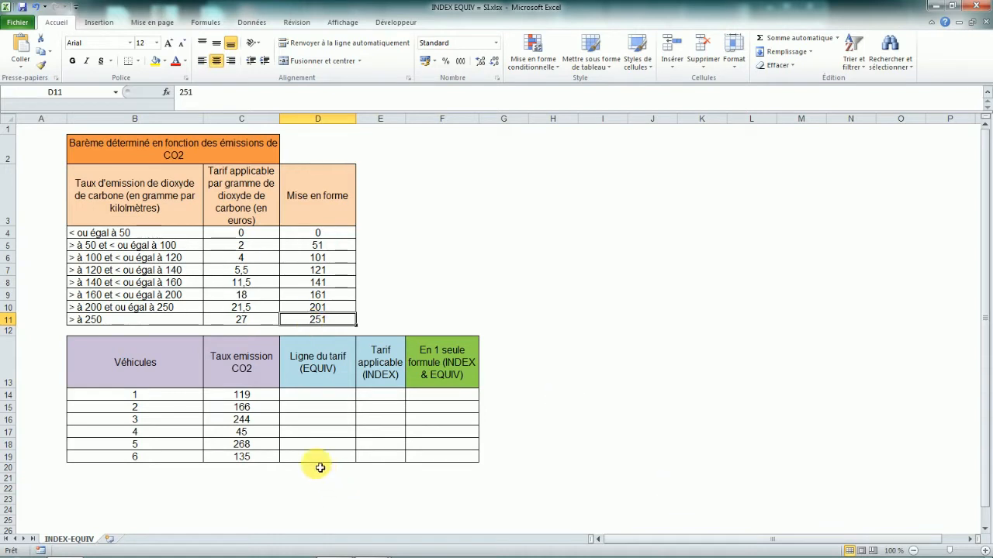
{"action": "left_click", "coordinate": [329, 398]}
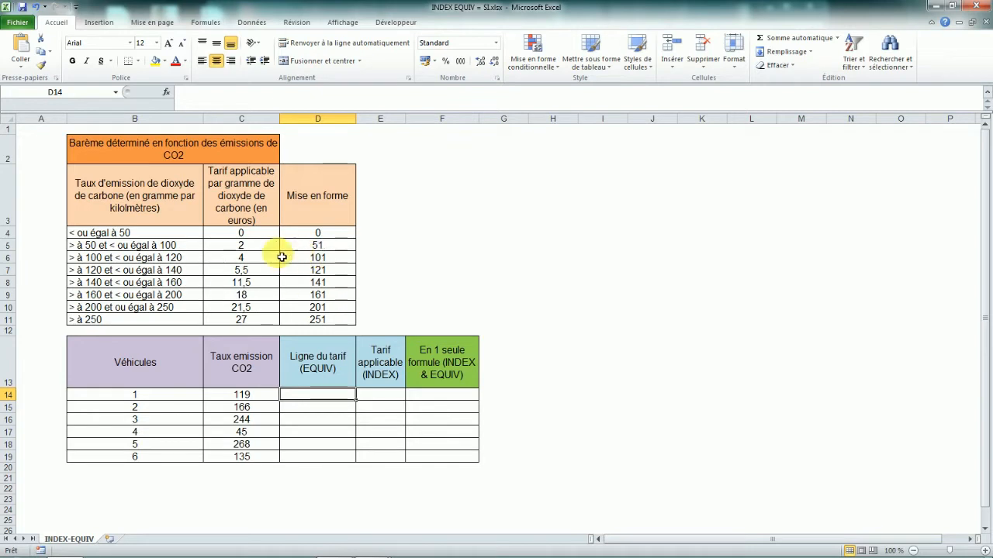
In D14, start an EQUIV formula looking up the vehicle's emission C14 in the absolute Mise en forme range $D$4:$D$11.
{"action": "left_click_drag", "start_coordinate": [105, 263], "coordinate": [318, 257]}
{"action": "left_click", "coordinate": [318, 397]}
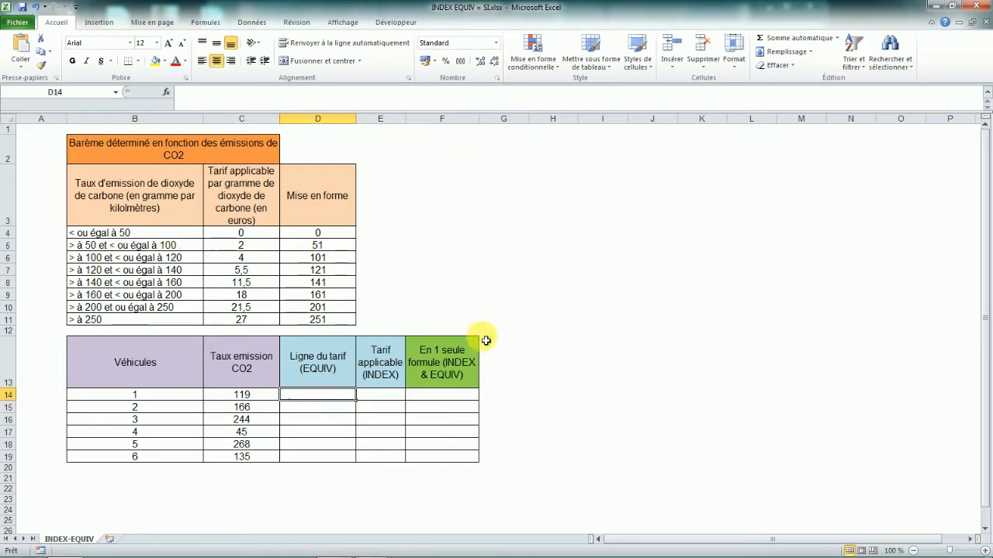
{"action": "key", "text": "Caps_Lock"}
{"action": "type", "text": "="}
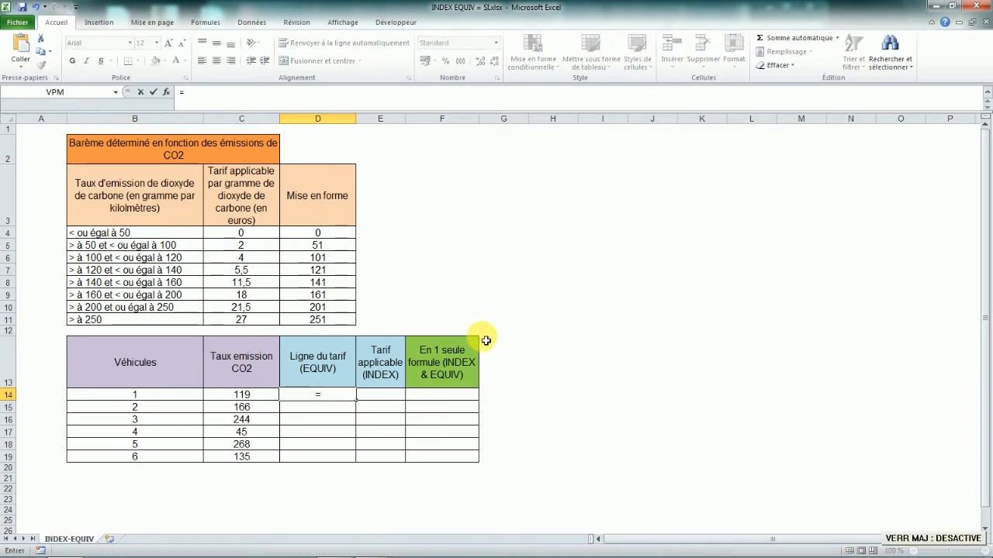
{"action": "type", "text": "EQUIV"}
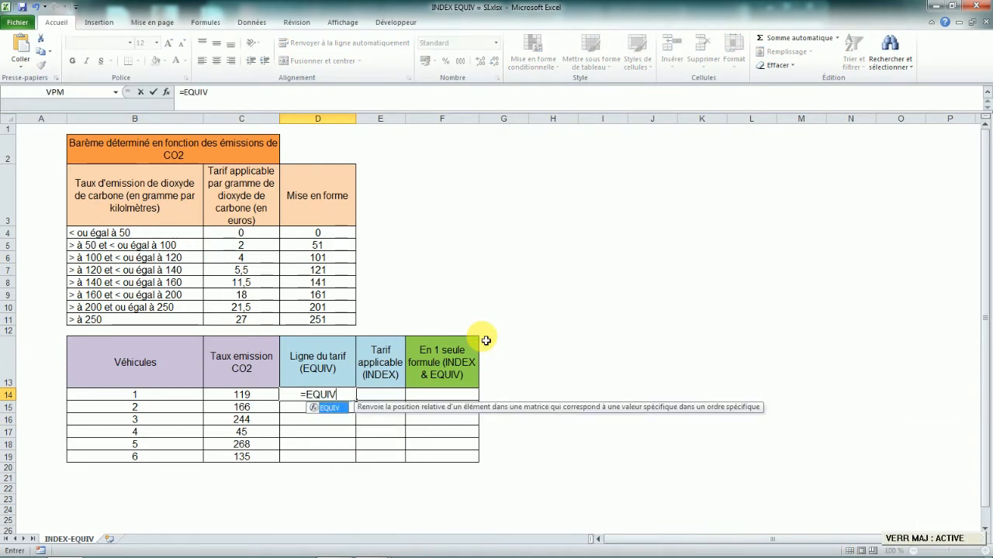
{"action": "type", "text": "("}
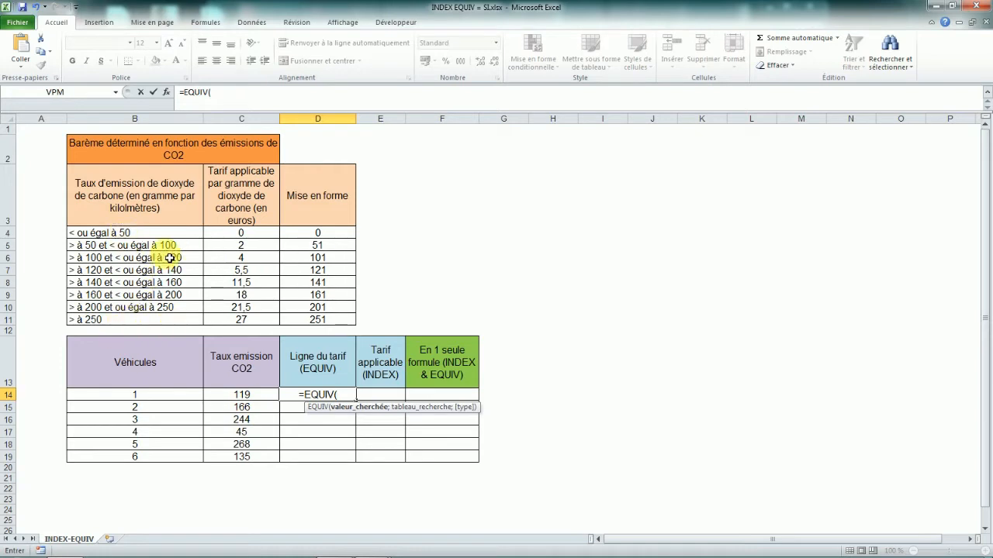
{"action": "left_click", "coordinate": [254, 395]}
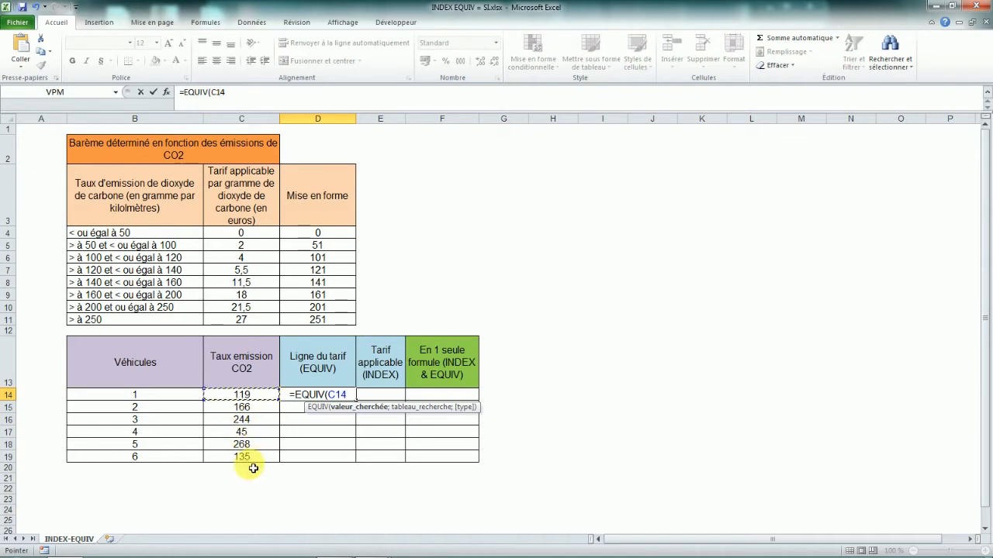
{"action": "type", "text": ";"}
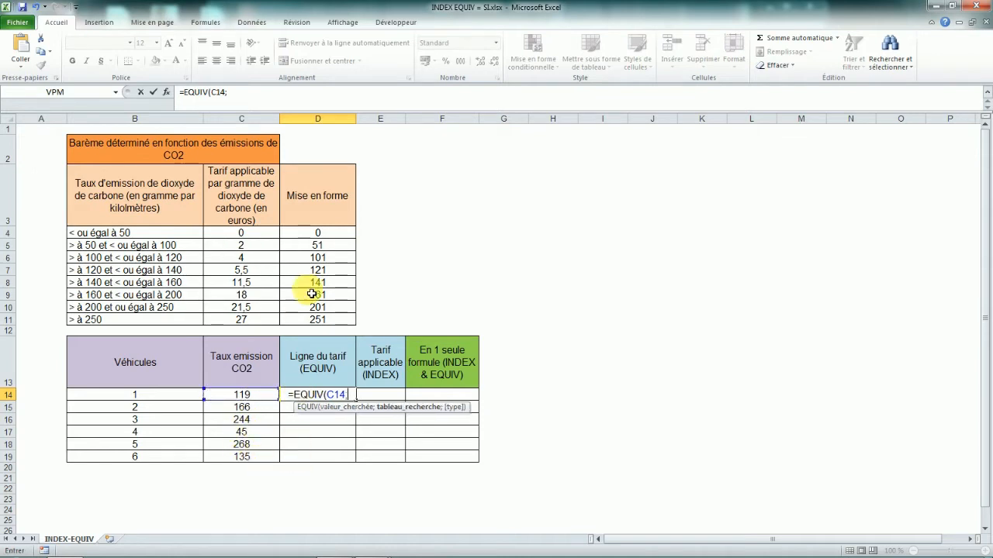
{"action": "left_click_drag", "start_coordinate": [320, 236], "coordinate": [318, 319]}
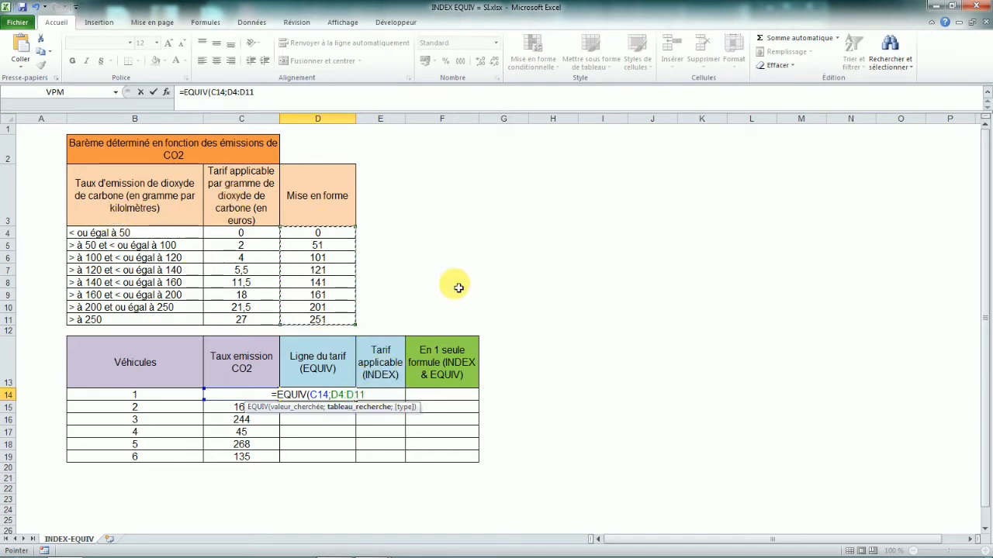
{"action": "key", "text": "F4"}
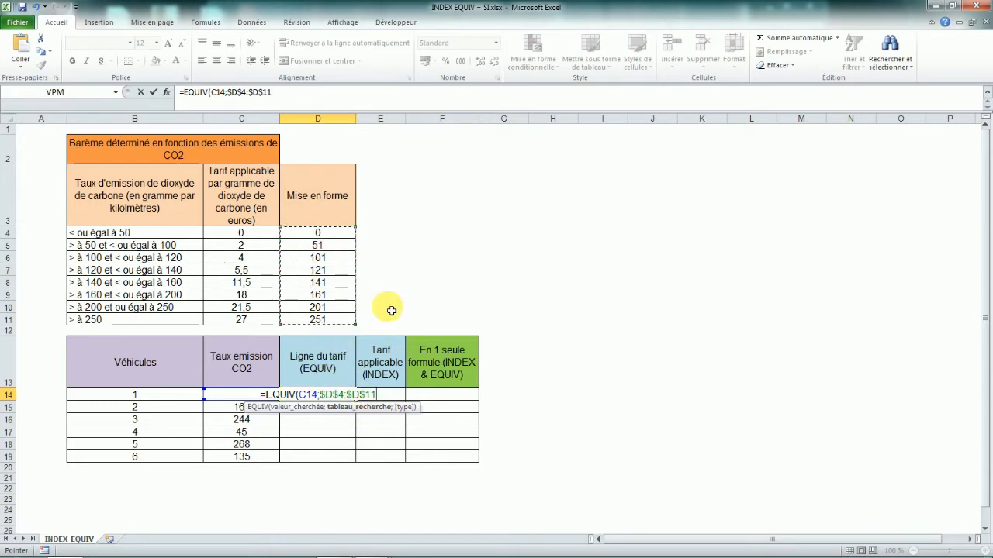
Review the three match type options, then finish the EQUIV formula with match type 1 (Inférieur à).
{"action": "type", "text": ";"}
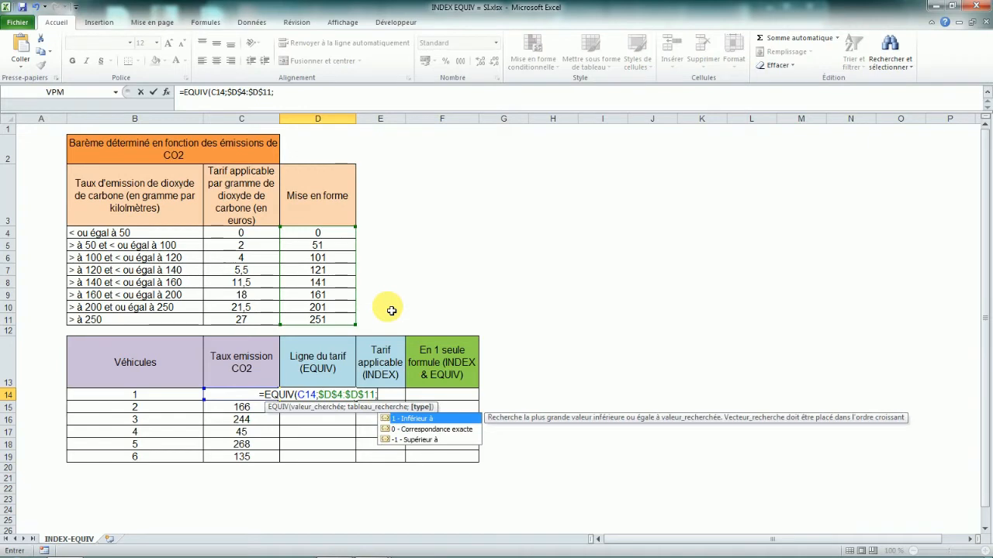
{"action": "left_click", "coordinate": [420, 431]}
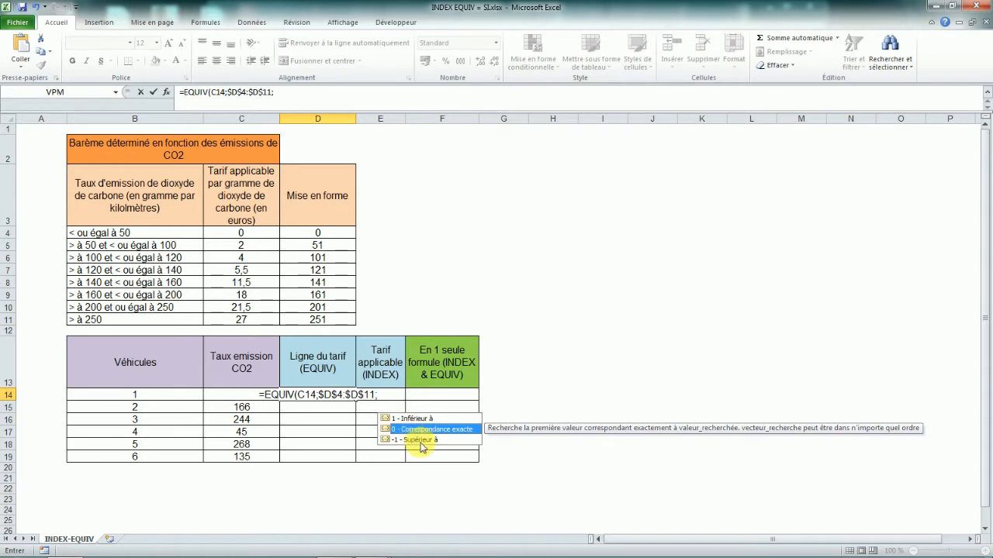
{"action": "left_click", "coordinate": [425, 419]}
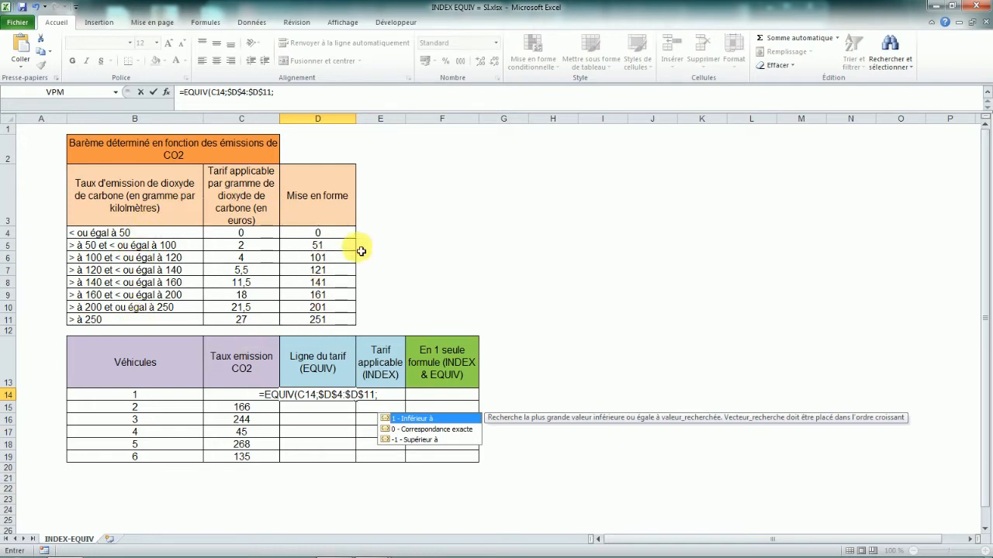
{"action": "left_click", "coordinate": [417, 441]}
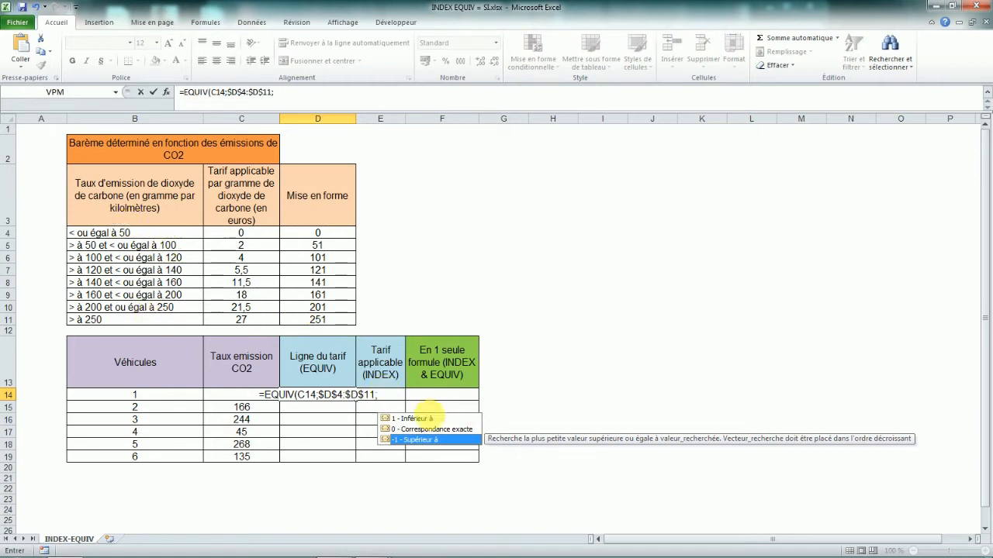
{"action": "double_click", "coordinate": [418, 419]}
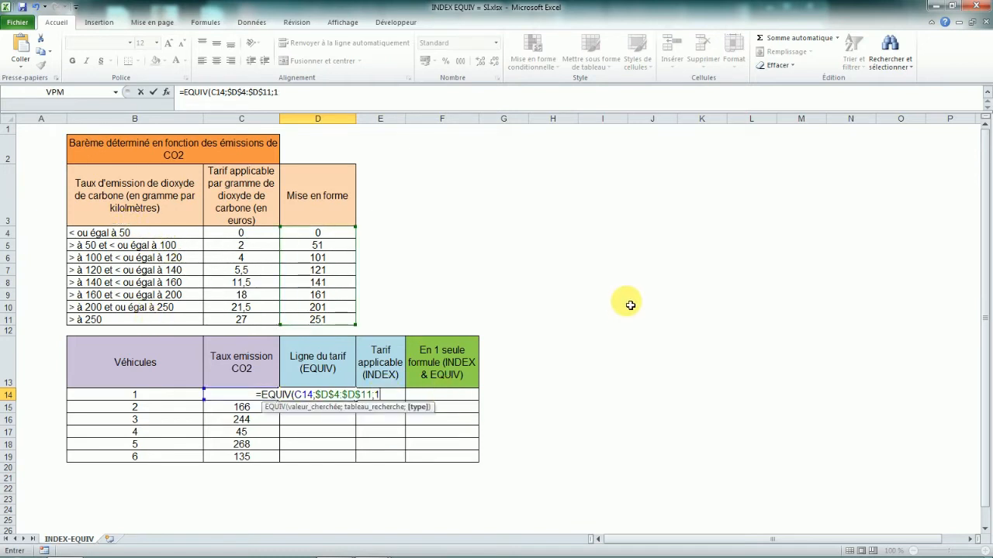
{"action": "key", "text": "Return"}
Copy the EQUIV formula down the Ligne du tarif column for all six vehicles.
{"action": "left_click", "coordinate": [310, 395]}
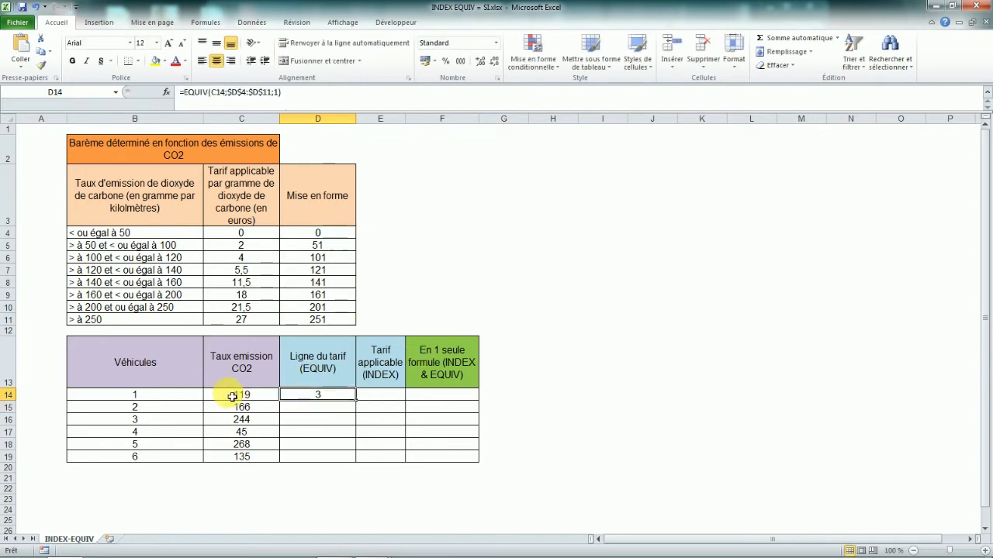
{"action": "double_click", "coordinate": [358, 403]}
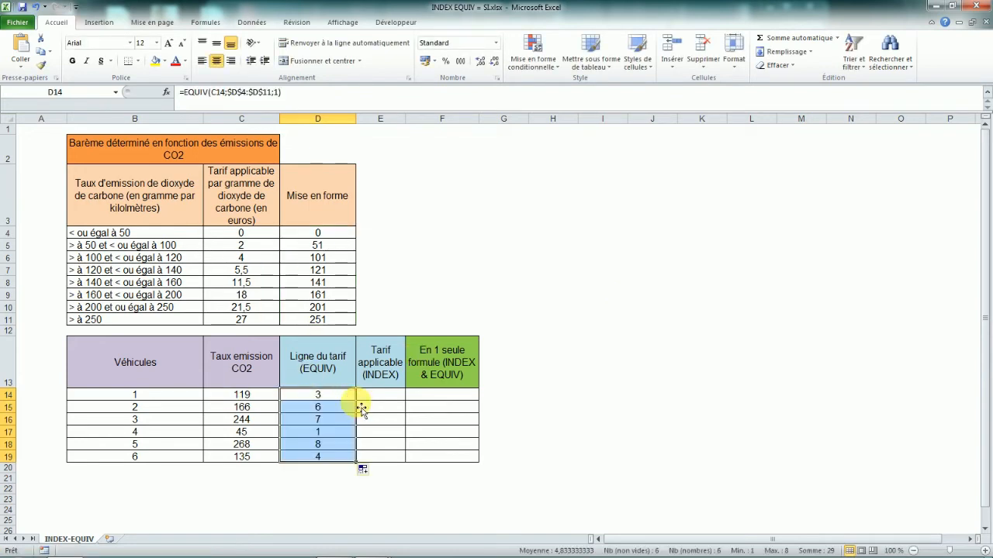
{"action": "left_click", "coordinate": [313, 396]}
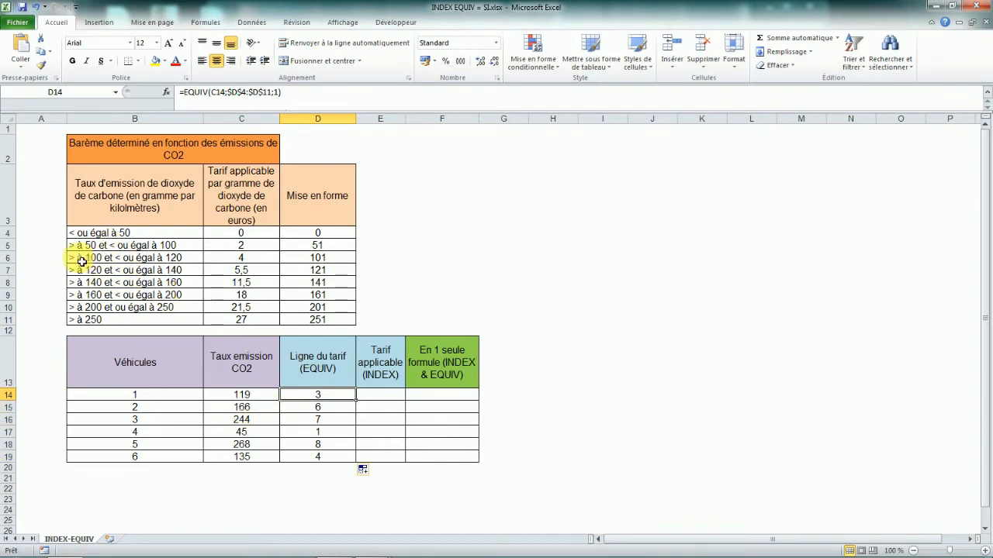
Compare the vehicles' emission rates with the Mise en forme lower bounds and tariffs in the scale table.
{"action": "left_click_drag", "start_coordinate": [318, 233], "coordinate": [325, 258]}
{"action": "left_click", "coordinate": [325, 259]}
{"action": "left_click", "coordinate": [323, 261]}
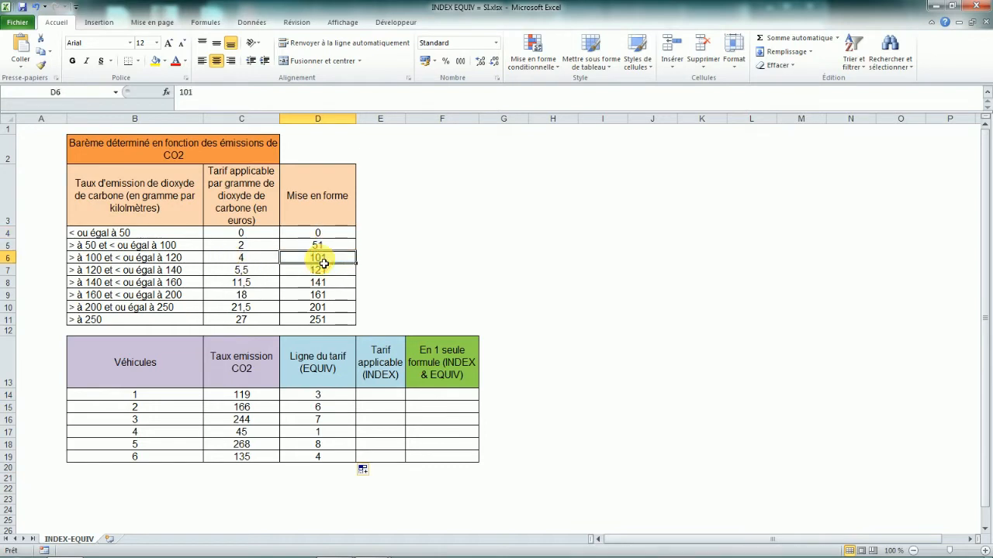
{"action": "left_click", "coordinate": [245, 257]}
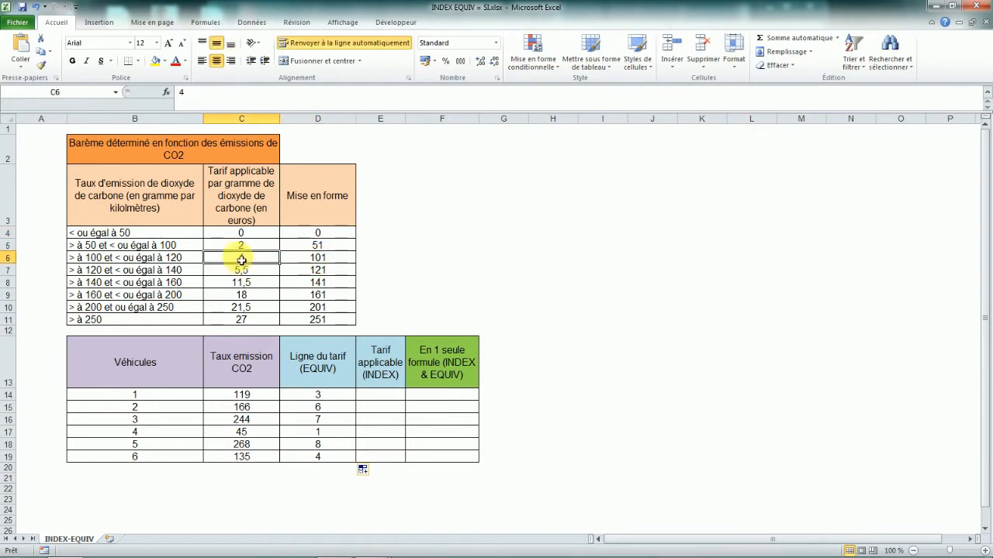
{"action": "left_click", "coordinate": [321, 259]}
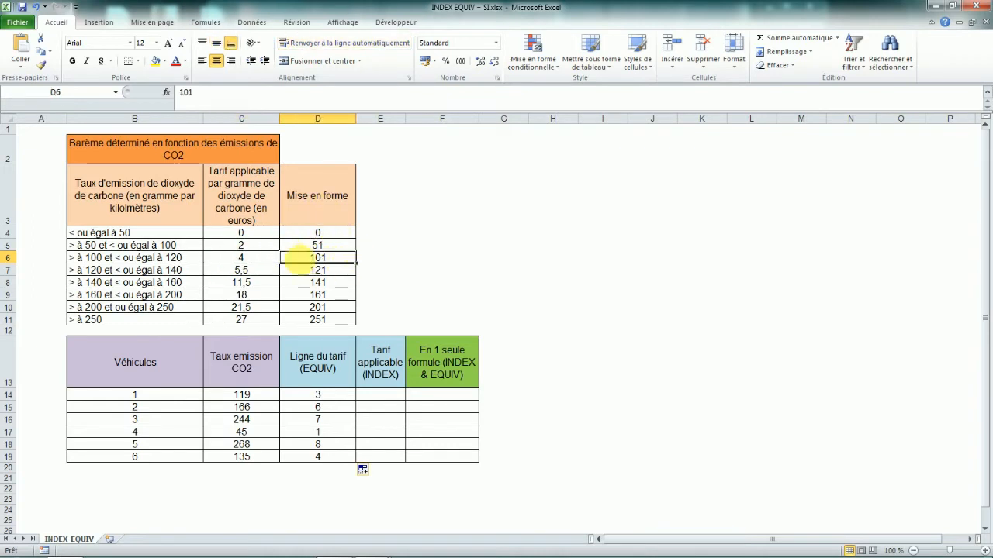
{"action": "left_click", "coordinate": [321, 397]}
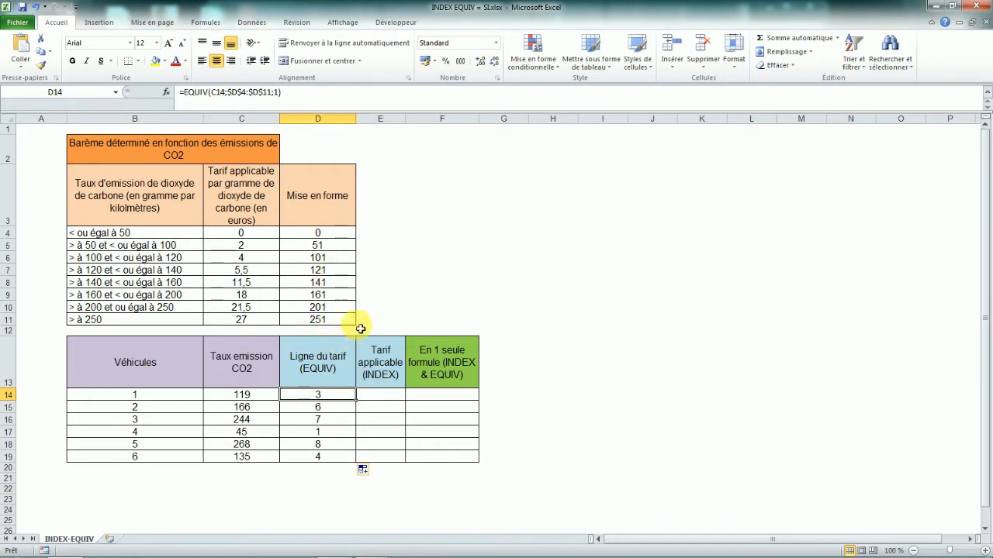
{"action": "left_click", "coordinate": [245, 395]}
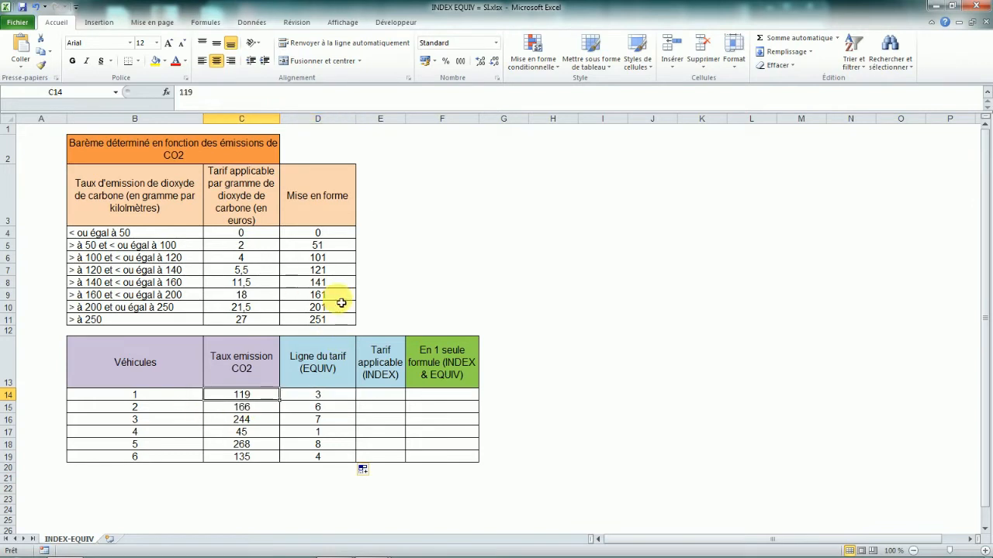
{"action": "left_click", "coordinate": [326, 322]}
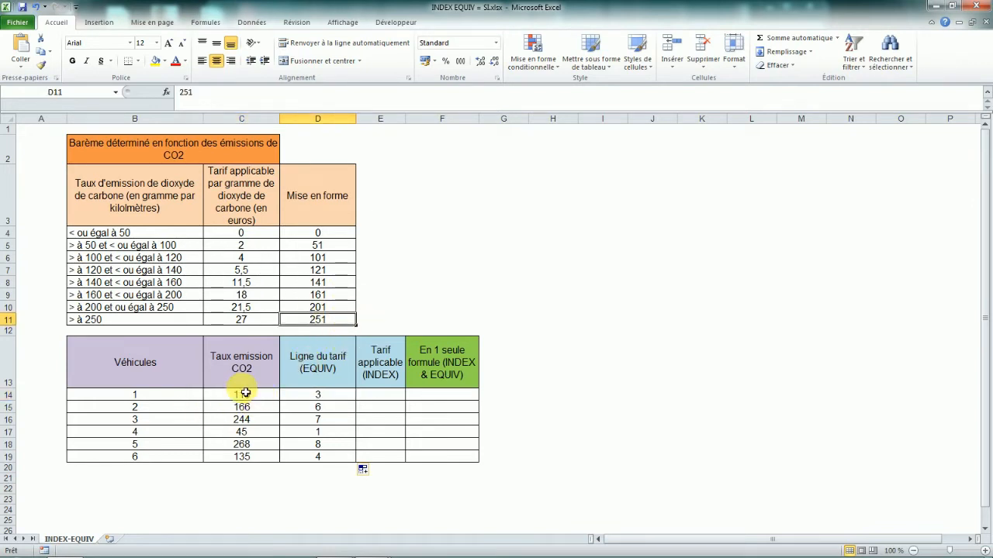
{"action": "left_click", "coordinate": [326, 308]}
{"action": "left_click", "coordinate": [327, 296]}
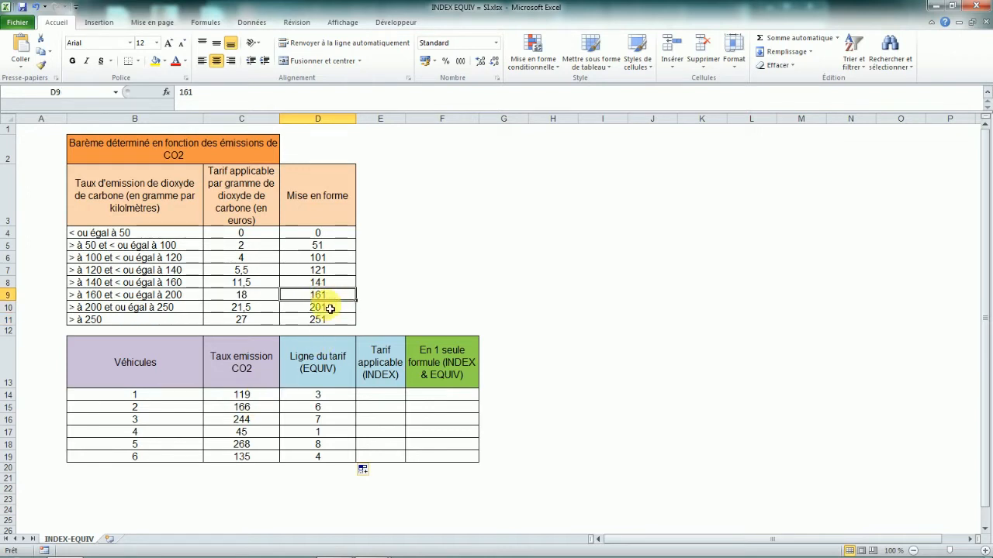
{"action": "left_click", "coordinate": [329, 283]}
{"action": "left_click", "coordinate": [329, 272]}
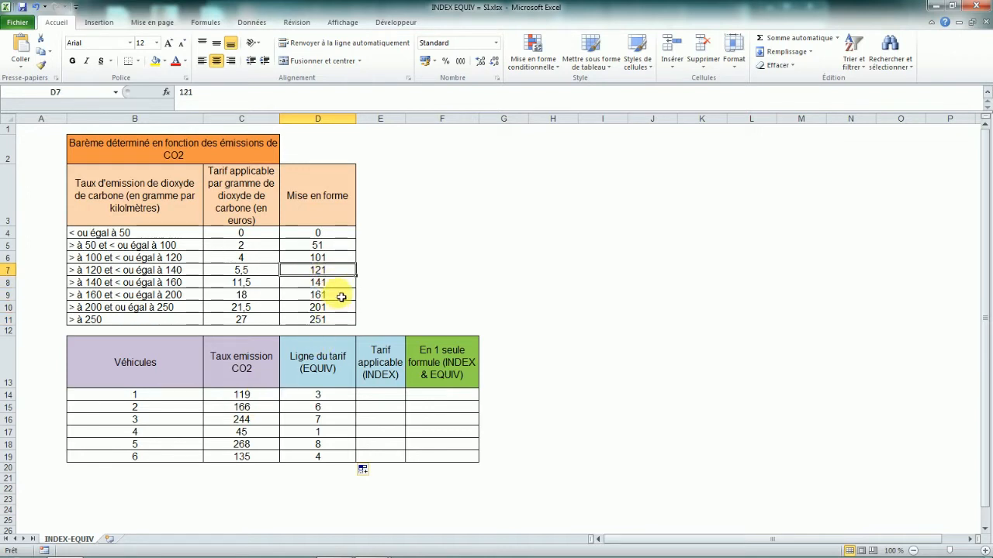
{"action": "left_click", "coordinate": [329, 258]}
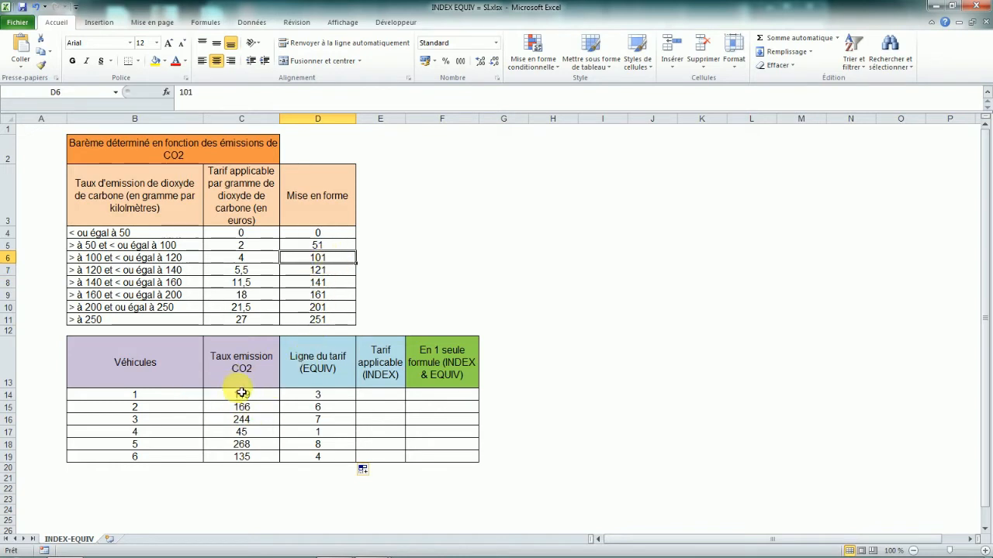
{"action": "left_click", "coordinate": [325, 269]}
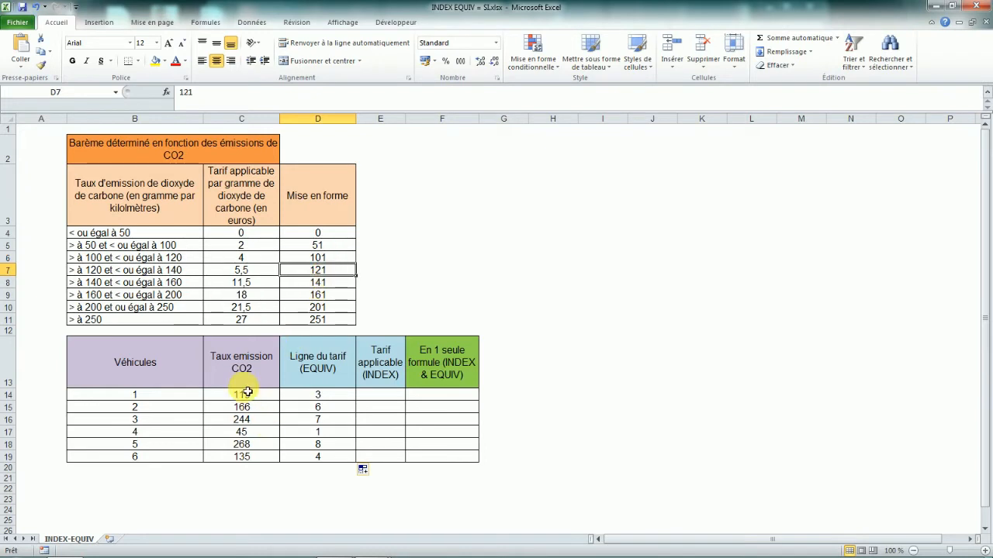
{"action": "left_click", "coordinate": [325, 260]}
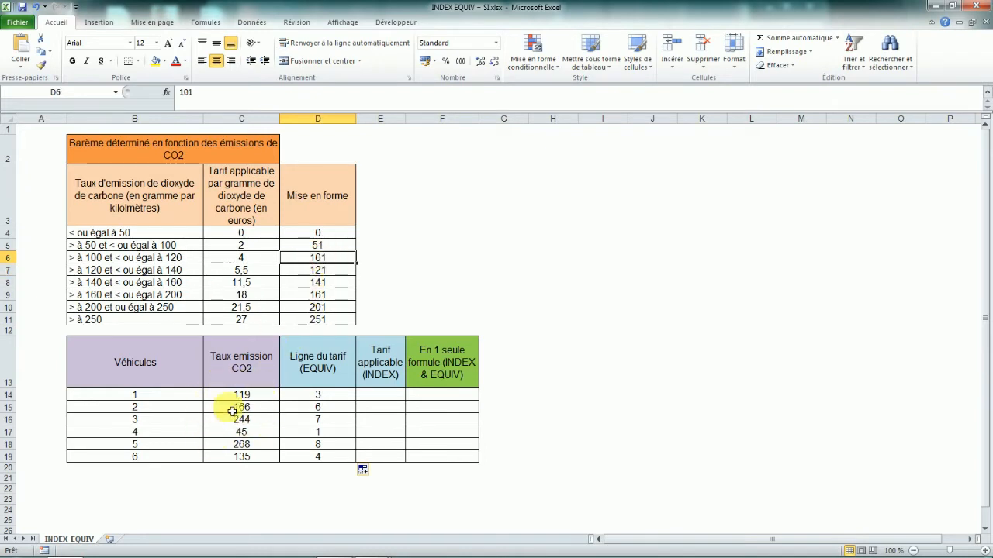
{"action": "left_click", "coordinate": [330, 248]}
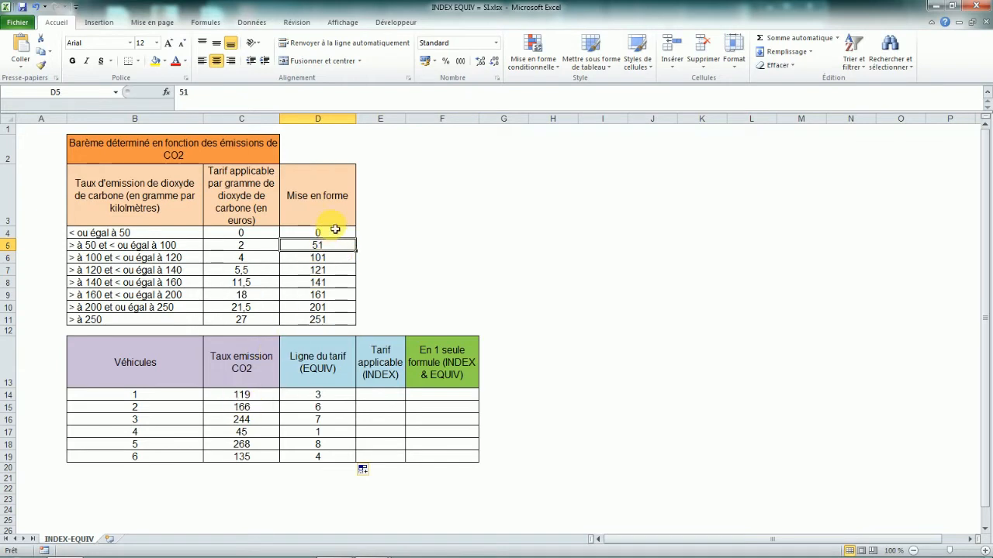
{"action": "left_click", "coordinate": [330, 261]}
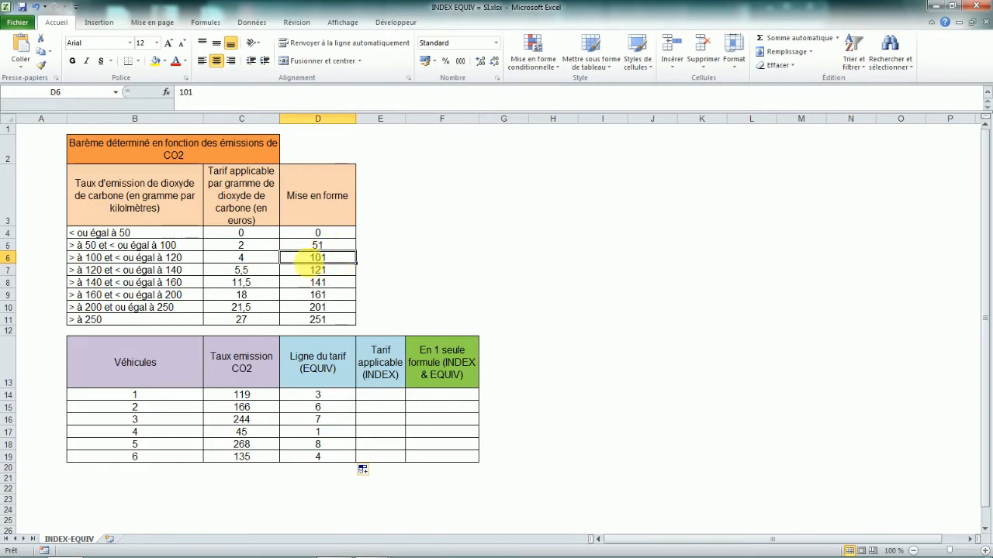
Set the first vehicle's CO2 emission to 122 and check its tariff line against the scale's lower bounds.
{"action": "left_click", "coordinate": [245, 397]}
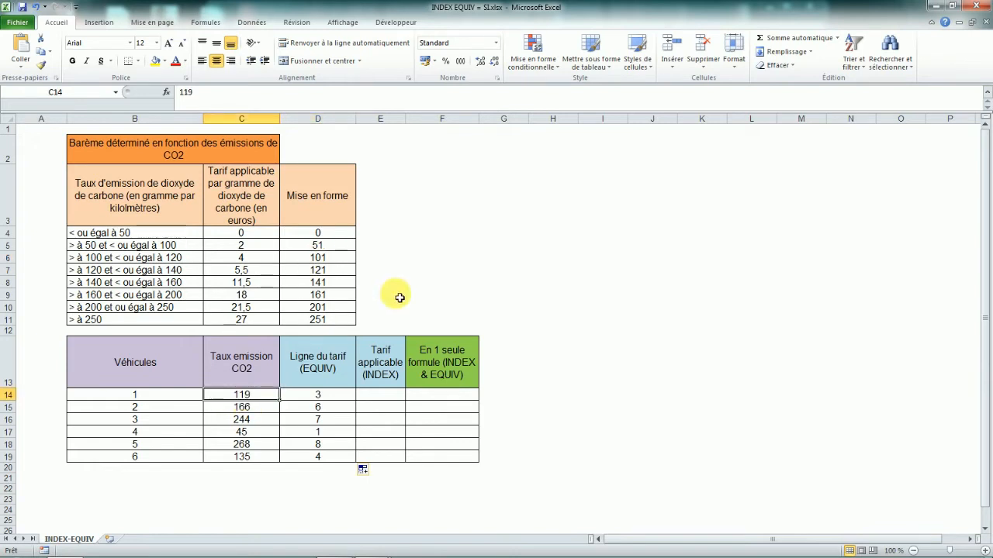
{"action": "type", "text": "122"}
{"action": "key", "text": "Return"}
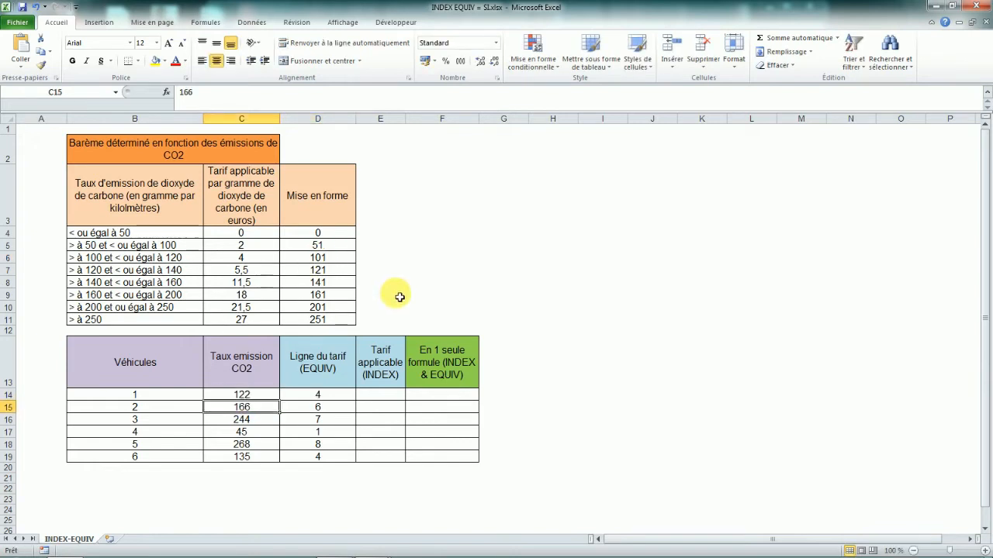
{"action": "left_click", "coordinate": [319, 323]}
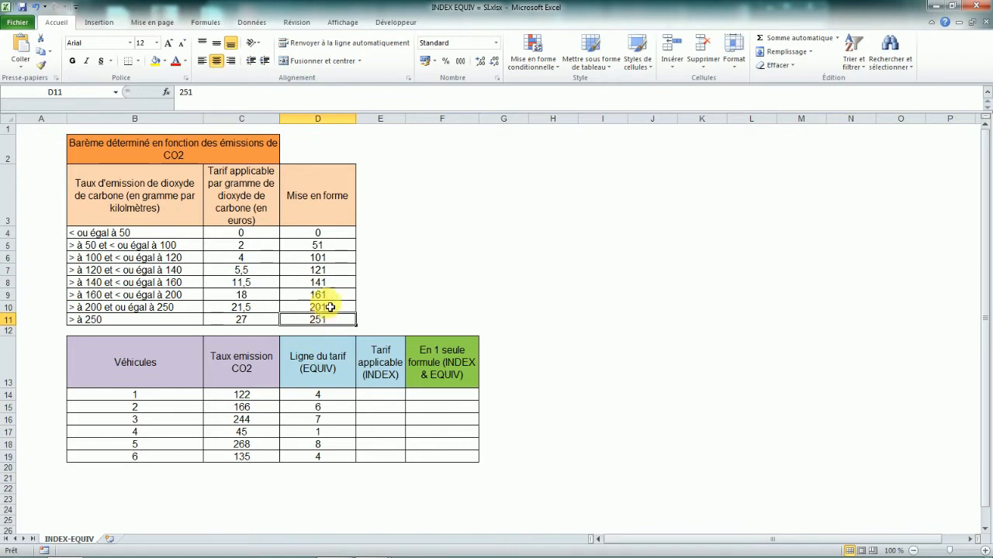
{"action": "left_click", "coordinate": [319, 296]}
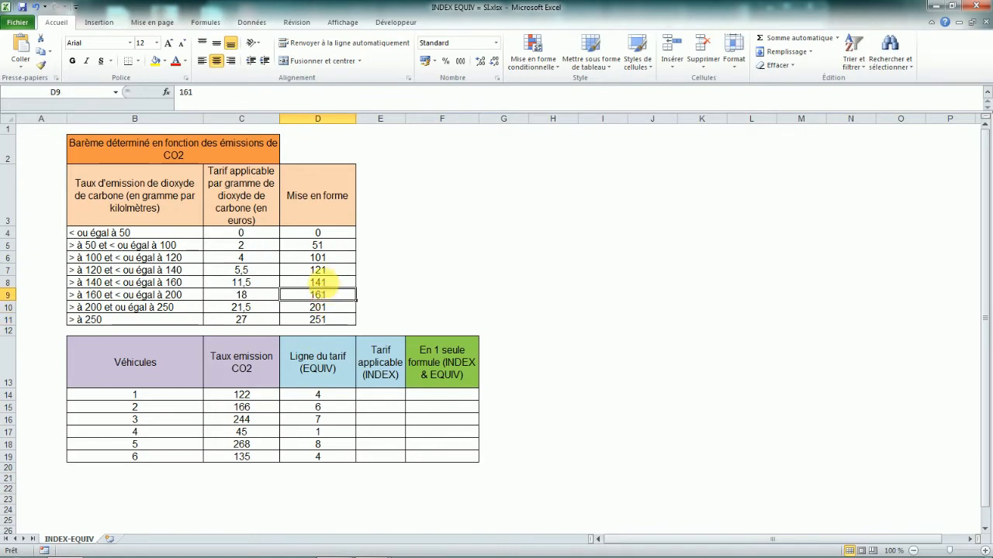
{"action": "left_click", "coordinate": [329, 275]}
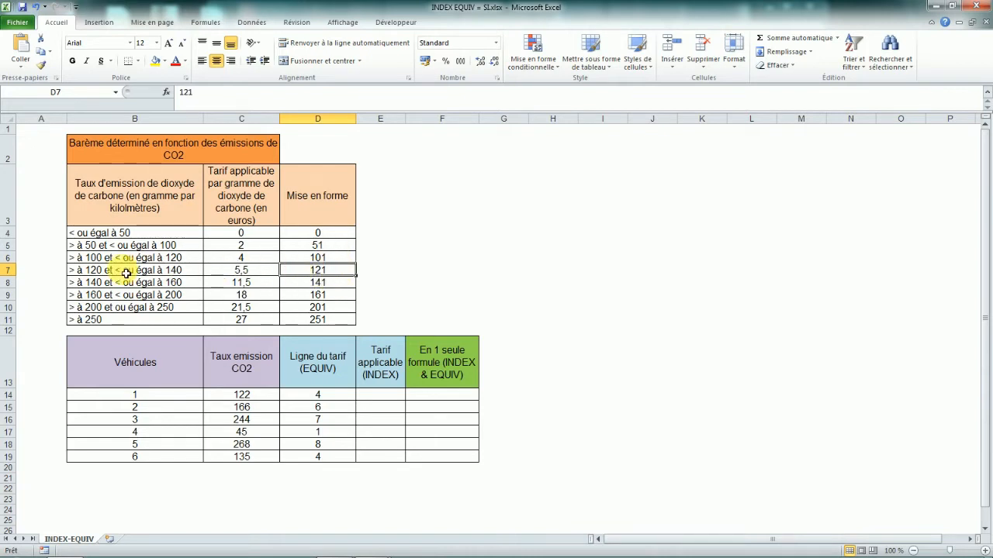
{"action": "left_click_drag", "start_coordinate": [316, 323], "coordinate": [320, 290]}
{"action": "left_click", "coordinate": [322, 307]}
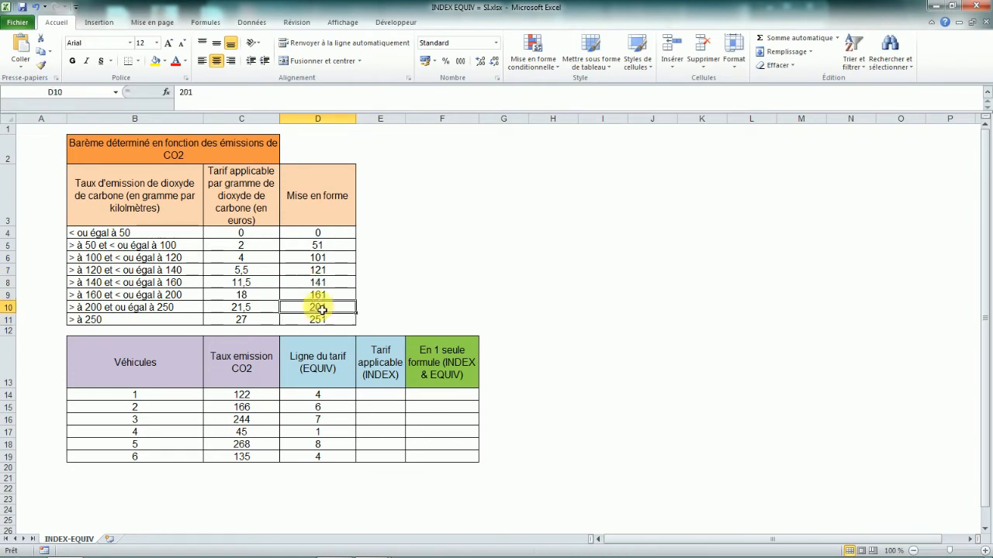
Review the scale table's lower bounds and tariffs against the vehicles' emissions and tariff lines.
{"action": "left_click", "coordinate": [323, 295]}
{"action": "left_click", "coordinate": [322, 287]}
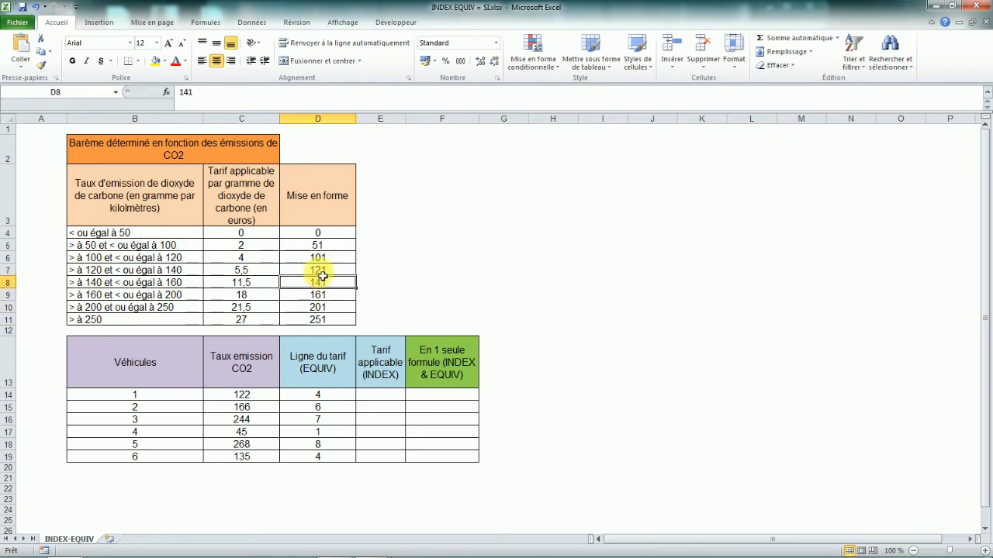
{"action": "left_click", "coordinate": [323, 275]}
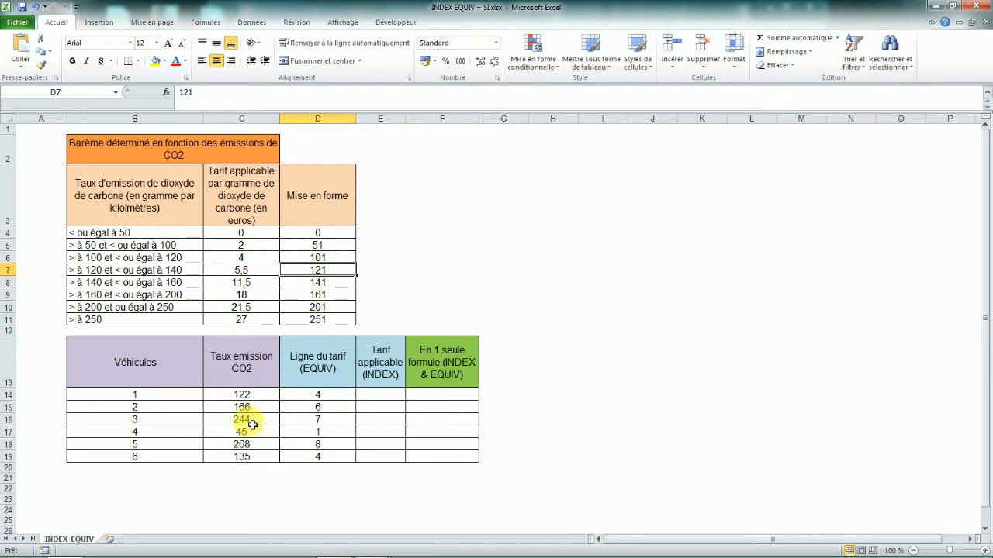
{"action": "left_click", "coordinate": [321, 323]}
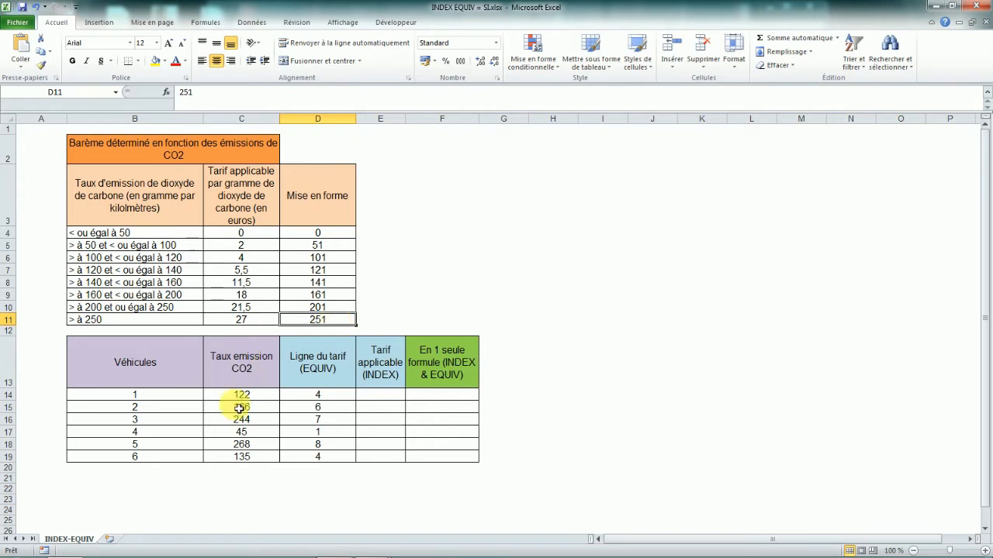
{"action": "left_click", "coordinate": [335, 311]}
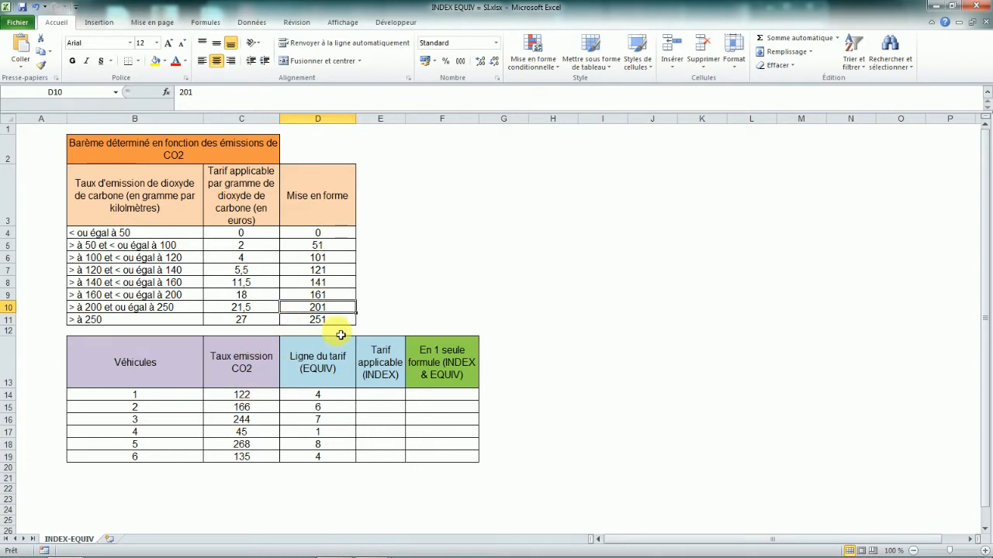
{"action": "left_click_drag", "start_coordinate": [334, 397], "coordinate": [336, 458]}
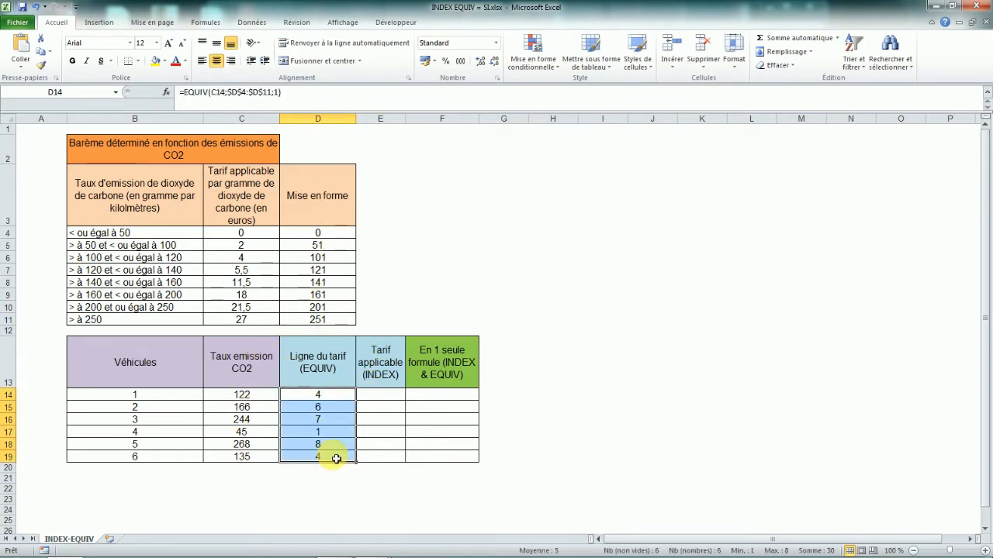
{"action": "left_click_drag", "start_coordinate": [233, 313], "coordinate": [239, 318]}
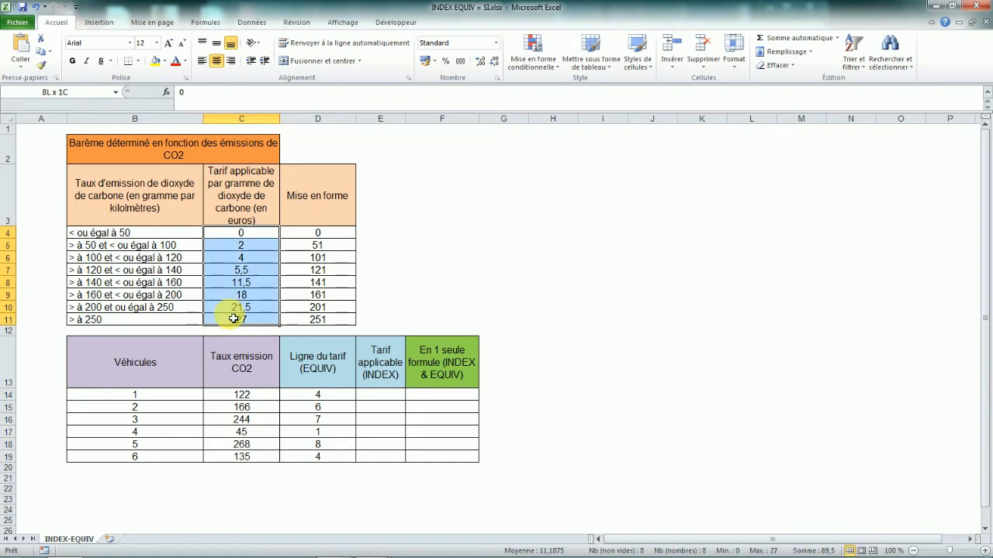
{"action": "left_click_drag", "start_coordinate": [328, 236], "coordinate": [345, 318]}
{"action": "left_click_drag", "start_coordinate": [149, 231], "coordinate": [155, 317]}
{"action": "left_click", "coordinate": [348, 234]}
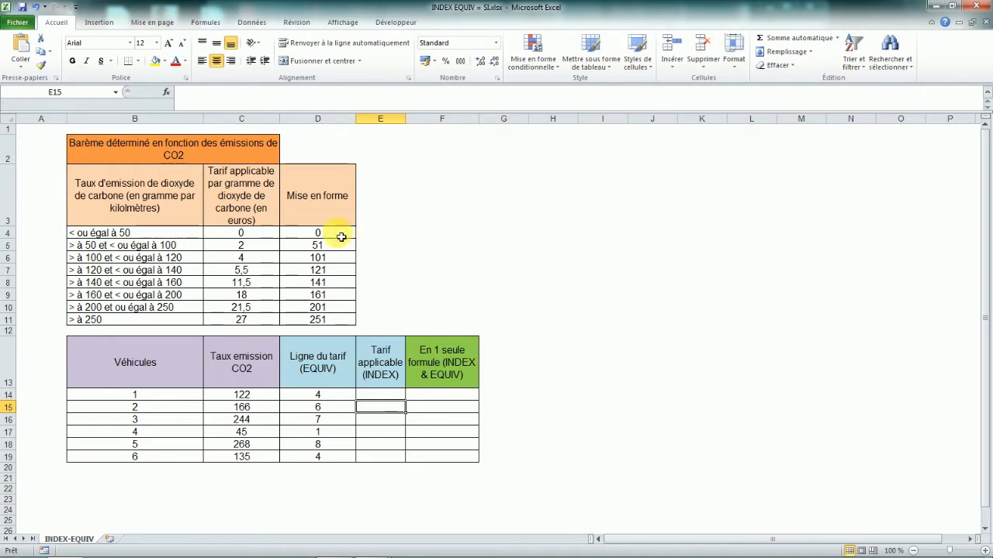
{"action": "left_click_drag", "start_coordinate": [330, 233], "coordinate": [334, 259]}
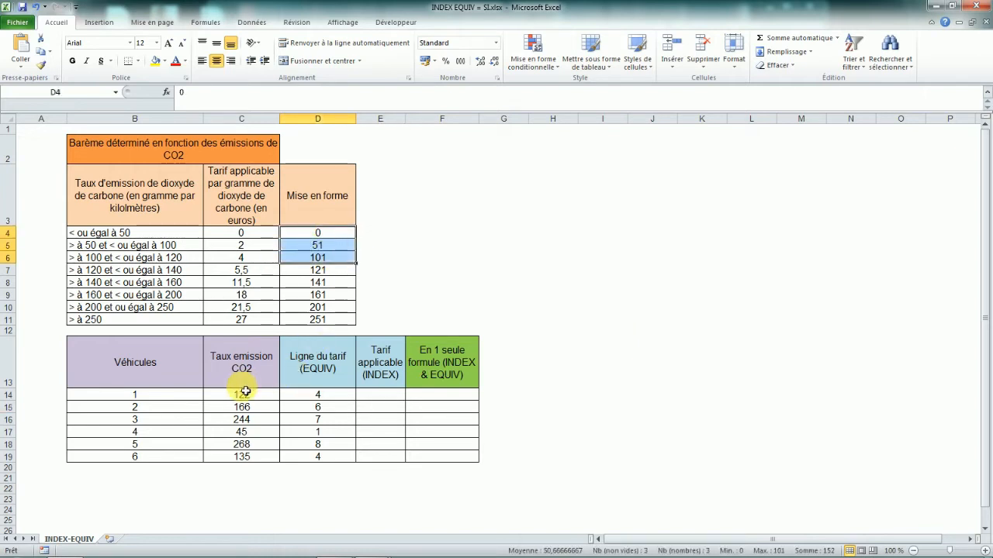
{"action": "left_click", "coordinate": [323, 274]}
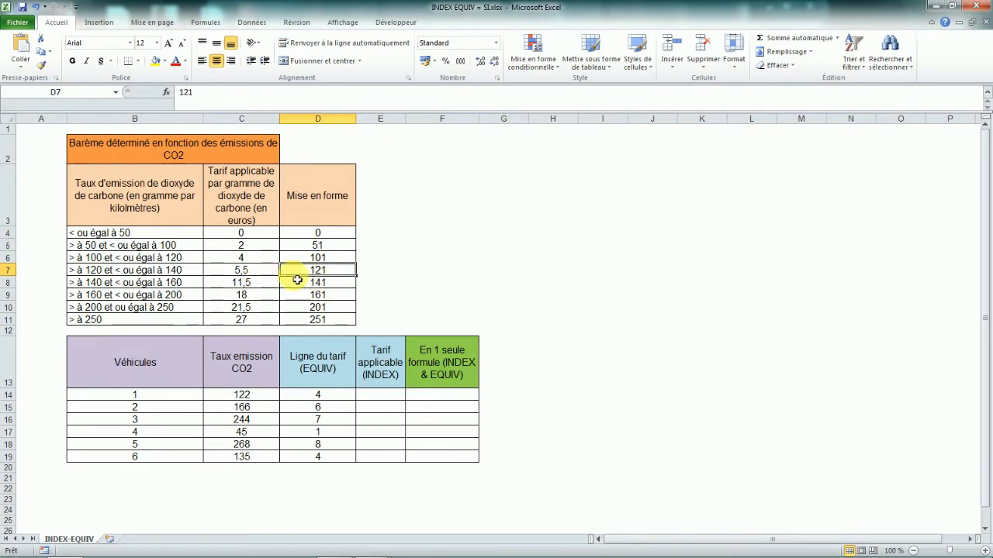
{"action": "left_click", "coordinate": [262, 269]}
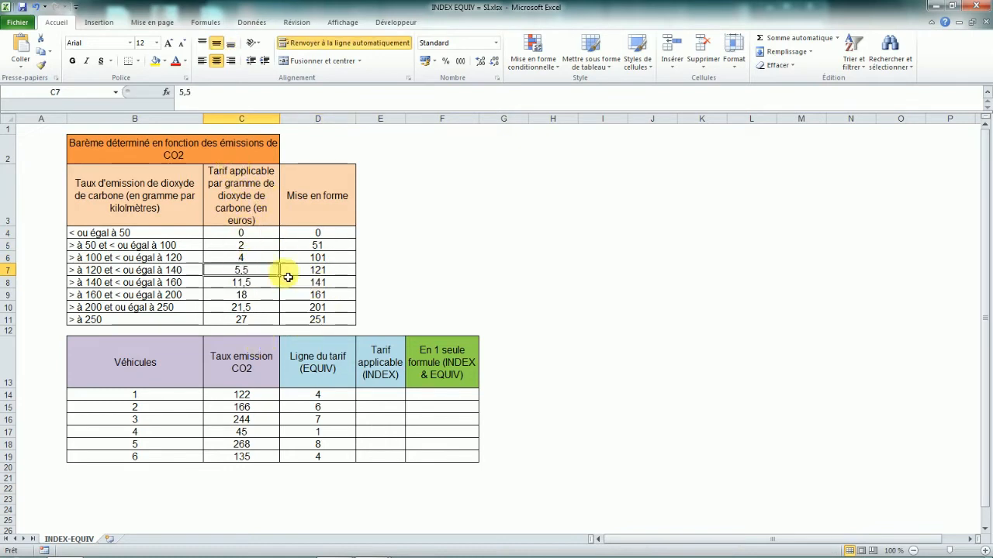
Enter an INDEX formula for the first vehicle's tariff returning row 3 of the absolute tariff range $C$4:$C$11.
{"action": "key", "text": "Up"}
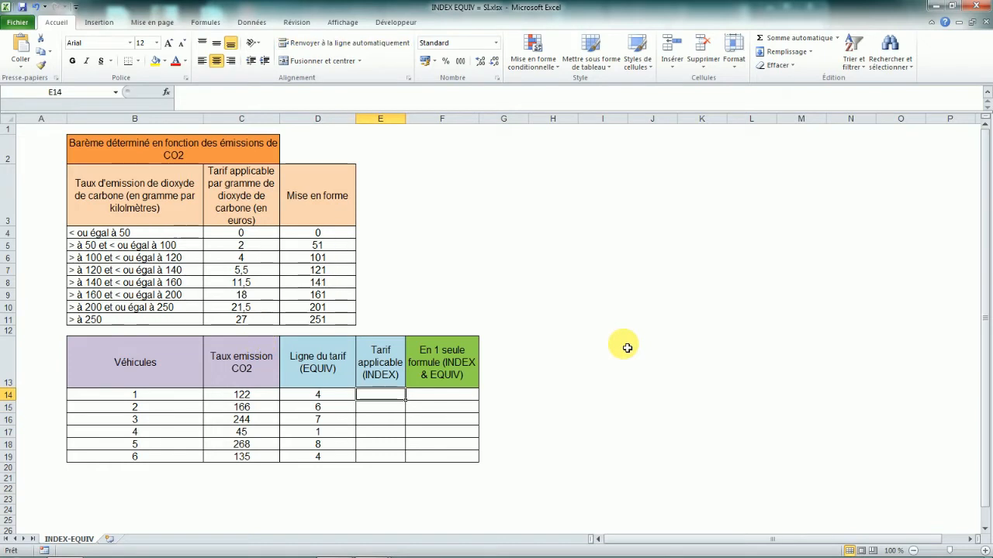
{"action": "type", "text": "="}
{"action": "key", "text": "Caps_Lock"}
{"action": "type", "text": "INDE"}
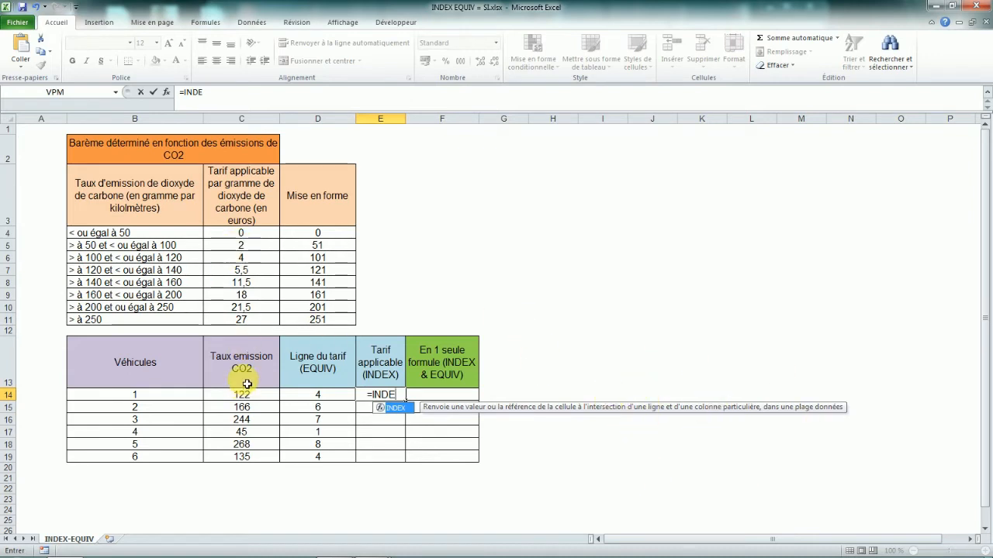
{"action": "type", "text": "X"}
{"action": "key", "text": "Caps_Lock"}
{"action": "type", "text": "("}
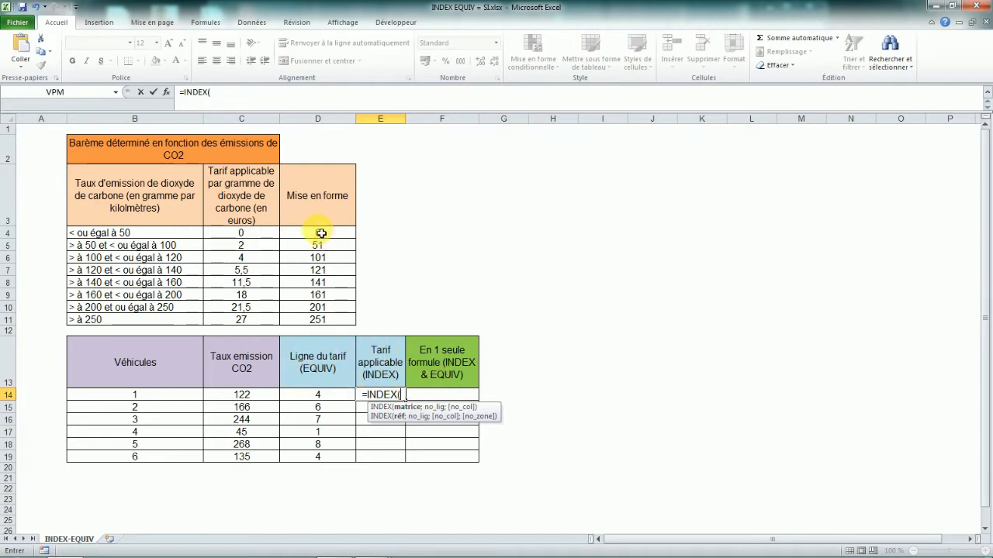
{"action": "left_click_drag", "start_coordinate": [248, 234], "coordinate": [244, 318]}
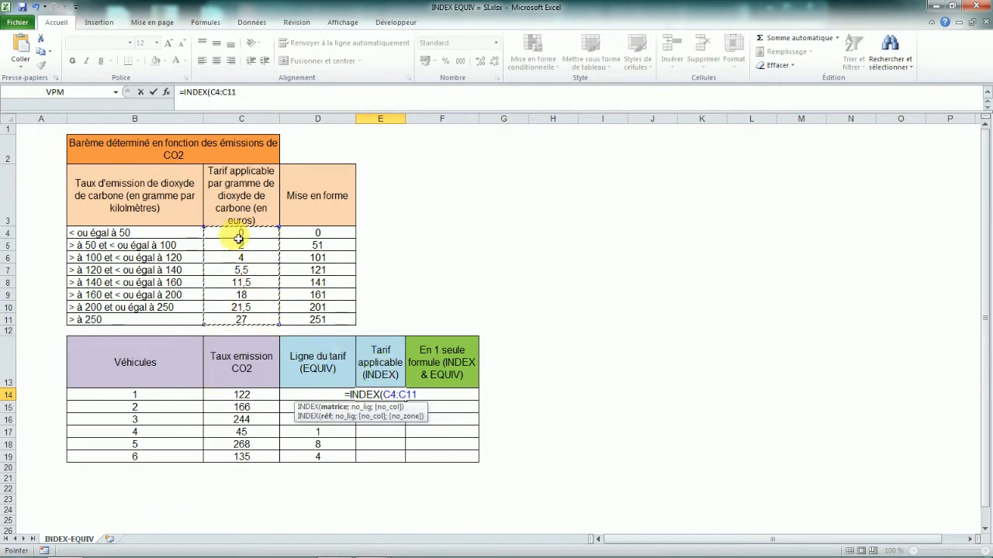
{"action": "key", "text": "F4"}
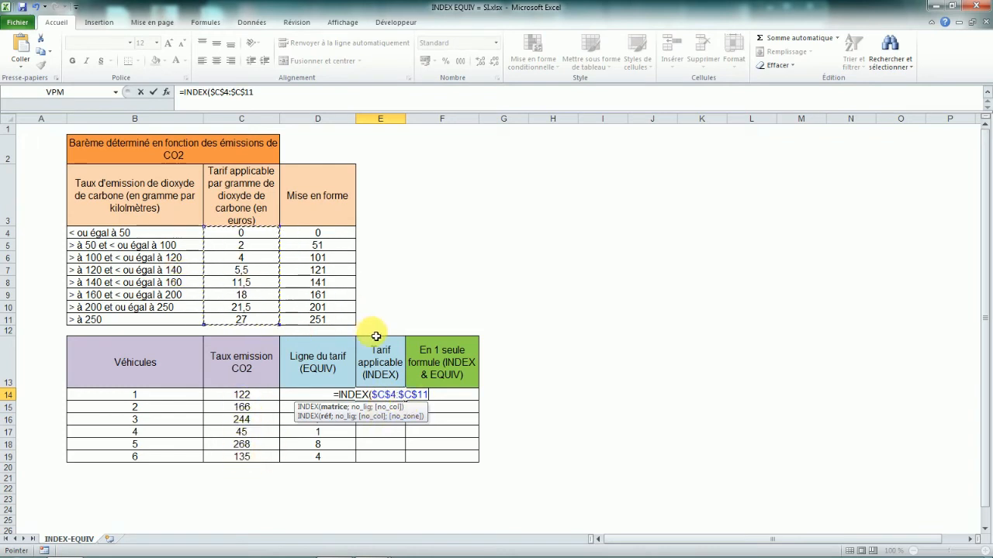
{"action": "type", "text": ";"}
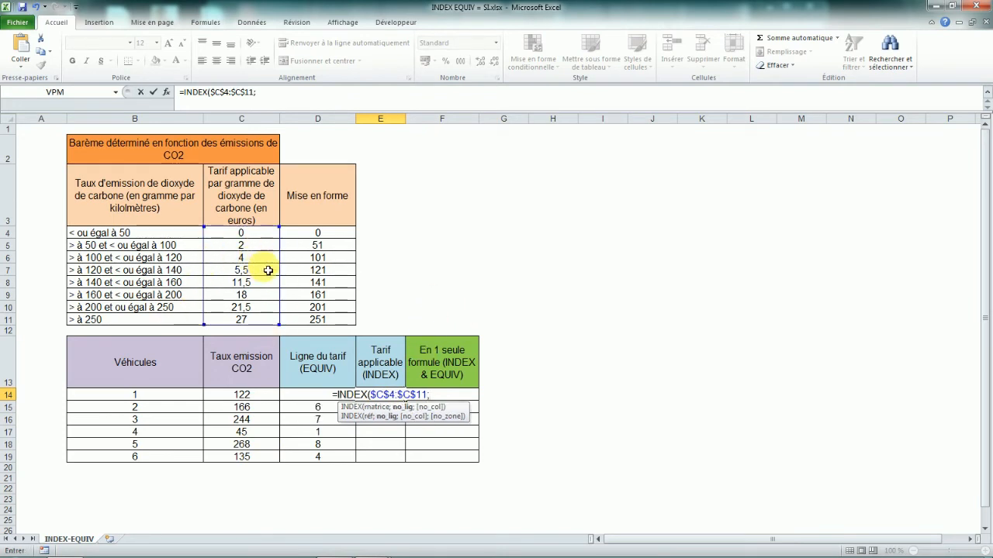
{"action": "type", "text": "3"}
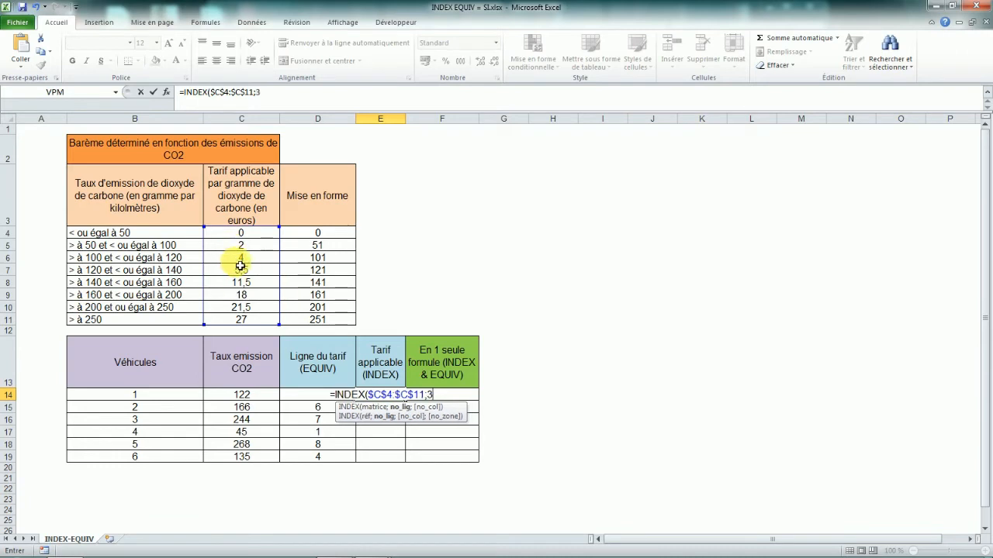
{"action": "type", "text": ")"}
{"action": "key", "text": "Return"}
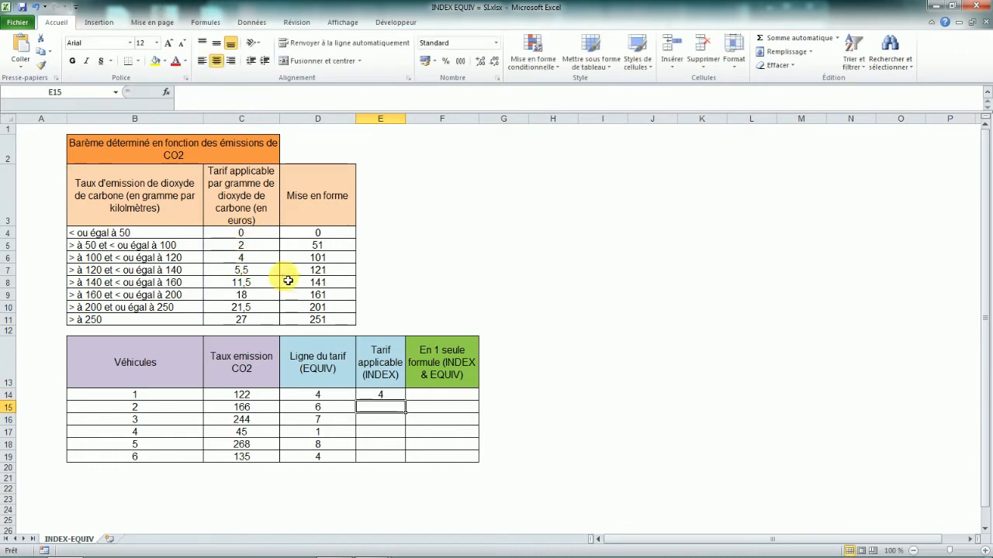
Replace the row number 3 in the INDEX formula with the first vehicle's tariff line cell D14.
{"action": "left_click", "coordinate": [379, 396]}
{"action": "left_click_drag", "start_coordinate": [256, 93], "coordinate": [261, 94]}
{"action": "key", "text": "Delete"}
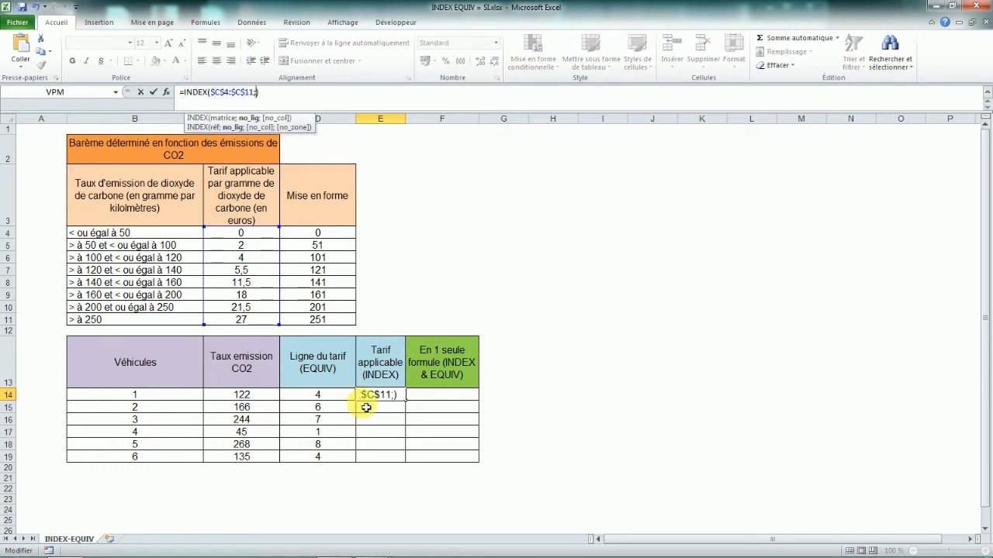
{"action": "left_click", "coordinate": [320, 397]}
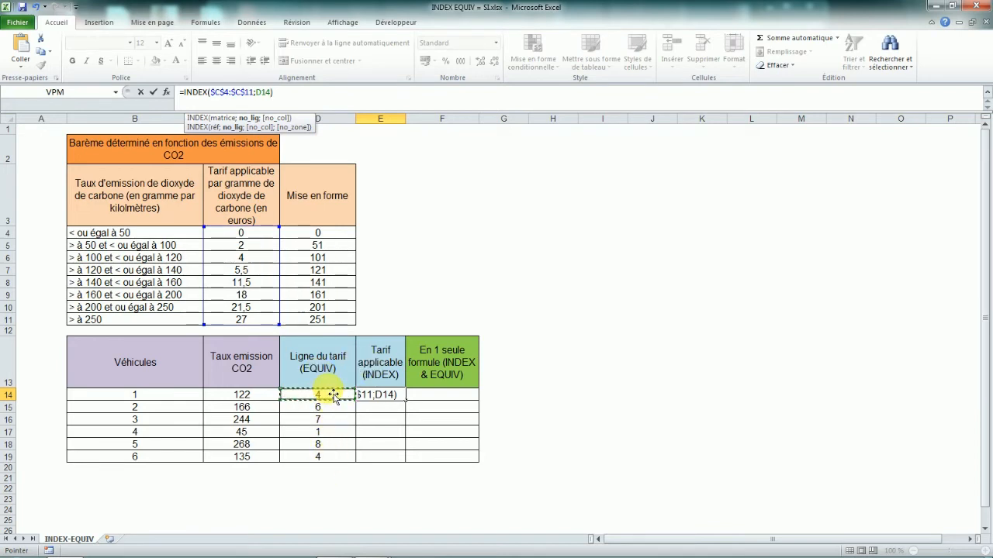
{"action": "key", "text": "Return"}
Copy the INDEX formula down the Tarif applicable column for all six vehicles.
{"action": "left_click", "coordinate": [393, 397]}
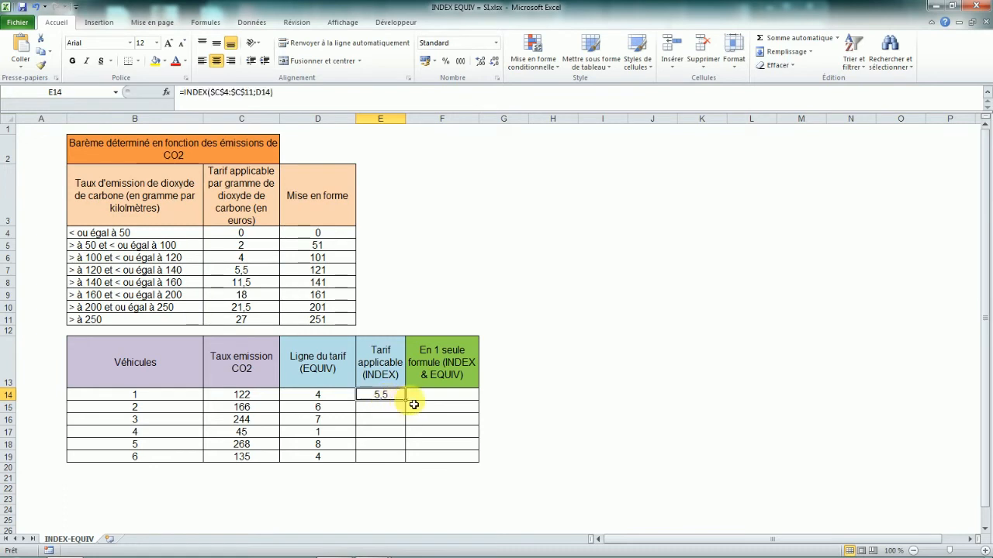
{"action": "double_click", "coordinate": [406, 401]}
{"action": "left_click", "coordinate": [317, 397]}
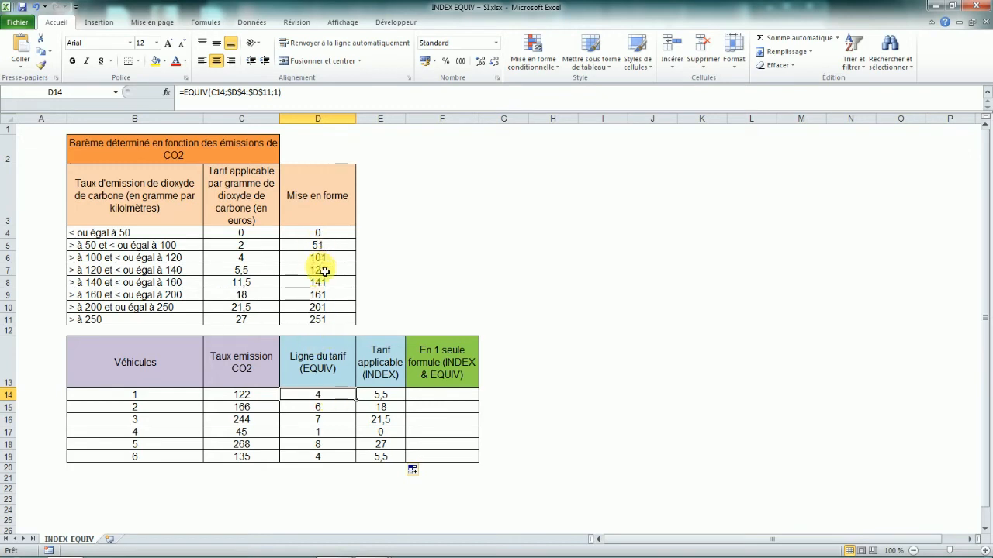
{"action": "left_click_drag", "start_coordinate": [324, 272], "coordinate": [241, 273]}
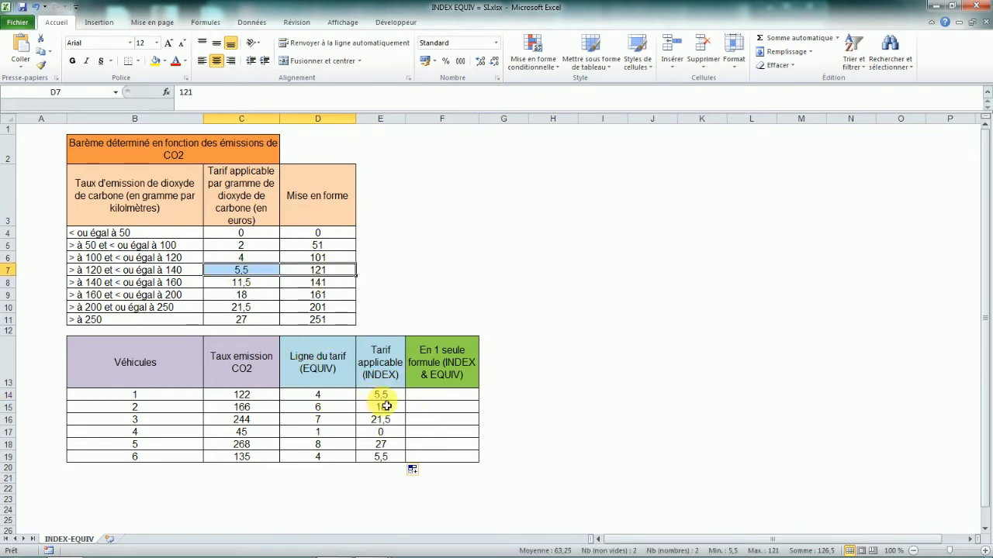
{"action": "left_click_drag", "start_coordinate": [330, 273], "coordinate": [190, 271]}
{"action": "left_click", "coordinate": [251, 274]}
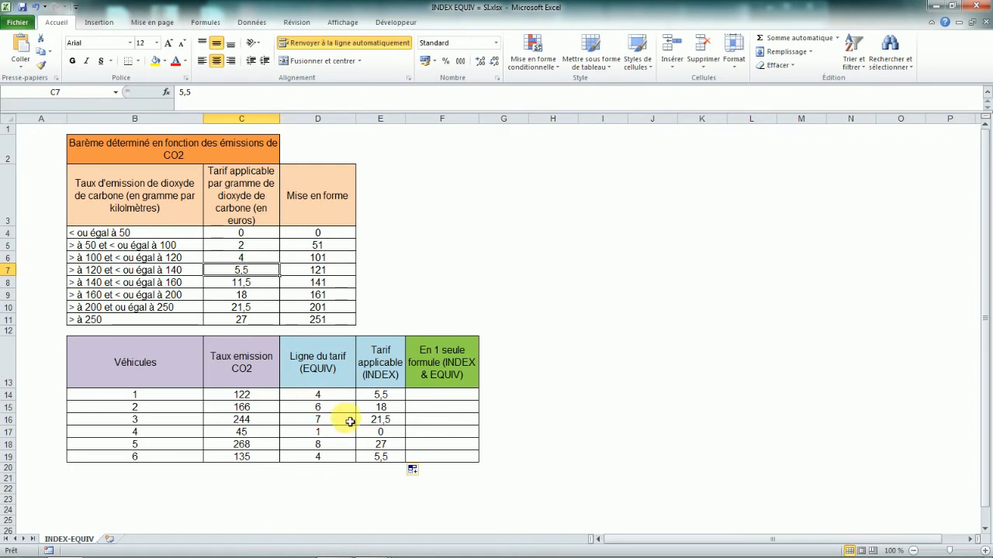
Nest the first vehicle's EQUIV formula inside its INDEX formula in place of the D14 reference.
{"action": "left_click", "coordinate": [396, 398]}
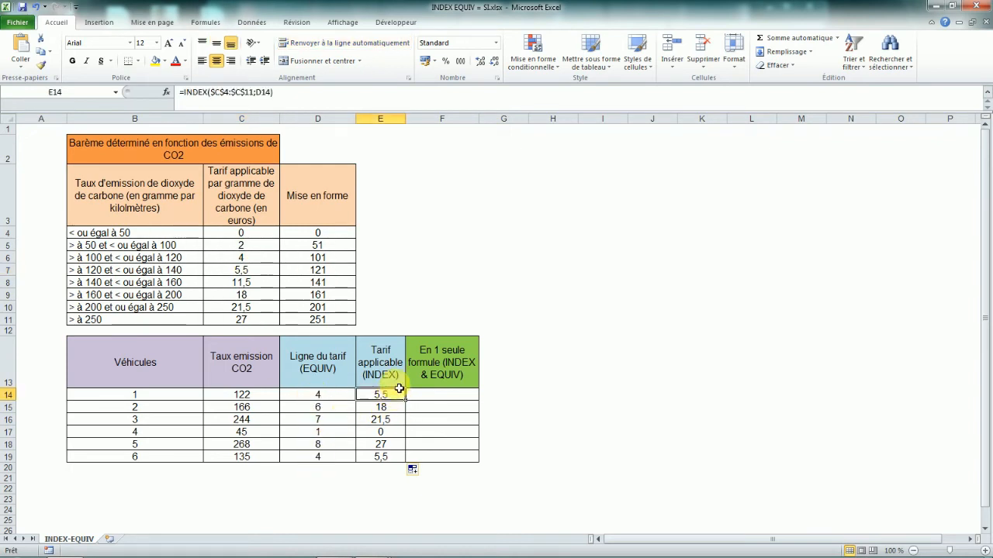
{"action": "left_click", "coordinate": [260, 92]}
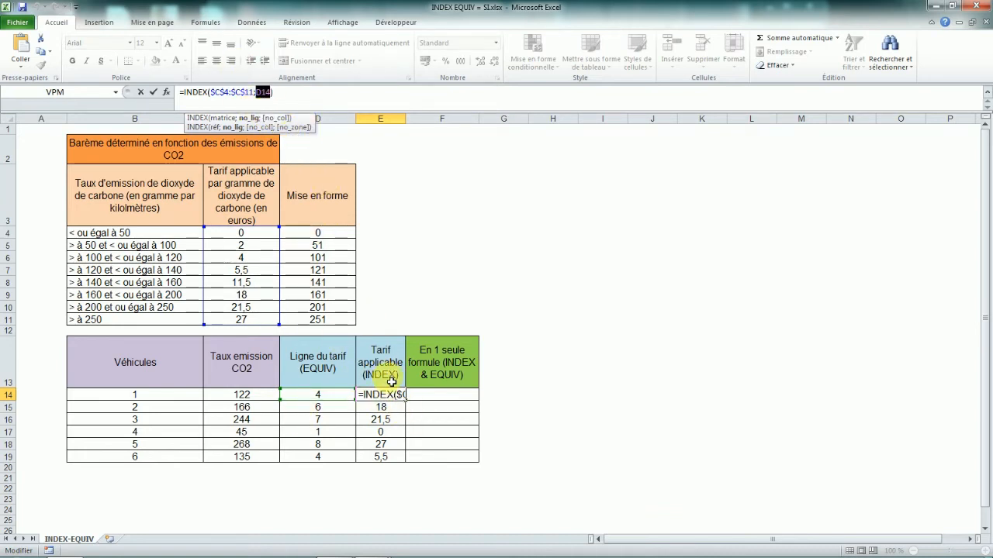
{"action": "key", "text": "Return"}
{"action": "left_click", "coordinate": [318, 395]}
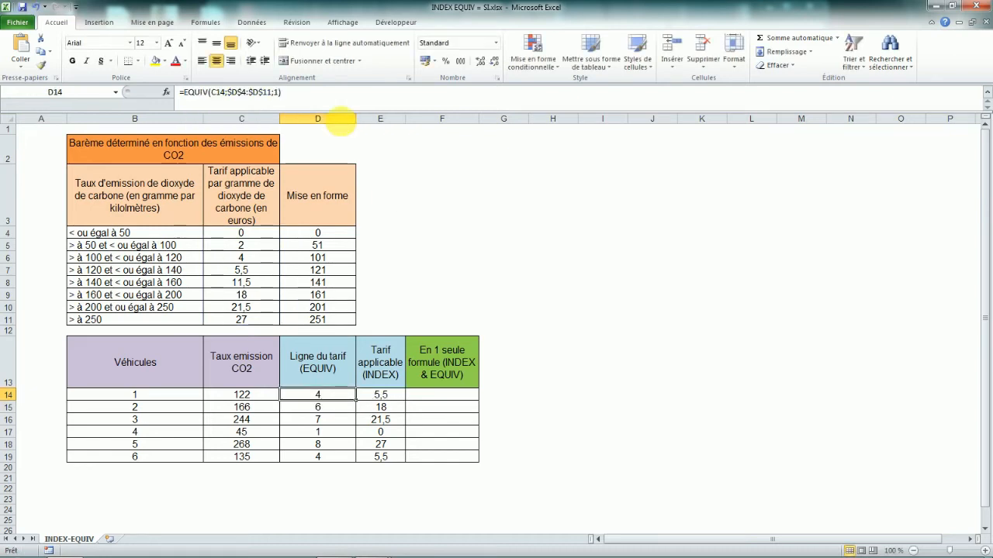
{"action": "left_click_drag", "start_coordinate": [181, 93], "coordinate": [294, 95]}
{"action": "key", "text": "ctrl+c"}
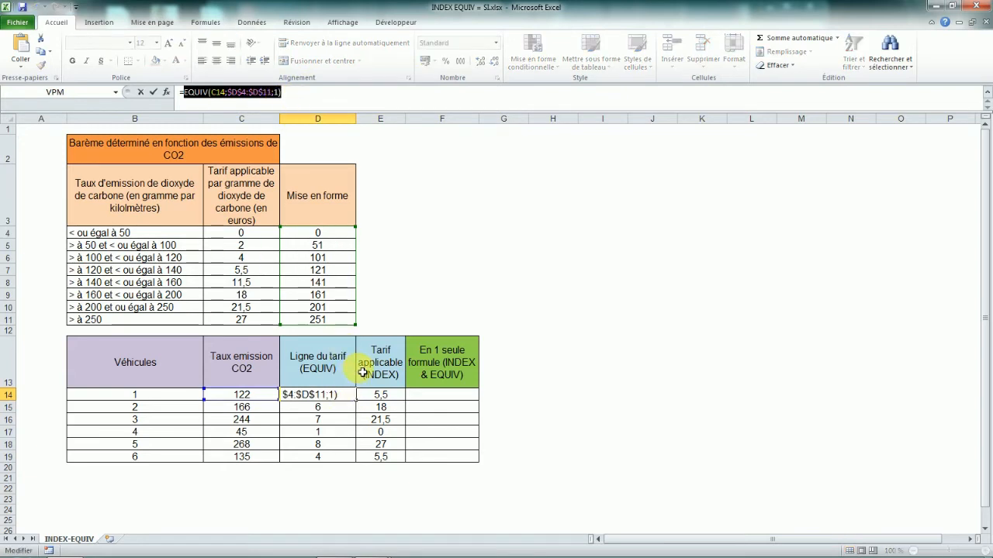
{"action": "key", "text": "Escape"}
{"action": "left_click", "coordinate": [378, 394]}
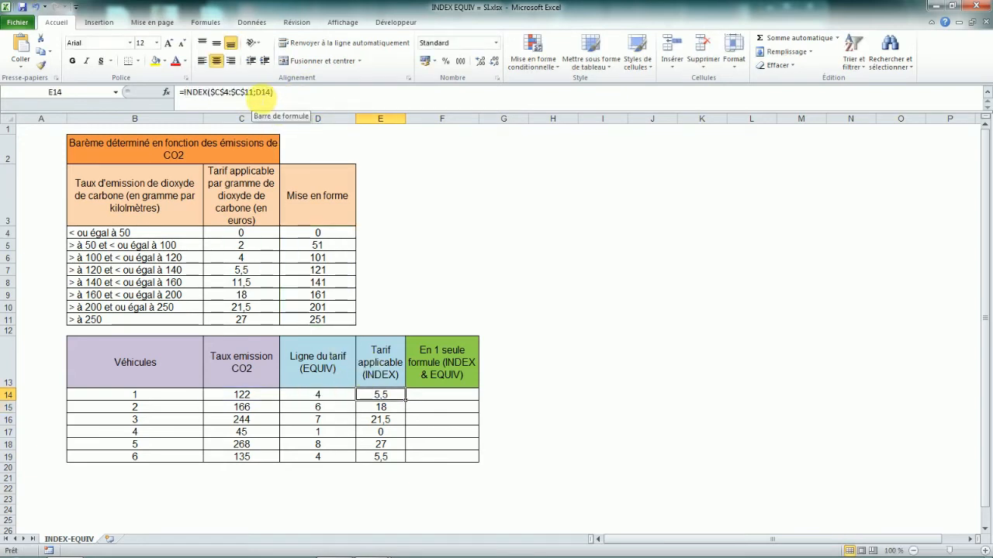
{"action": "double_click", "coordinate": [260, 92]}
{"action": "key", "text": "ctrl+v"}
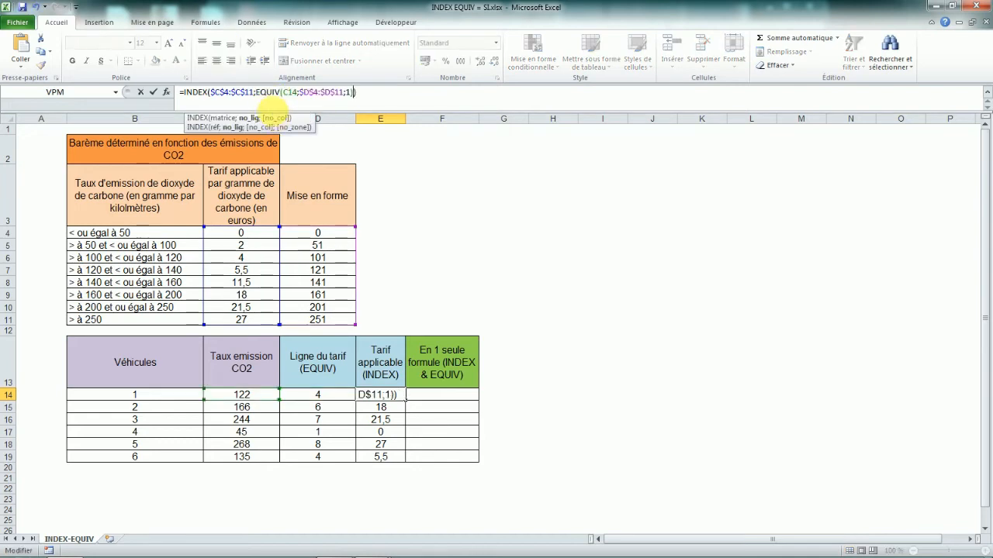
{"action": "key", "text": "Return"}
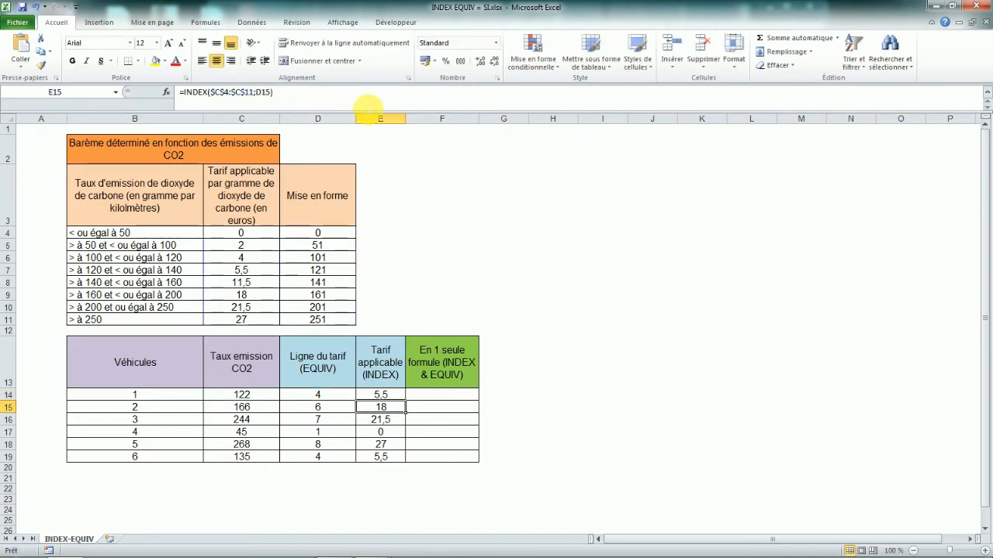
Inspect the nested formula and compare the first vehicle's row with the > à 120 scale row.
{"action": "left_click", "coordinate": [387, 395]}
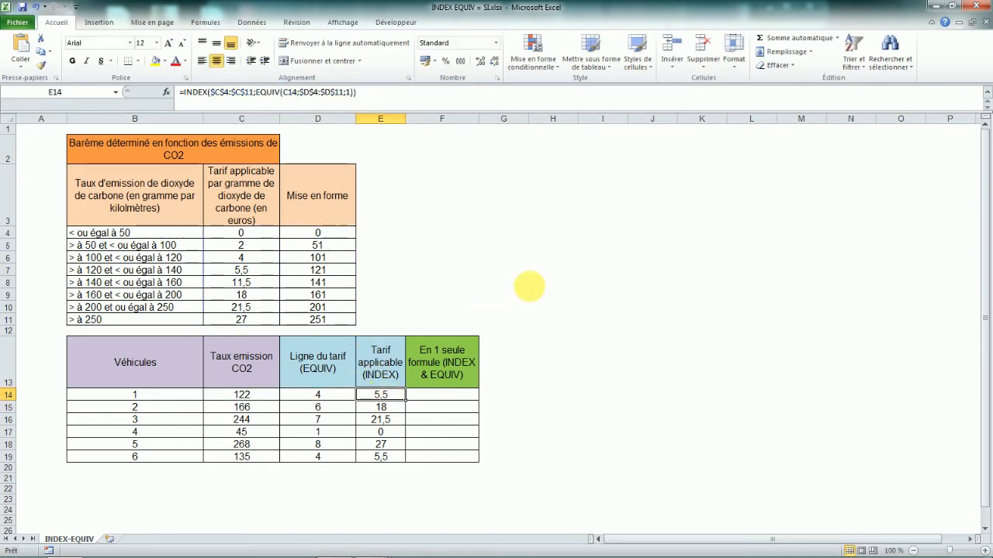
{"action": "left_click", "coordinate": [435, 394]}
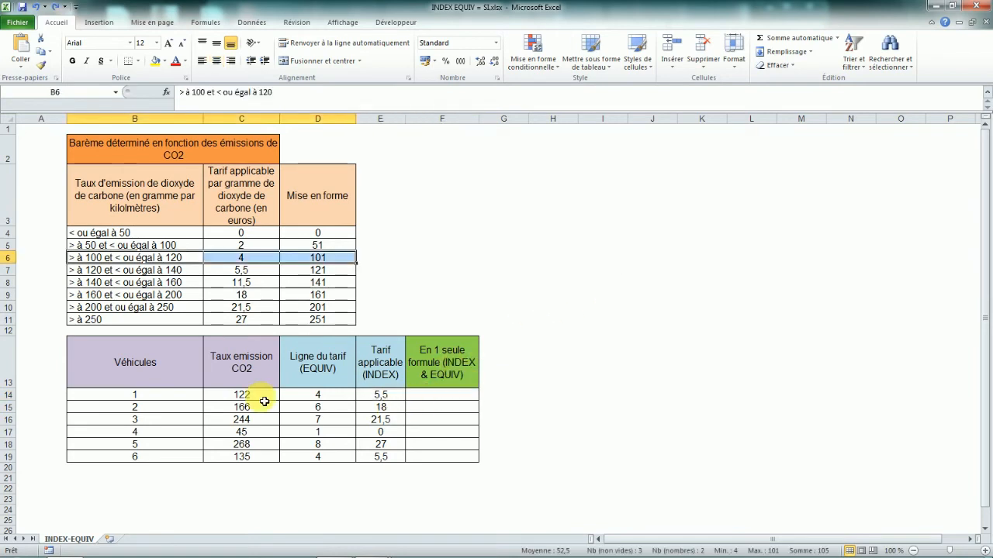
{"action": "left_click", "coordinate": [262, 397]}
{"action": "left_click", "coordinate": [314, 398]}
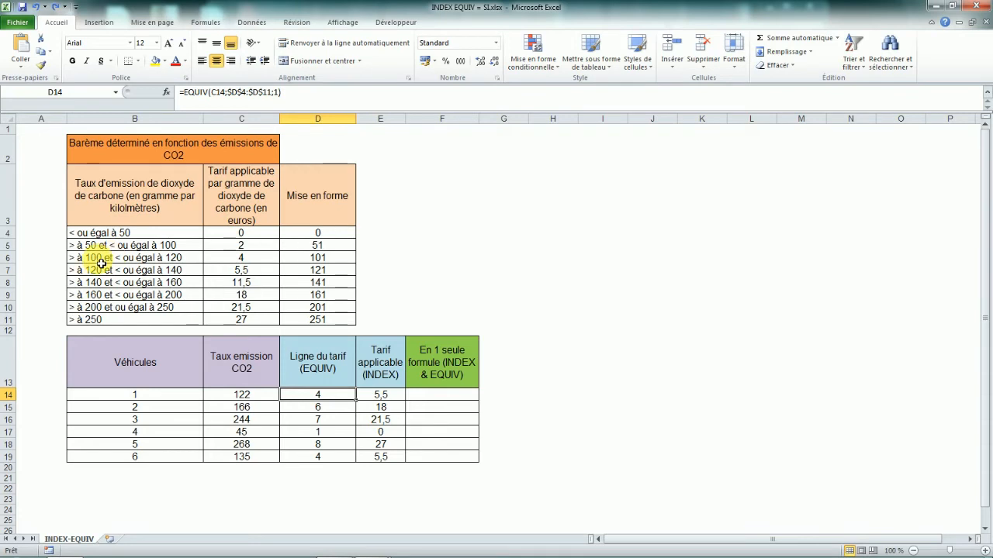
{"action": "left_click_drag", "start_coordinate": [97, 277], "coordinate": [332, 276]}
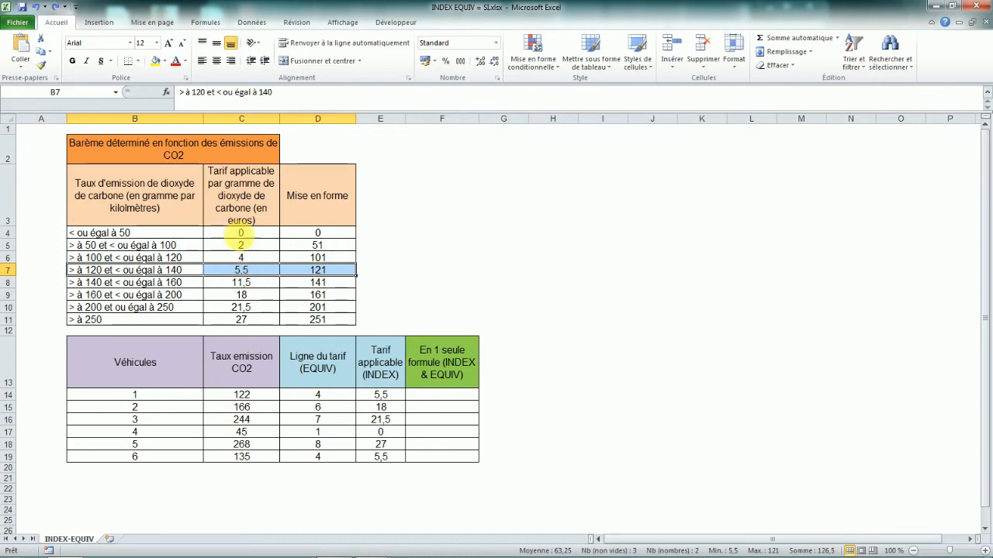
{"action": "left_click", "coordinate": [450, 395]}
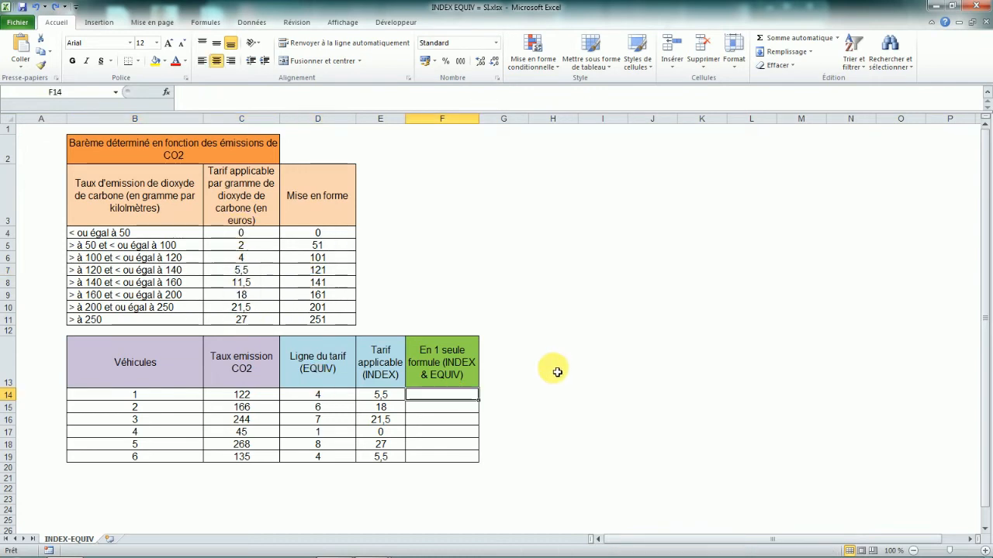
Begin a single INDEX formula in F14 using the absolute tariff range $C$4:$C$11 as its array.
{"action": "type", "text": "="}
{"action": "key", "text": "Caps_Lock"}
{"action": "type", "text": "I"}
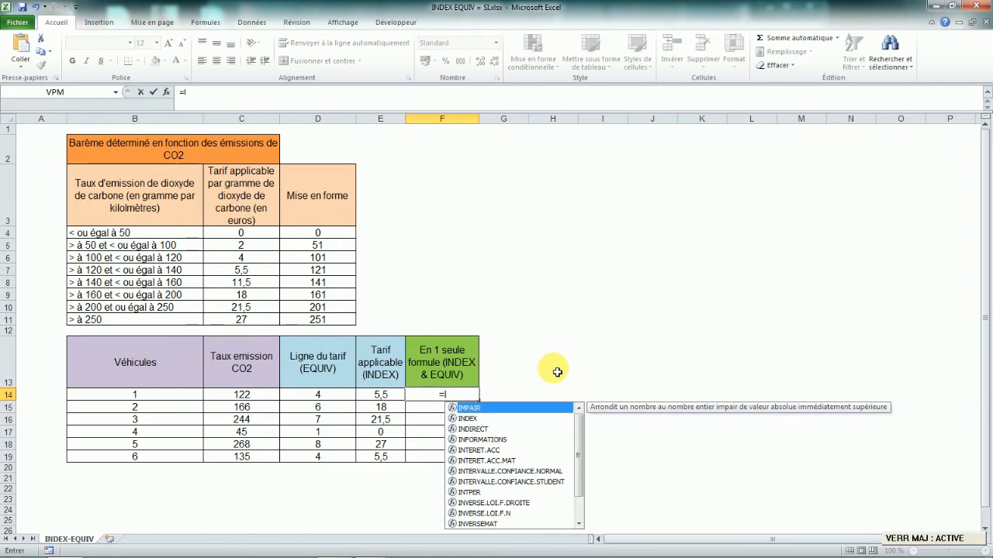
{"action": "type", "text": "NDEX"}
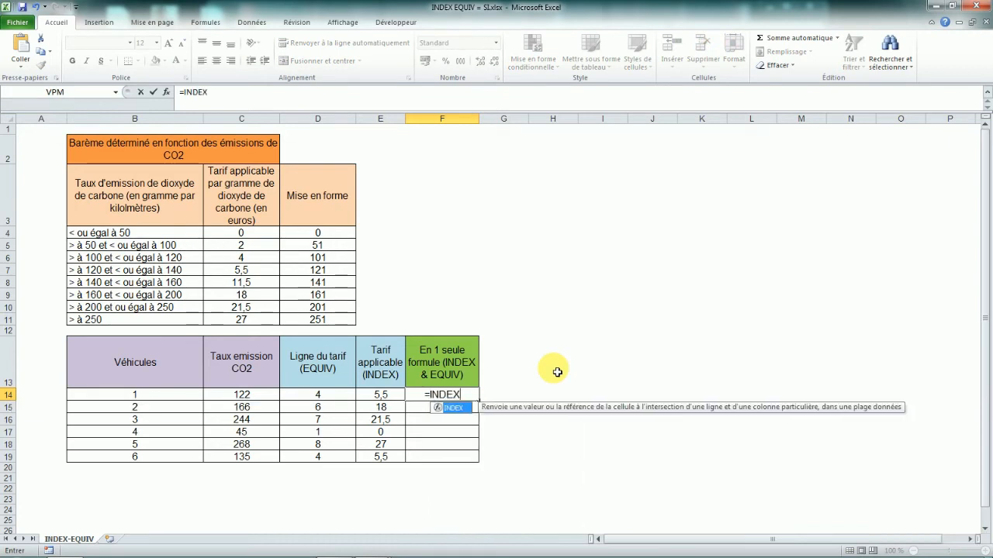
{"action": "key", "text": "Caps_Lock"}
{"action": "type", "text": "("}
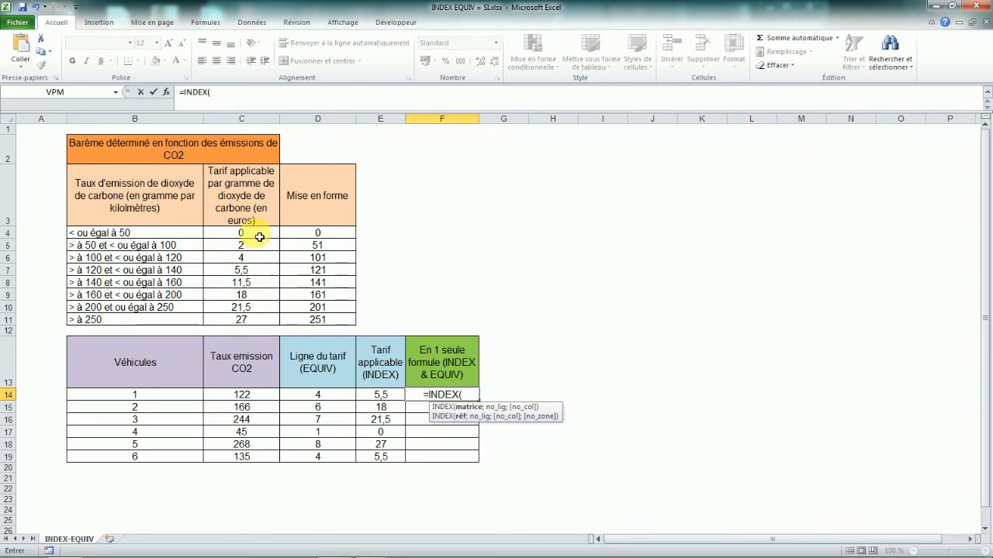
{"action": "left_click_drag", "start_coordinate": [259, 237], "coordinate": [256, 321]}
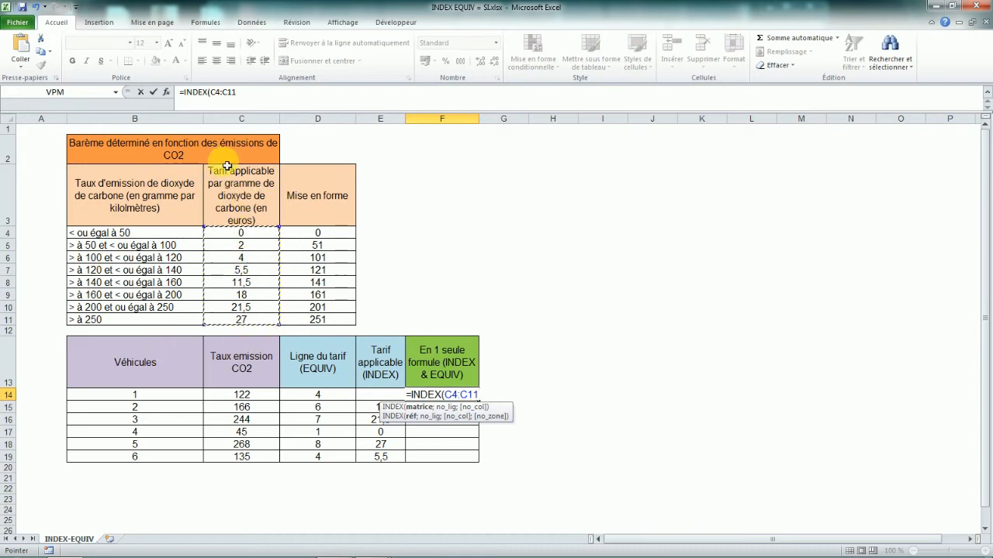
{"action": "left_click", "coordinate": [299, 101]}
{"action": "key", "text": "F4"}
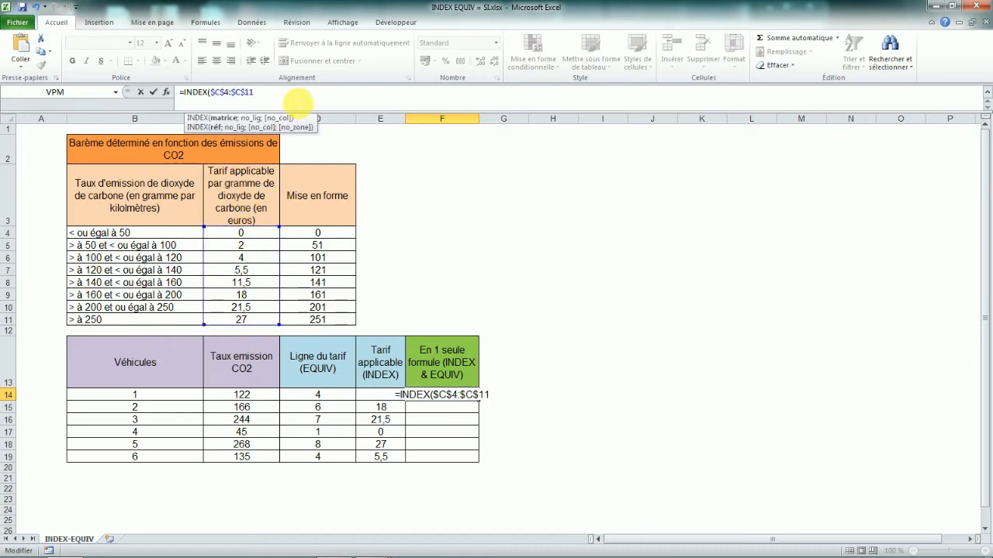
{"action": "type", "text": ";"}
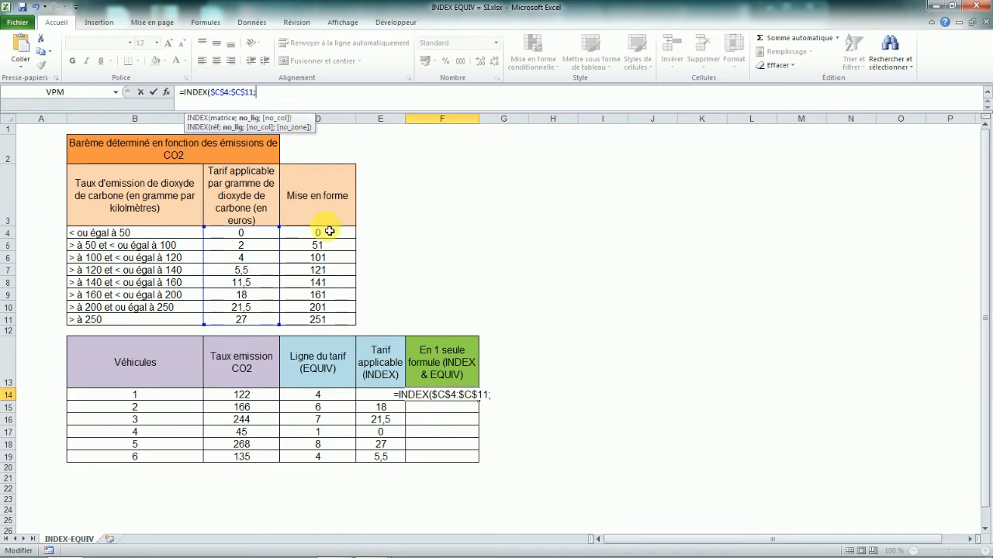
Complete it with a nested EQUIV of C14 in the absolute range $D$4:$D$11 with match type 1, and enter it.
{"action": "key", "text": "Caps_Lock"}
{"action": "type", "text": "EQUIV"}
{"action": "key", "text": "Caps_Lock"}
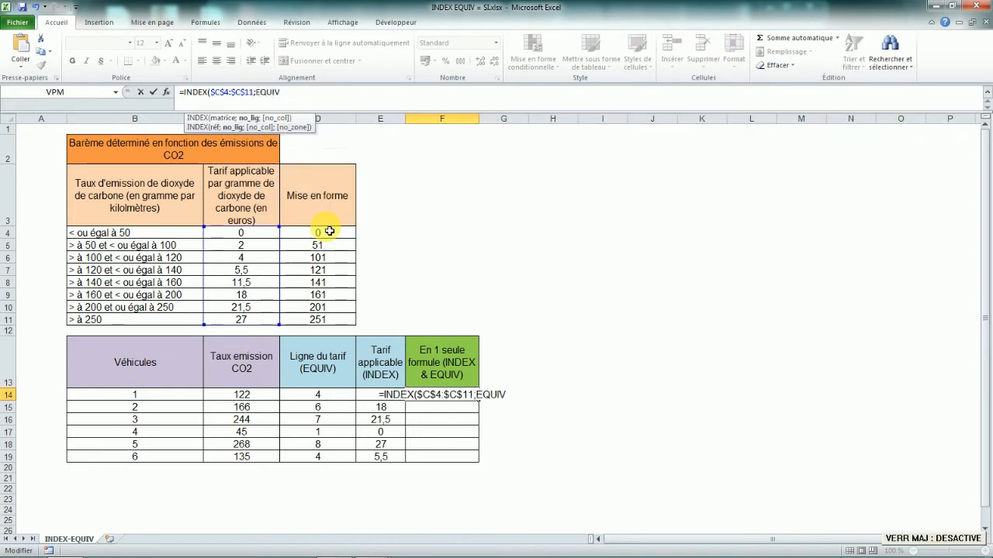
{"action": "type", "text": "("}
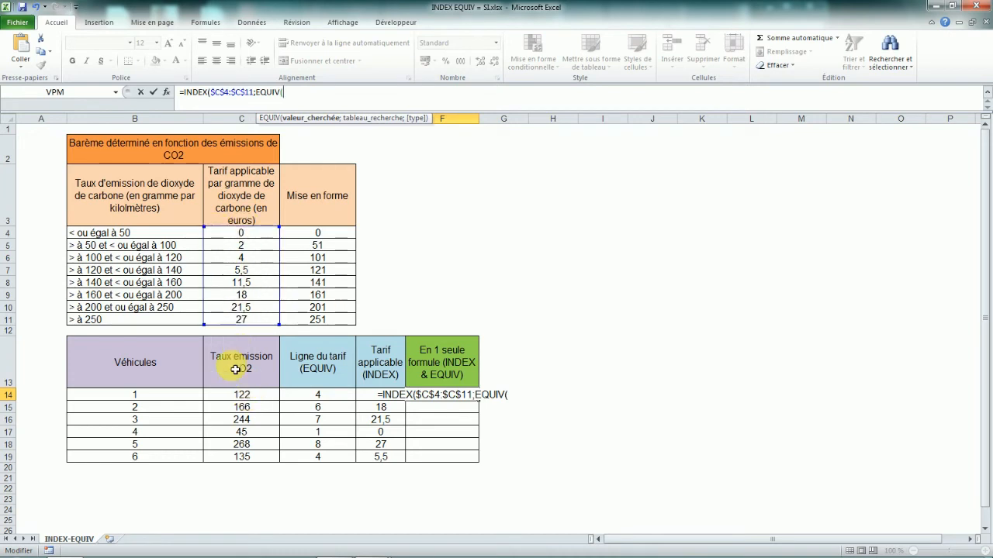
{"action": "left_click", "coordinate": [241, 394]}
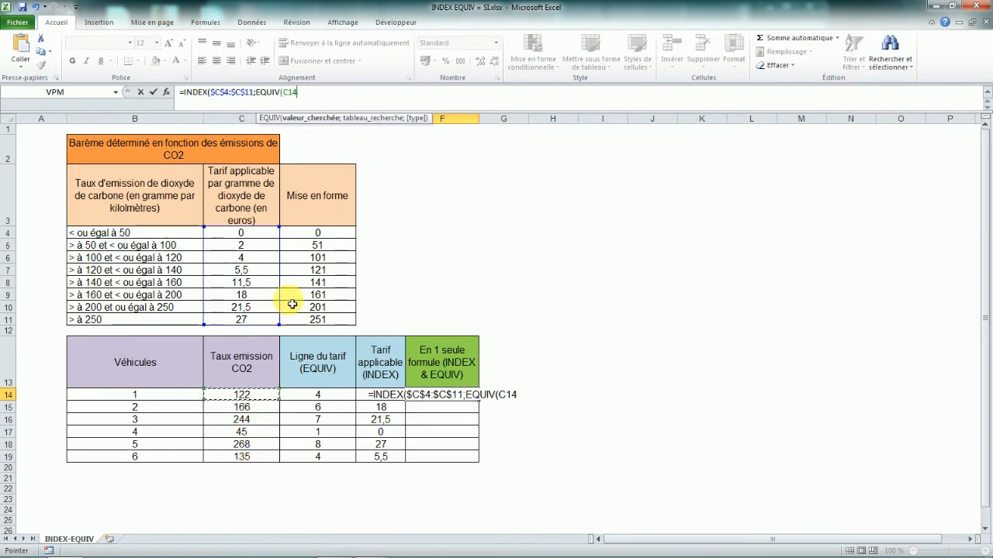
{"action": "type", "text": ";"}
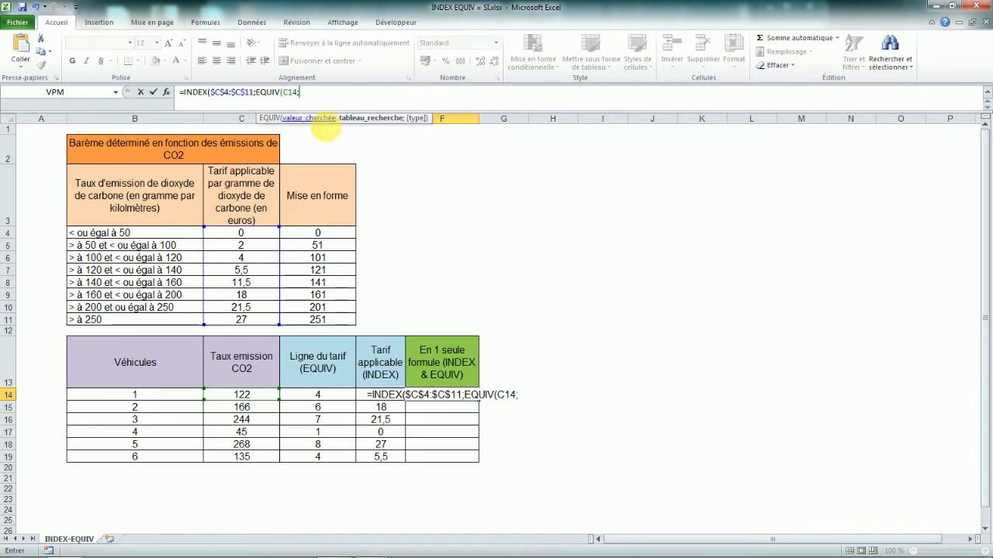
{"action": "left_click_drag", "start_coordinate": [318, 235], "coordinate": [319, 318]}
{"action": "key", "text": "F4"}
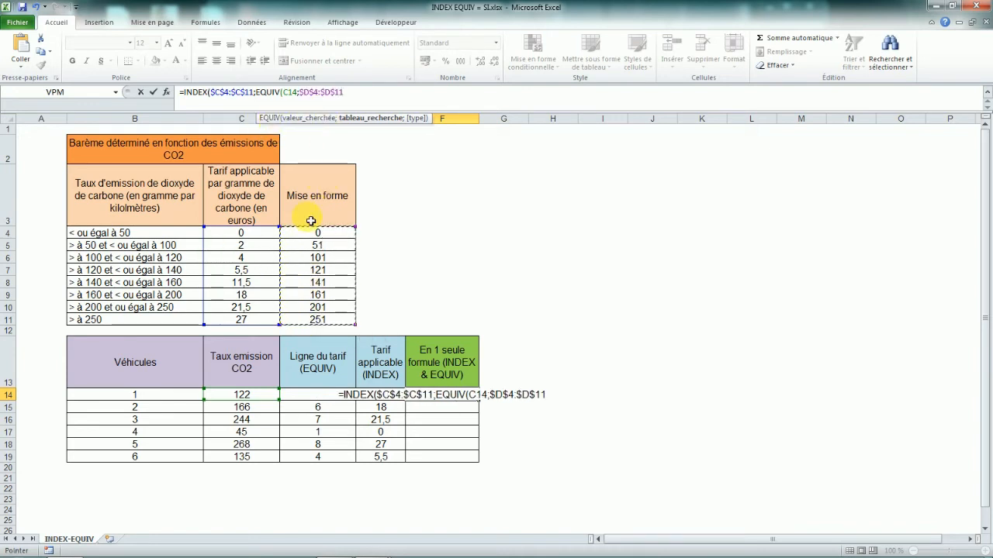
{"action": "type", "text": ";"}
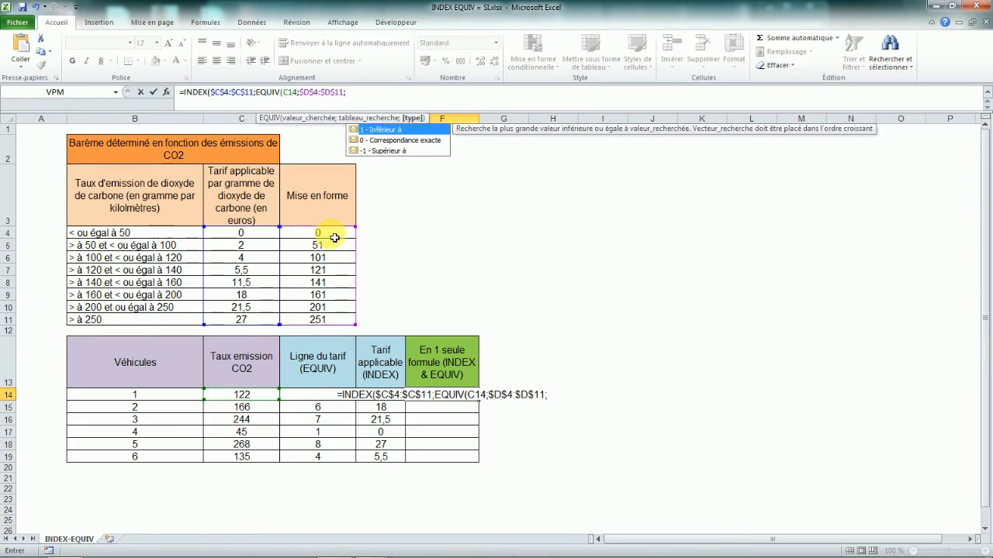
{"action": "left_click", "coordinate": [417, 131]}
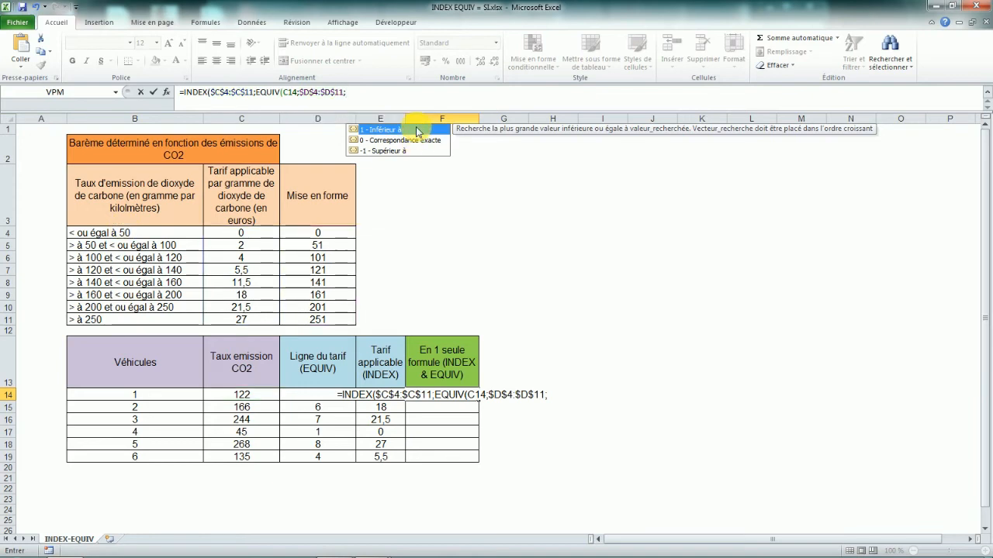
{"action": "double_click", "coordinate": [417, 130]}
{"action": "type", "text": "))"}
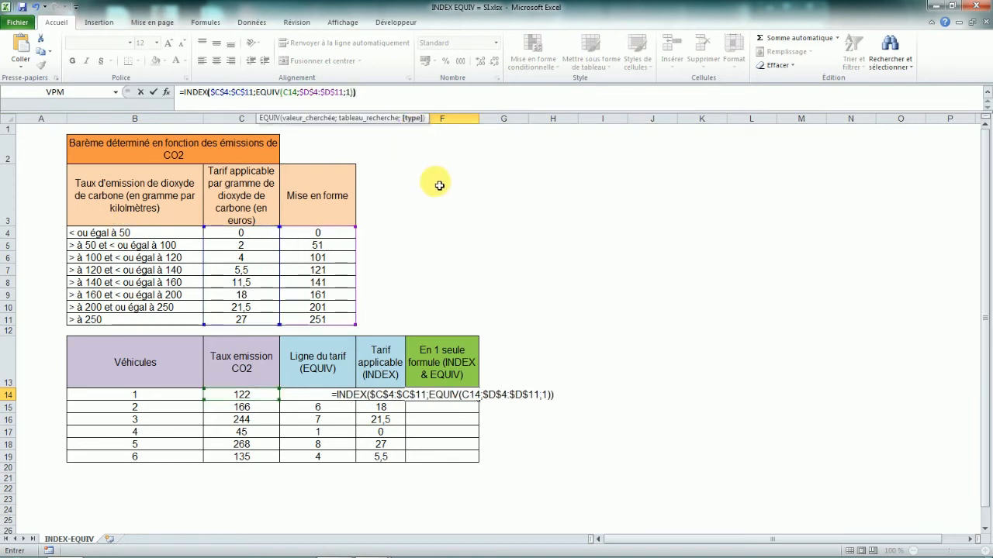
{"action": "key", "text": "Return"}
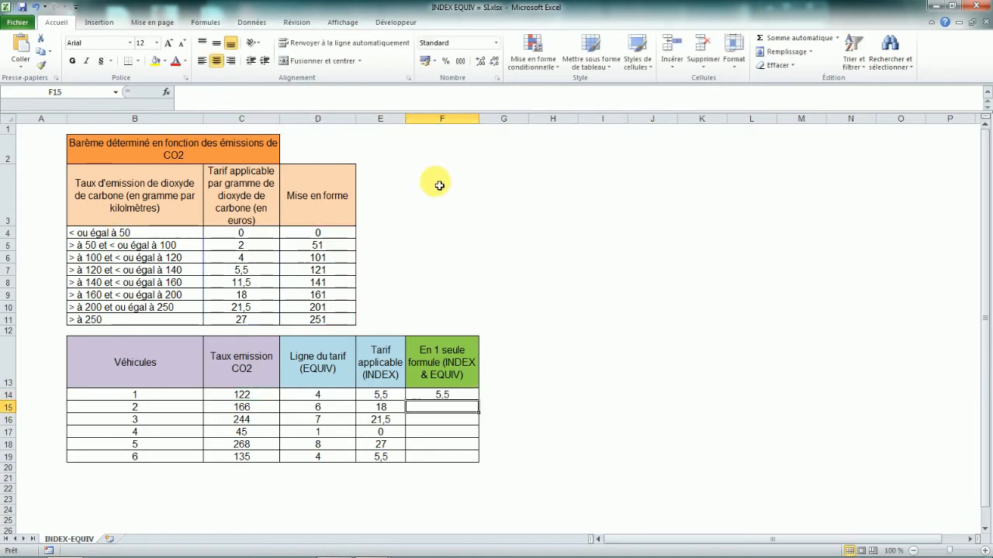
Copy the single INDEX-EQUIV formula down column F for all six vehicles.
{"action": "left_click", "coordinate": [443, 397]}
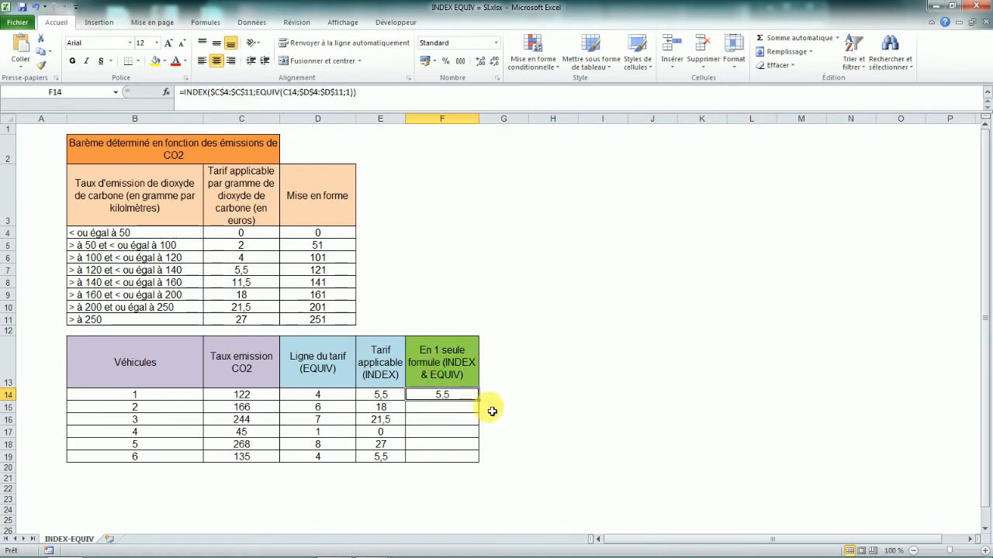
{"action": "double_click", "coordinate": [479, 401]}
{"action": "left_click", "coordinate": [553, 407]}
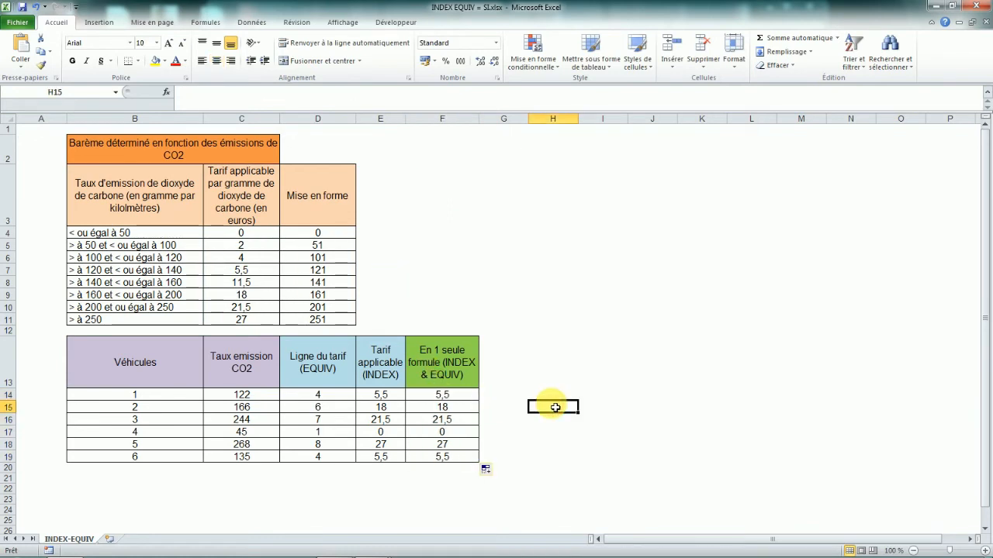
{"action": "left_click", "coordinate": [461, 397]}
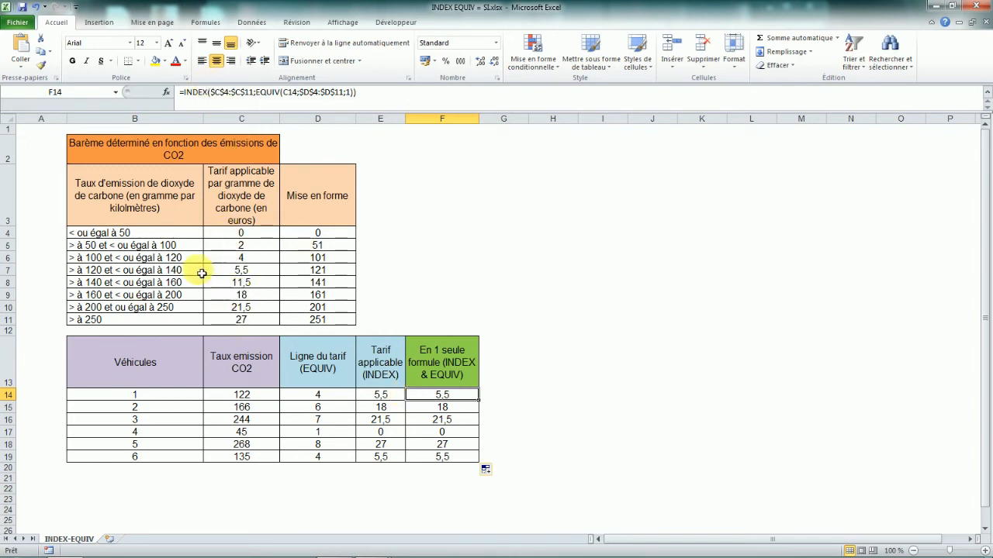
Examine the tariff rates, scale labels and Mise en forme thresholds against the first vehicle's EQUIV formula.
{"action": "left_click_drag", "start_coordinate": [251, 239], "coordinate": [245, 318]}
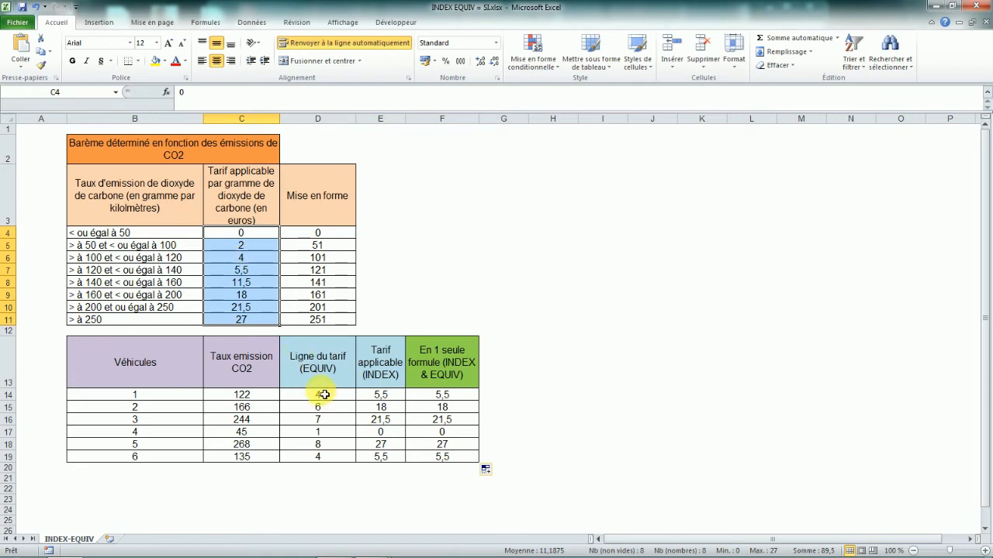
{"action": "key", "text": "Return"}
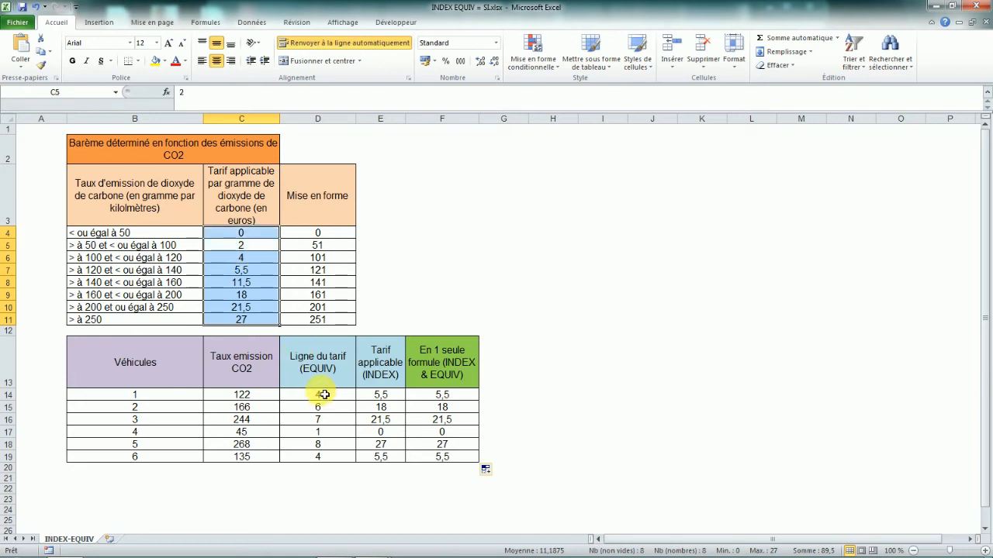
{"action": "left_click", "coordinate": [320, 395]}
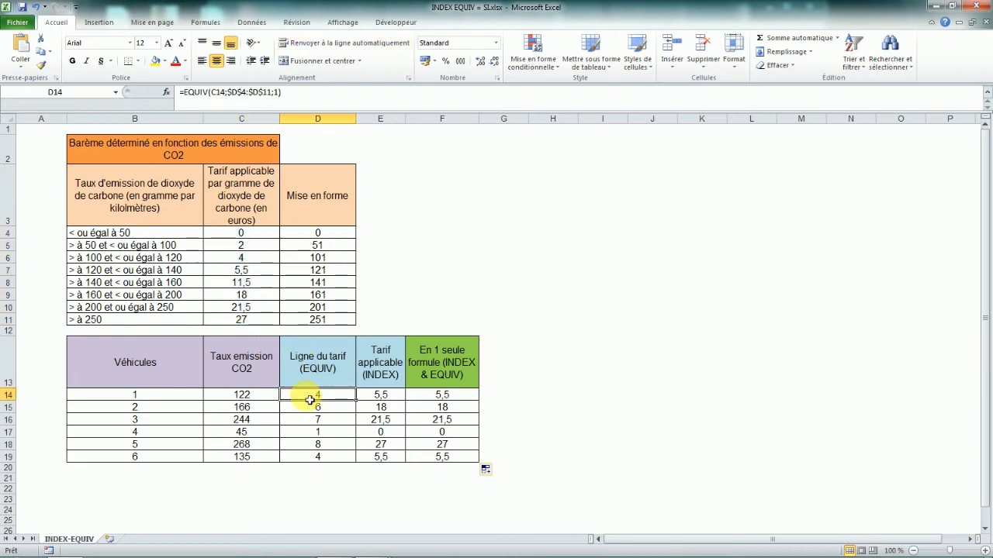
{"action": "left_click", "coordinate": [541, 271]}
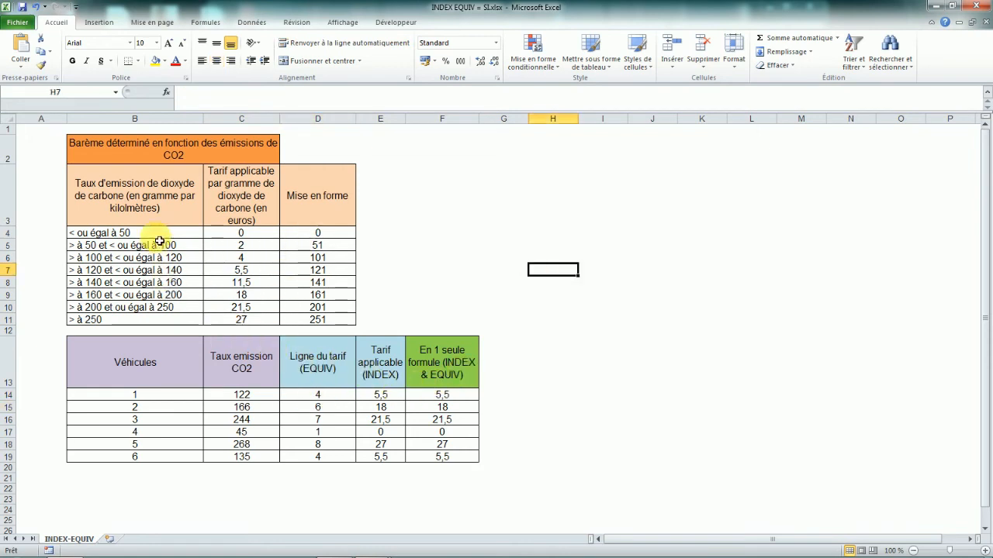
{"action": "left_click_drag", "start_coordinate": [159, 237], "coordinate": [160, 322]}
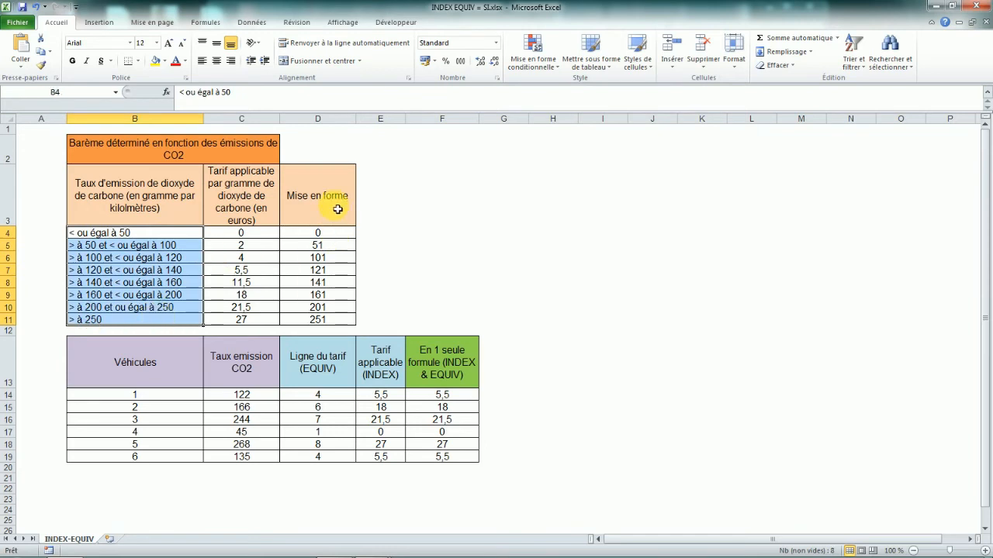
{"action": "left_click", "coordinate": [326, 236]}
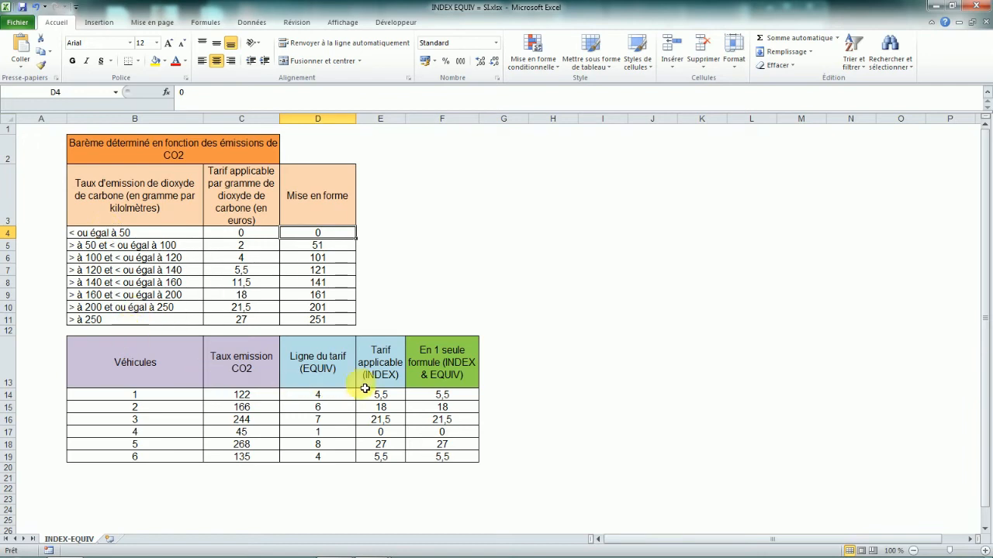
{"action": "left_click", "coordinate": [322, 397]}
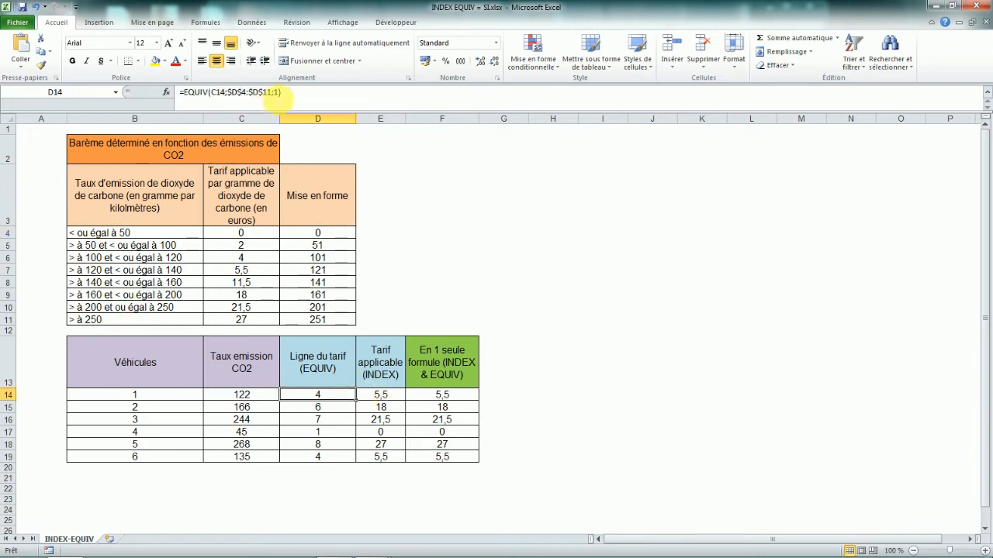
{"action": "double_click", "coordinate": [277, 92]}
{"action": "key", "text": "BackSpace"}
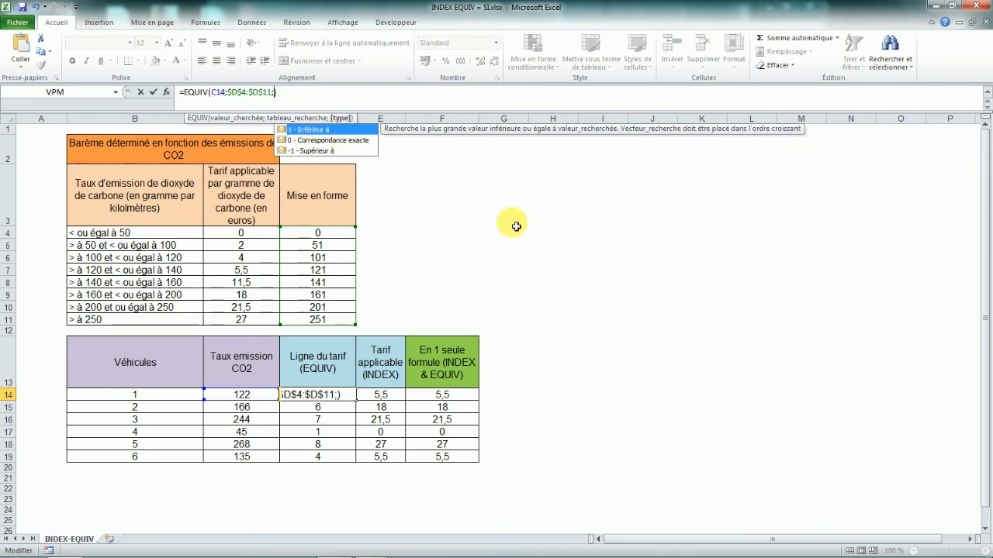
{"action": "key", "text": "Escape"}
Review the emission scale labels and Mise en forme thresholds against the first vehicle's tariff line formula.
{"action": "left_click_drag", "start_coordinate": [101, 233], "coordinate": [151, 320]}
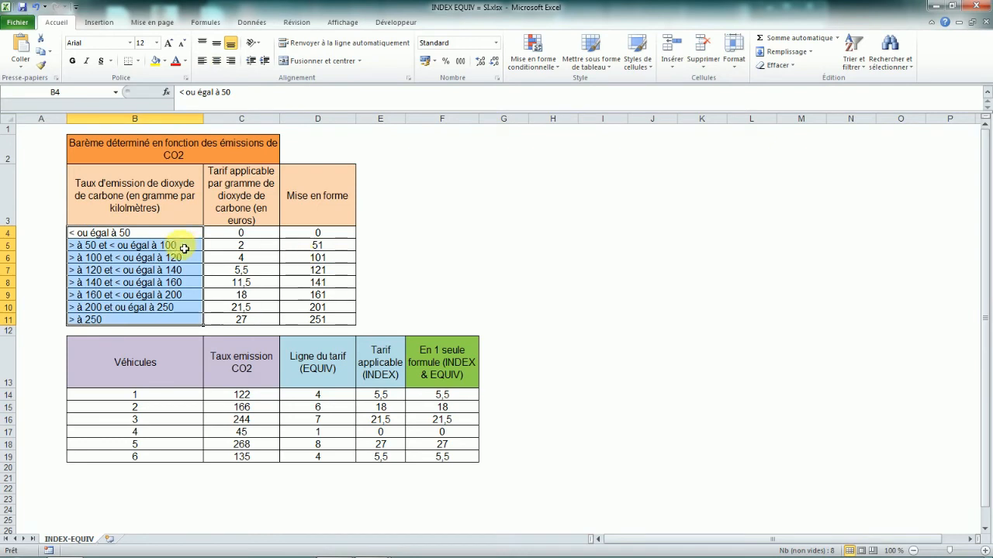
{"action": "left_click", "coordinate": [176, 245]}
{"action": "left_click", "coordinate": [144, 236]}
{"action": "left_click_drag", "start_coordinate": [145, 251], "coordinate": [142, 323]}
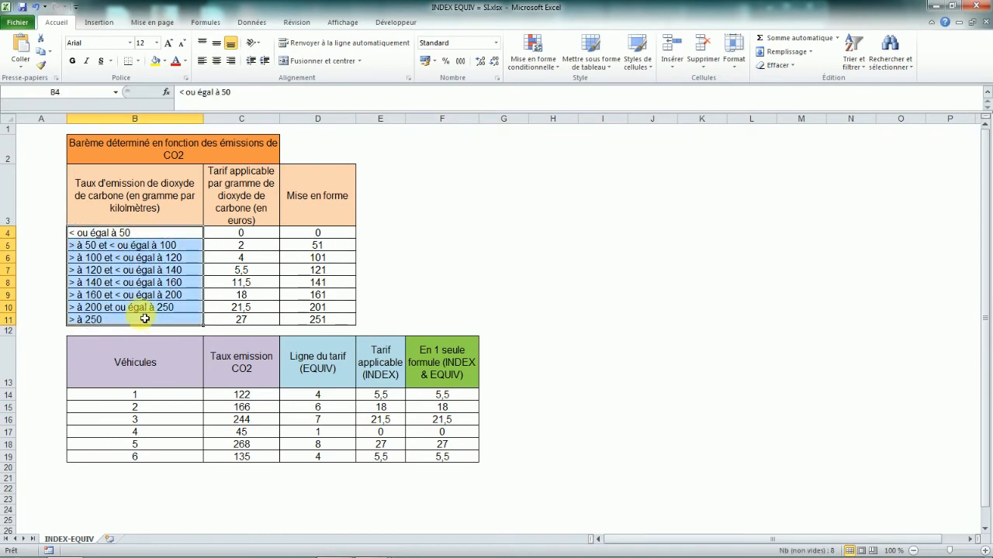
{"action": "left_click", "coordinate": [118, 233]}
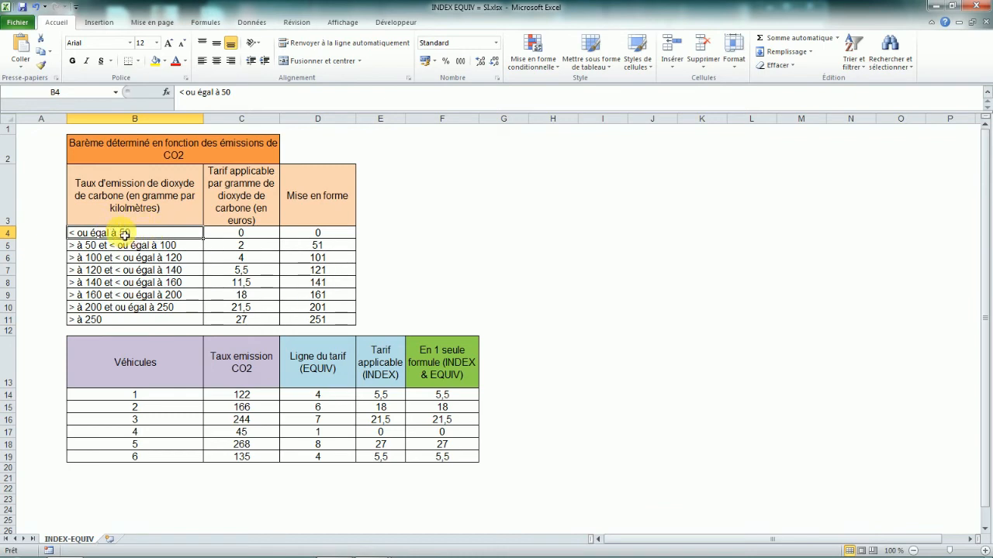
{"action": "left_click", "coordinate": [339, 236]}
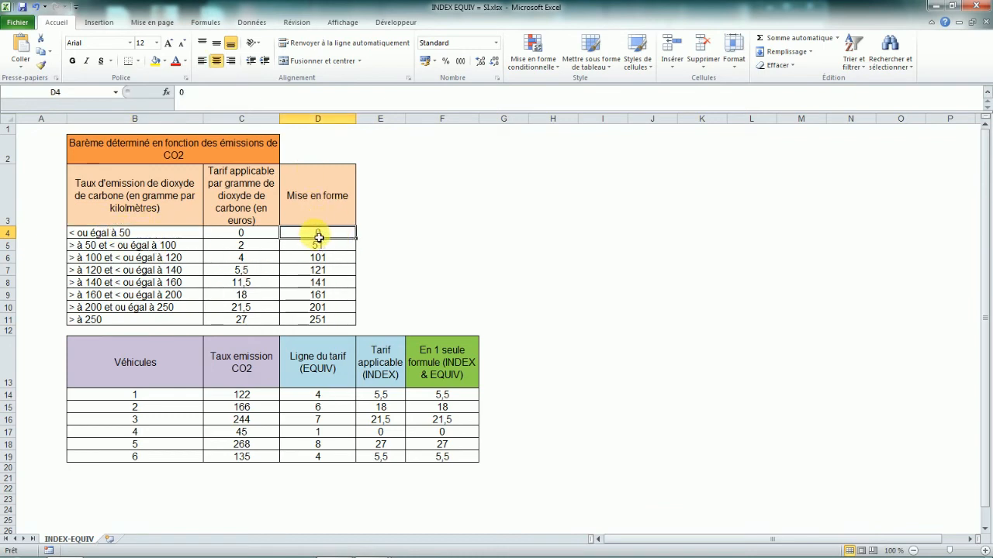
{"action": "left_click", "coordinate": [329, 405]}
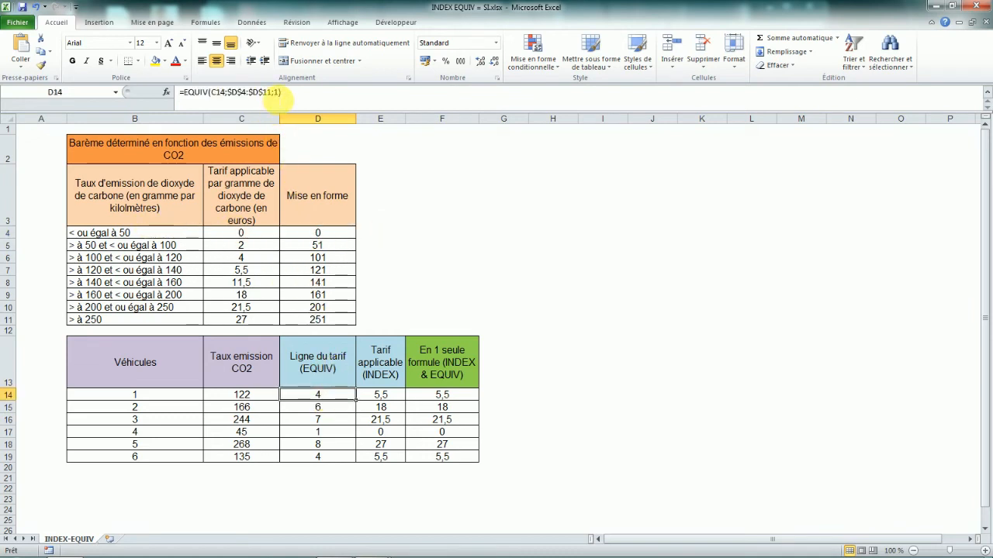
Re-enter match type 1 in the first vehicle's EQUIV formula after reviewing the match type options.
{"action": "left_click", "coordinate": [275, 92]}
{"action": "key", "text": "BackSpace"}
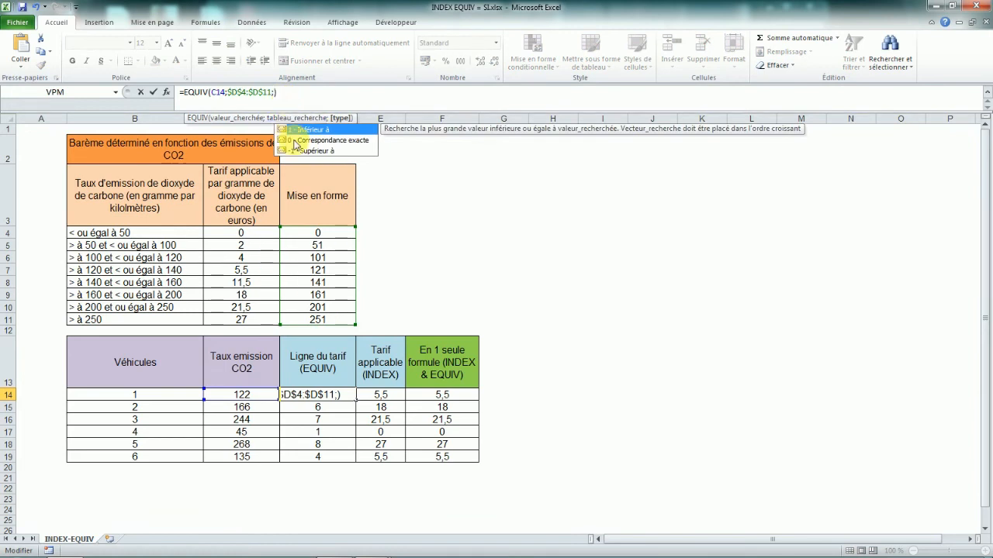
{"action": "left_click", "coordinate": [310, 152]}
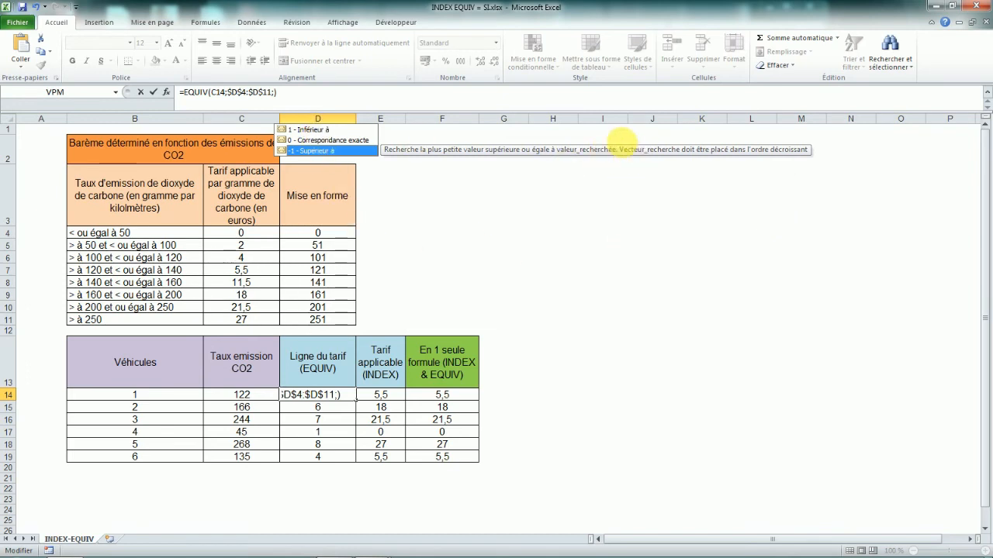
{"action": "type", "text": "1"}
{"action": "key", "text": "Return"}
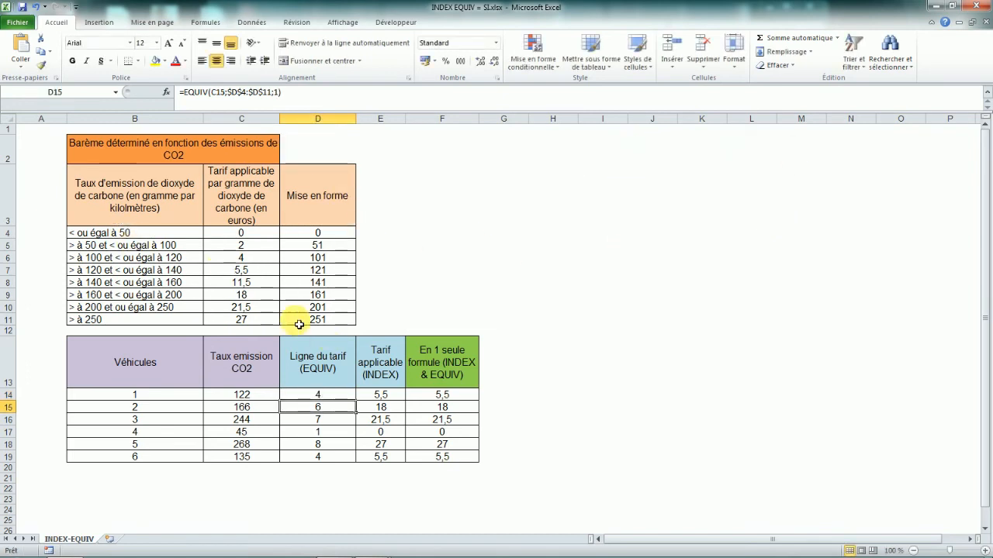
Compare the emission scale labels with the Mise en forme threshold values.
{"action": "left_click_drag", "start_coordinate": [127, 235], "coordinate": [136, 318]}
{"action": "left_click_drag", "start_coordinate": [328, 235], "coordinate": [334, 323]}
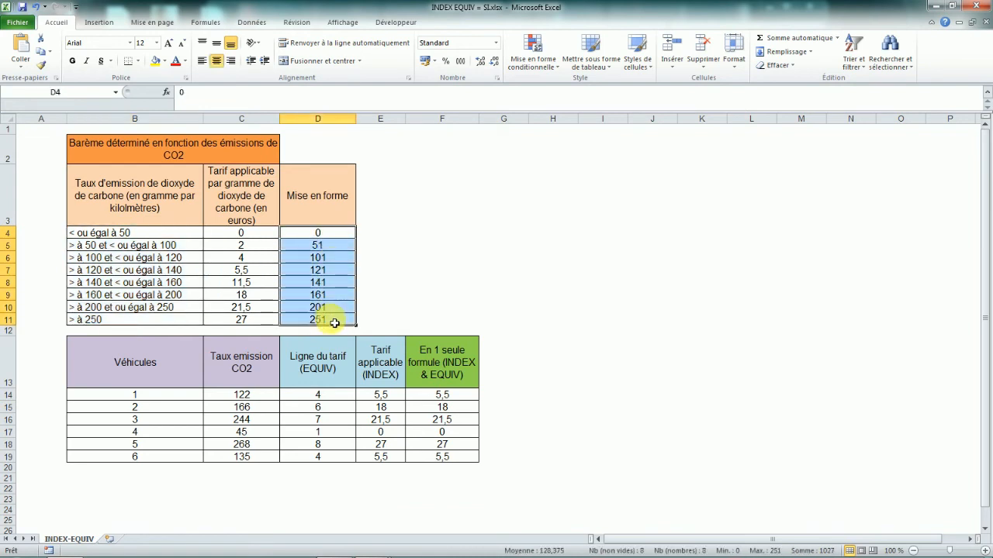
Inspect the first vehicle's EQUIV formula in edit mode without changing it.
{"action": "left_click", "coordinate": [329, 236]}
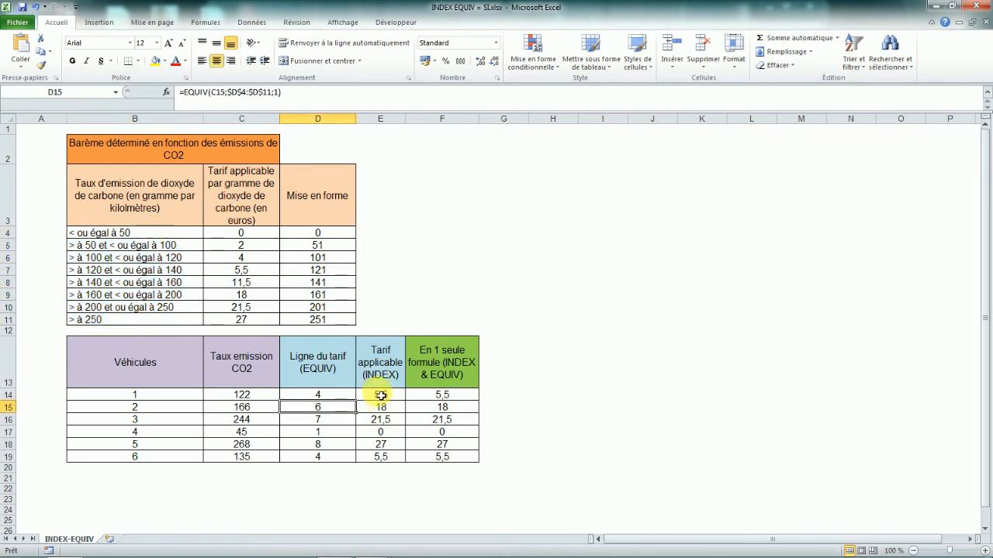
{"action": "left_click", "coordinate": [325, 395]}
{"action": "left_click", "coordinate": [277, 92]}
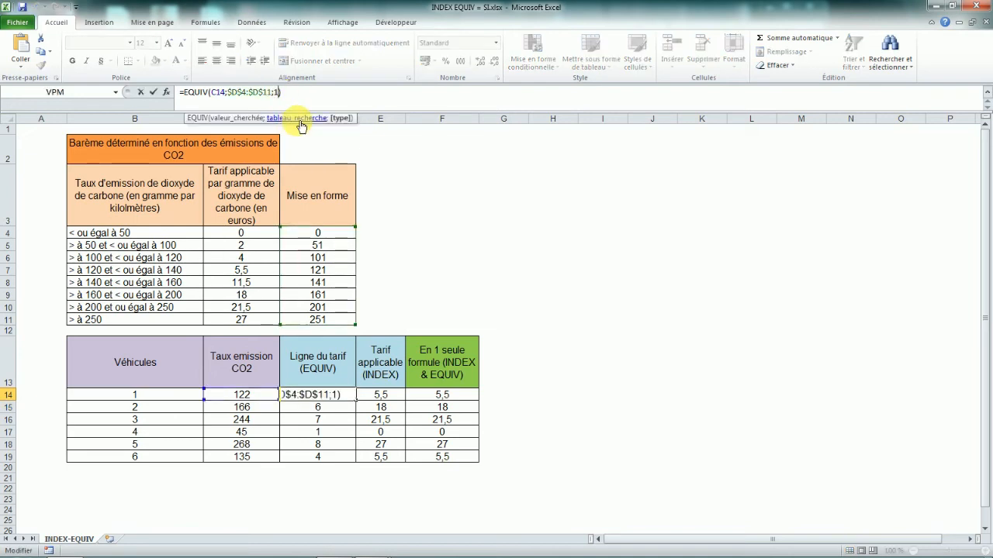
{"action": "key", "text": "Return"}
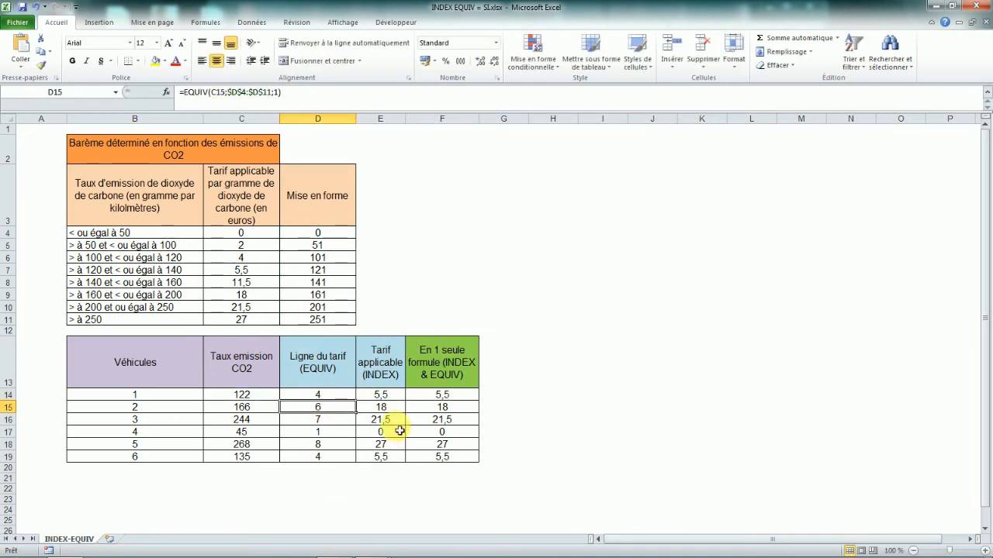
Review the tariff rates against the INDEX results and the combined INDEX-EQUIV formulas for all vehicles.
{"action": "left_click", "coordinate": [245, 235]}
{"action": "left_click_drag", "start_coordinate": [241, 232], "coordinate": [242, 318]}
{"action": "left_click", "coordinate": [380, 395]}
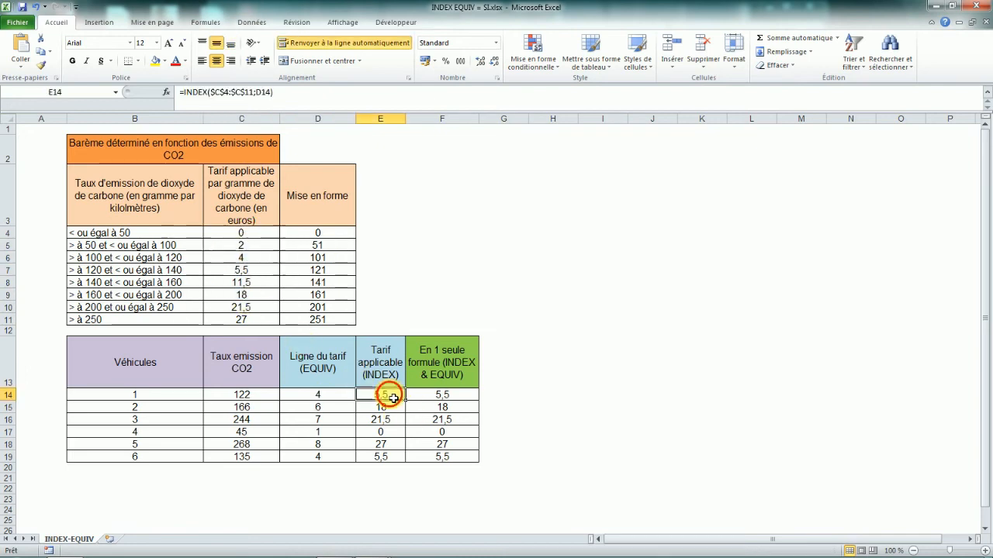
{"action": "left_click_drag", "start_coordinate": [241, 233], "coordinate": [247, 322]}
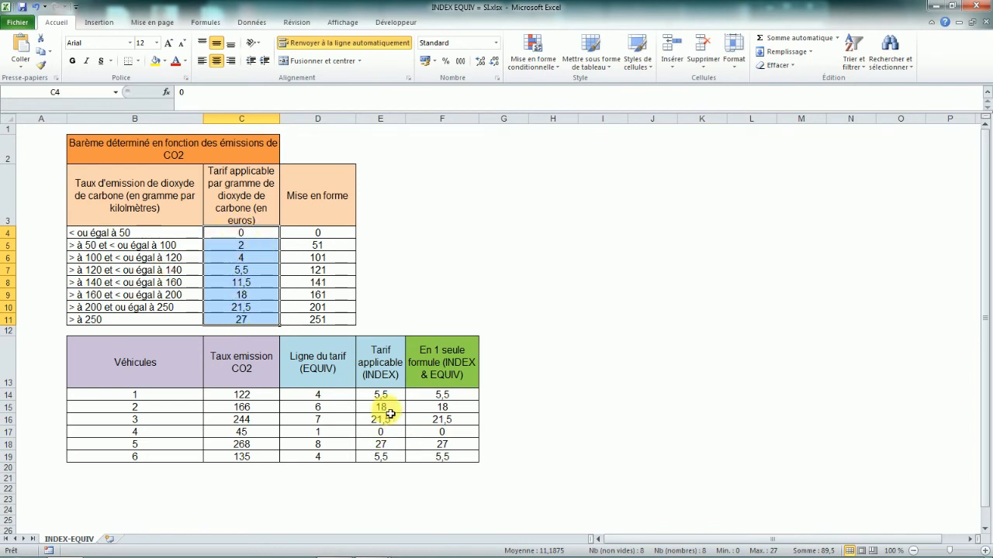
{"action": "left_click_drag", "start_coordinate": [342, 399], "coordinate": [342, 456]}
{"action": "left_click", "coordinate": [457, 437]}
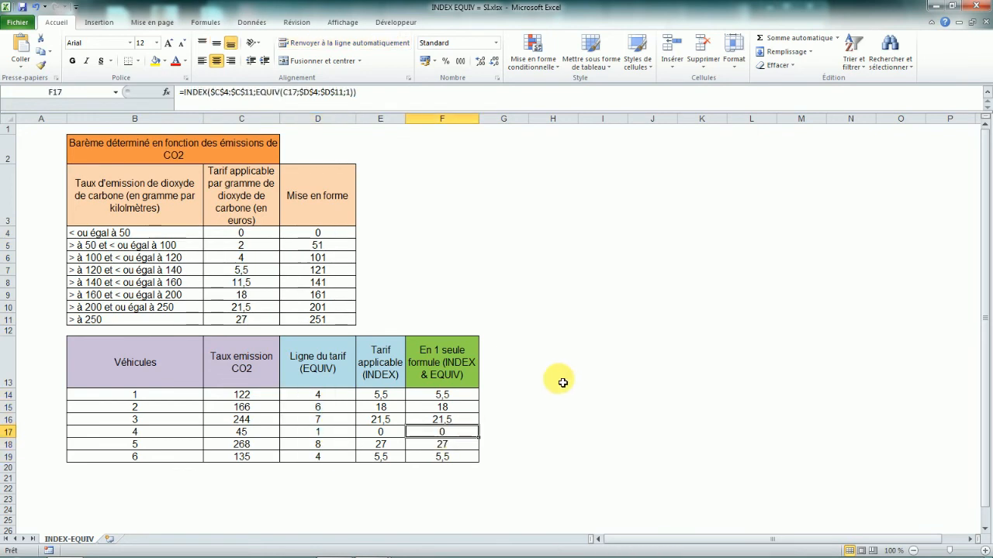
{"action": "left_click", "coordinate": [563, 381]}
{"action": "left_click_drag", "start_coordinate": [448, 396], "coordinate": [454, 456]}
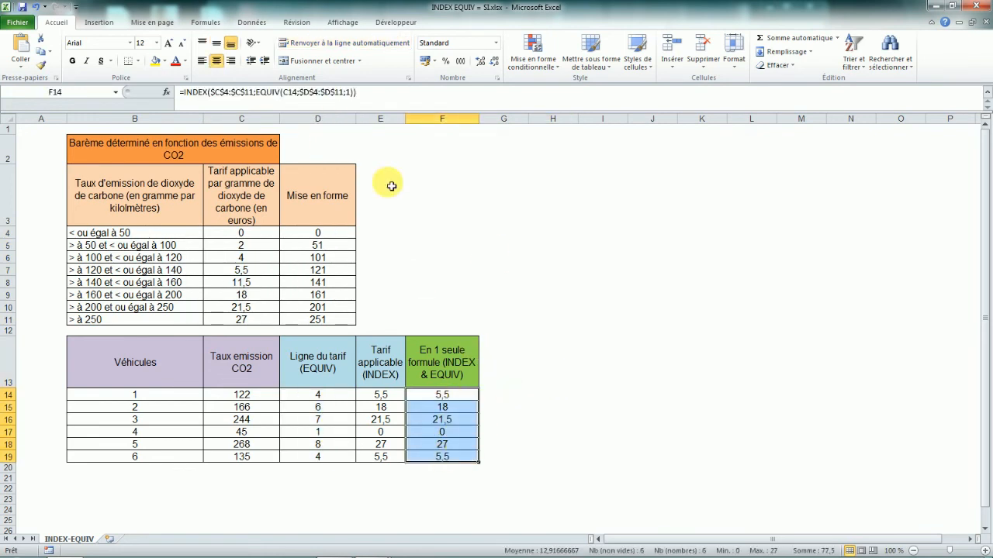
{"action": "key", "text": "Return"}
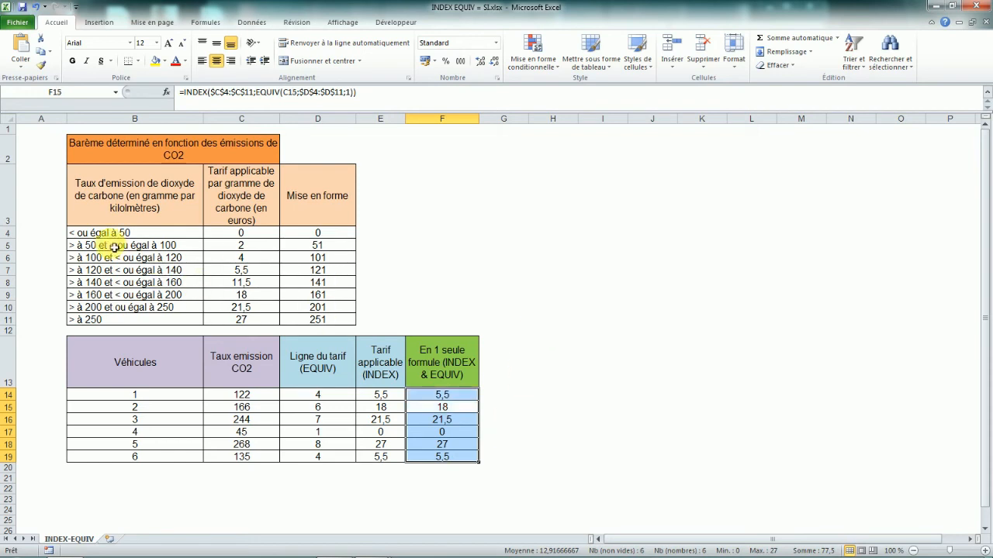
Change the second scale label to '> à 60 et < ou égal à 100' and its Mise en forme threshold to 61.
{"action": "left_click", "coordinate": [124, 269]}
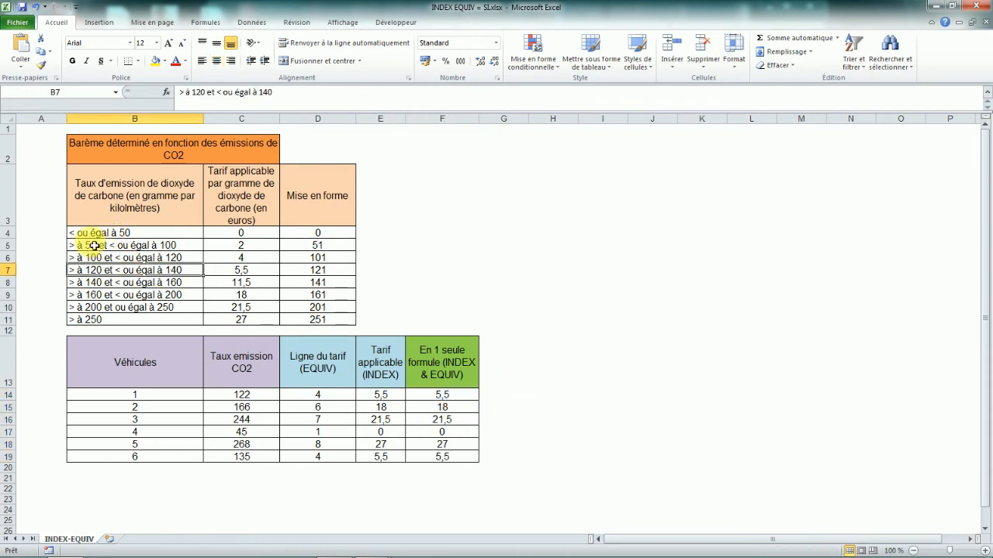
{"action": "double_click", "coordinate": [101, 245]}
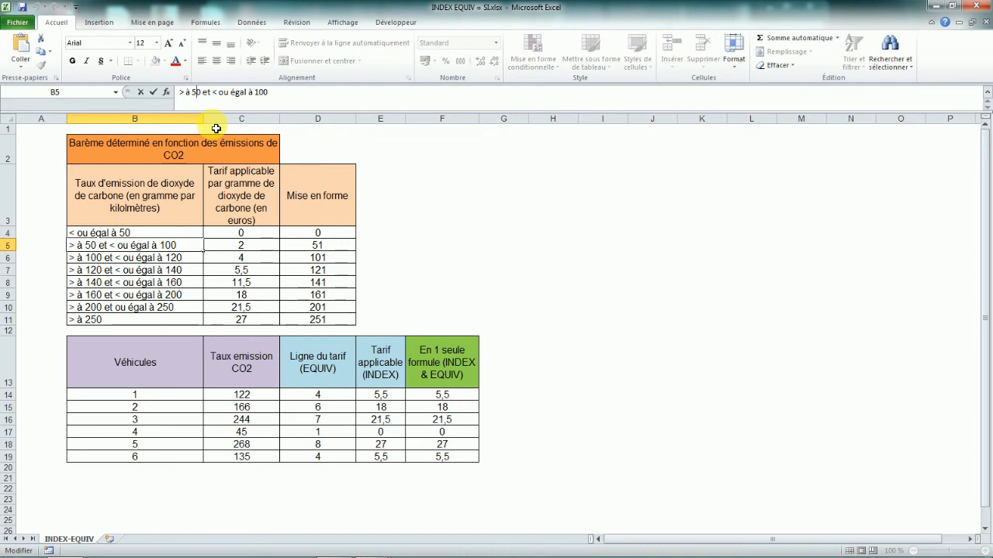
{"action": "key", "text": "BackSpace"}
{"action": "type", "text": "6"}
{"action": "key", "text": "Return"}
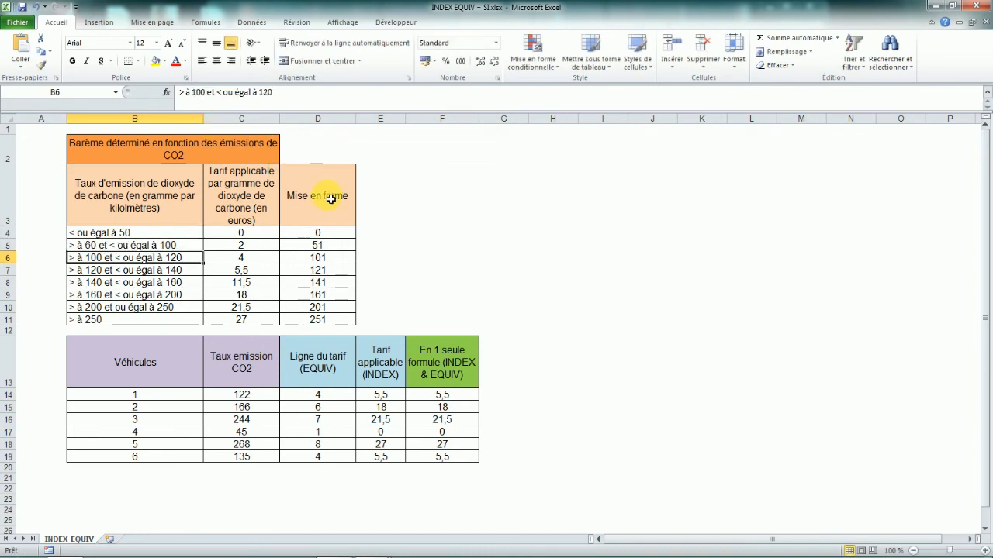
{"action": "left_click", "coordinate": [324, 248]}
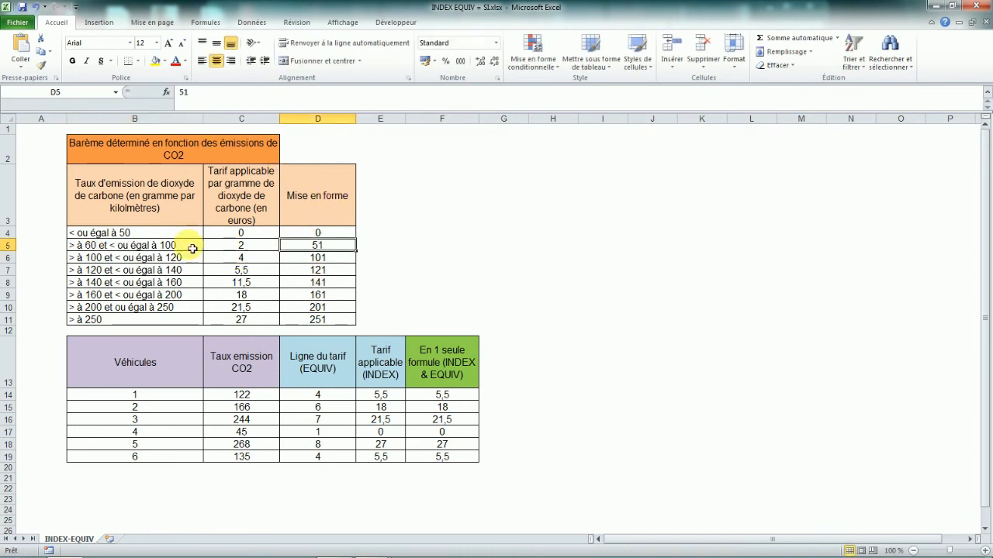
{"action": "type", "text": "6"}
{"action": "key", "text": "Return"}
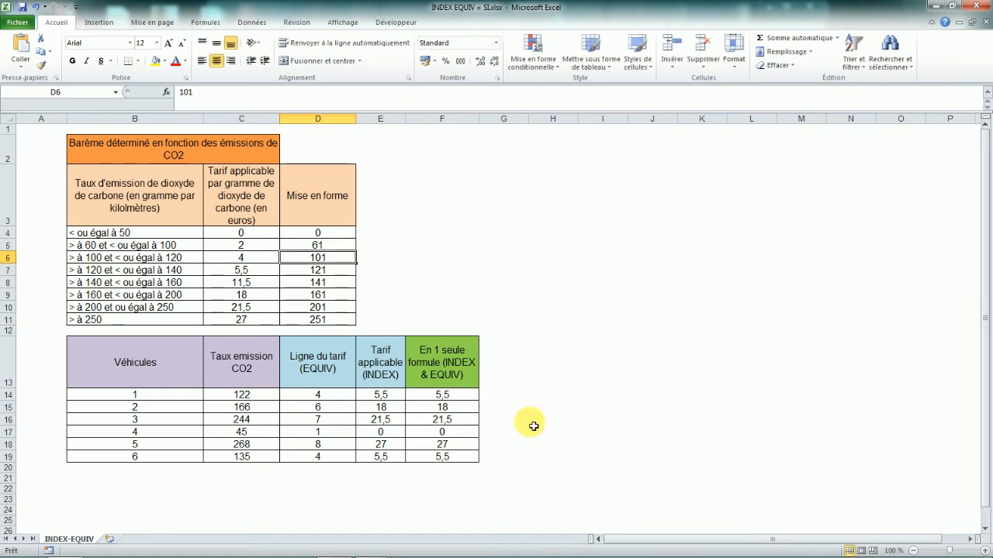
Set the first vehicle's CO2 emission rate to 61.
{"action": "left_click", "coordinate": [244, 395]}
{"action": "type", "text": "61"}
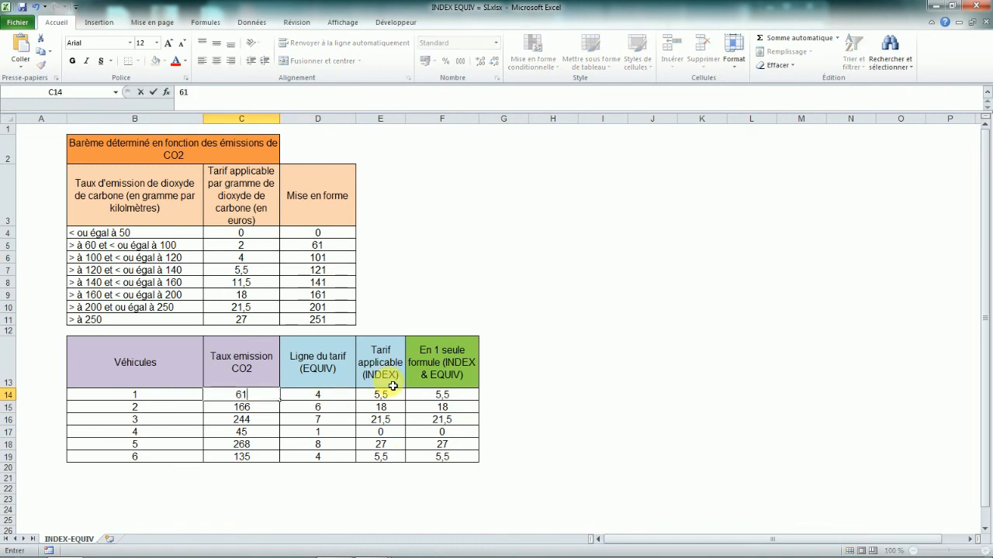
{"action": "key", "text": "Return"}
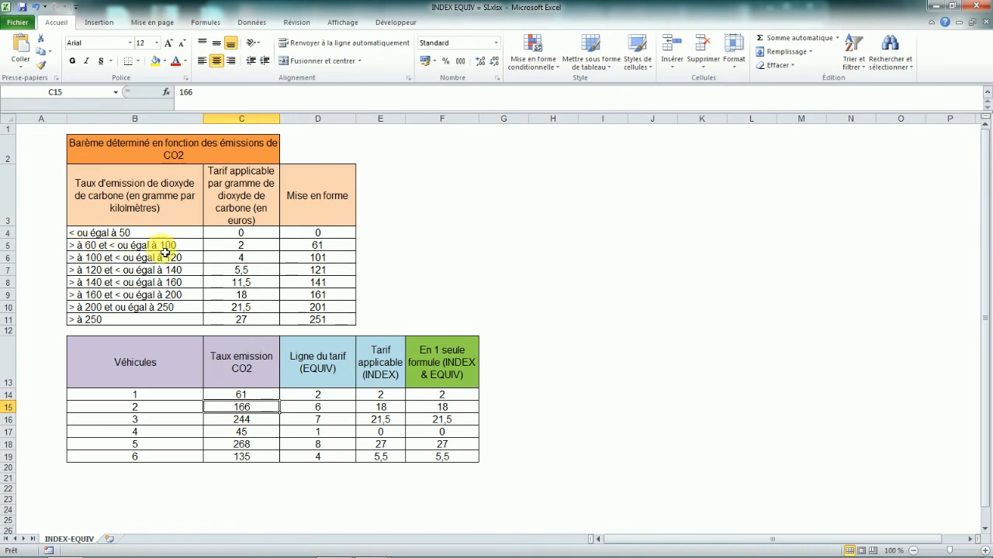
Set the first vehicle's CO2 emission rate to 60.
{"action": "left_click", "coordinate": [261, 395]}
{"action": "type", "text": "60"}
{"action": "key", "text": "Return"}
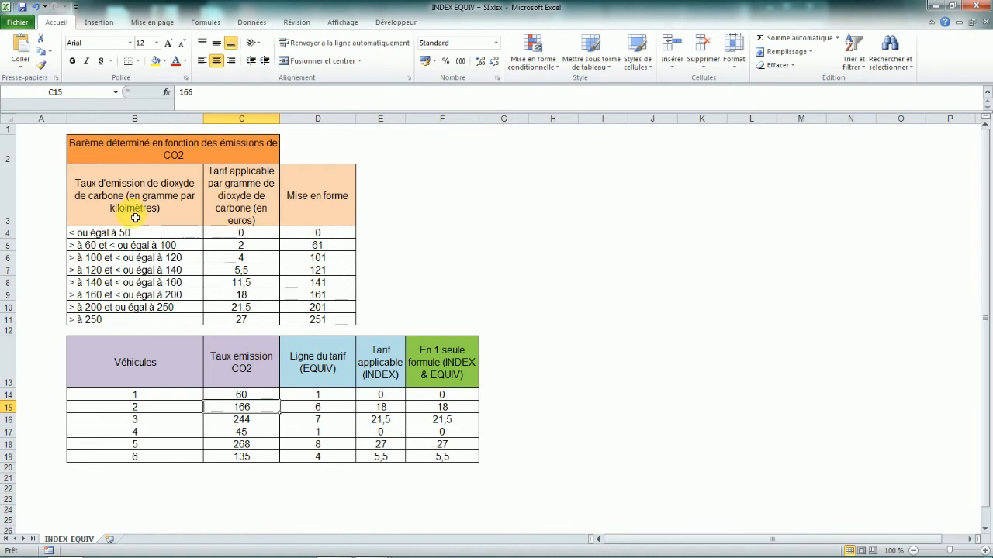
Change the first scale label to '< ou égal à 60'.
{"action": "left_click", "coordinate": [130, 233]}
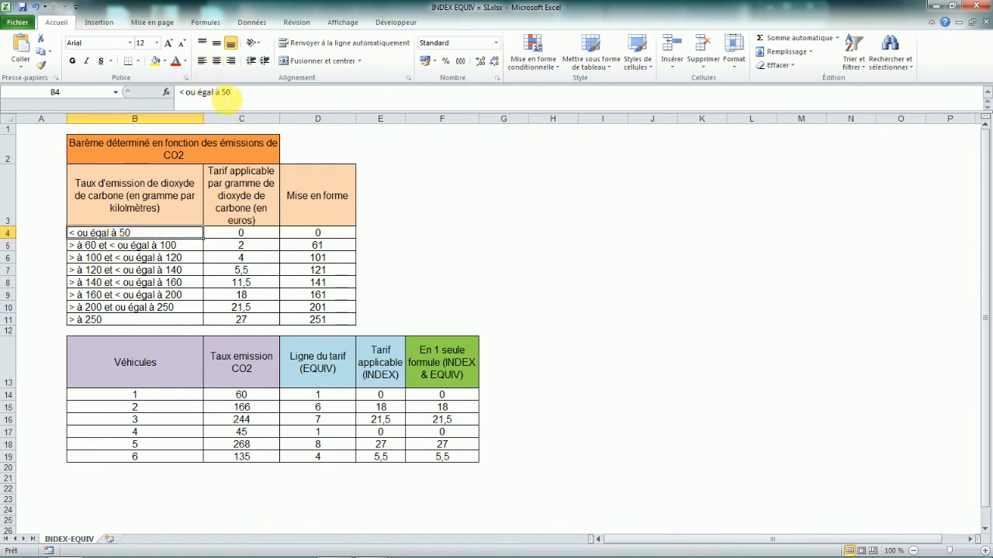
{"action": "left_click", "coordinate": [230, 93]}
{"action": "type", "text": "6"}
{"action": "key", "text": "Return"}
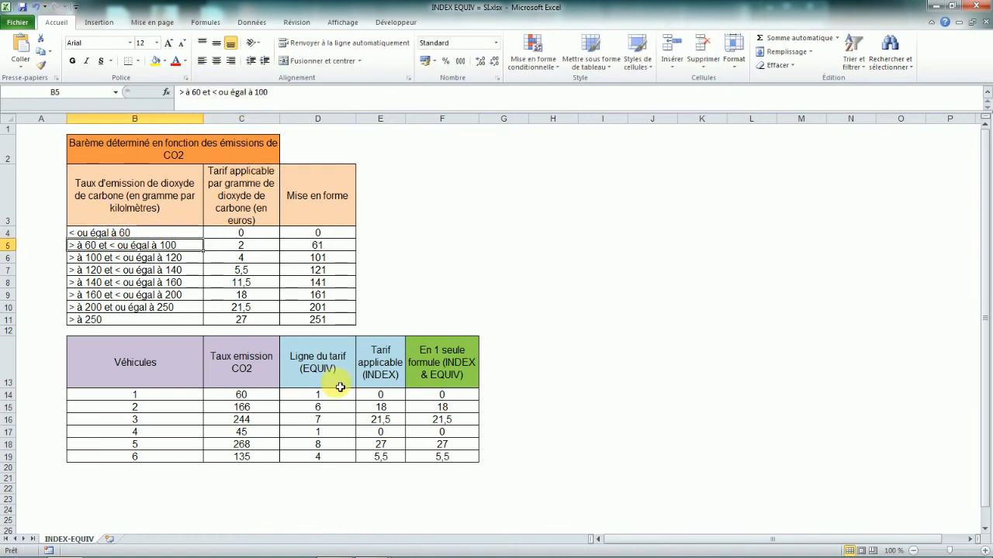
Compare the Mise en forme thresholds and scale labels with the combined INDEX-EQUIV results for the first vehicles.
{"action": "left_click", "coordinate": [323, 233]}
{"action": "left_click_drag", "start_coordinate": [322, 246], "coordinate": [325, 324]}
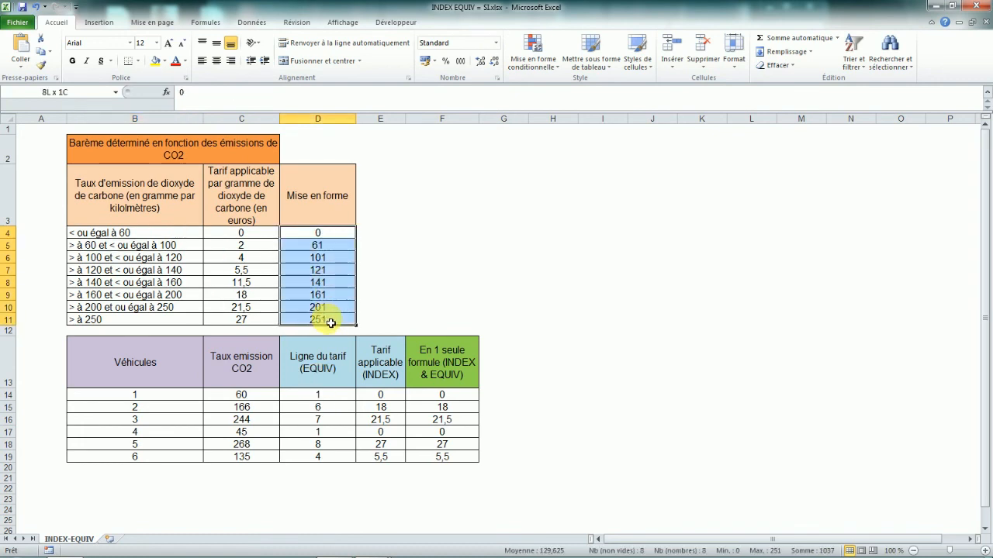
{"action": "left_click", "coordinate": [485, 319]}
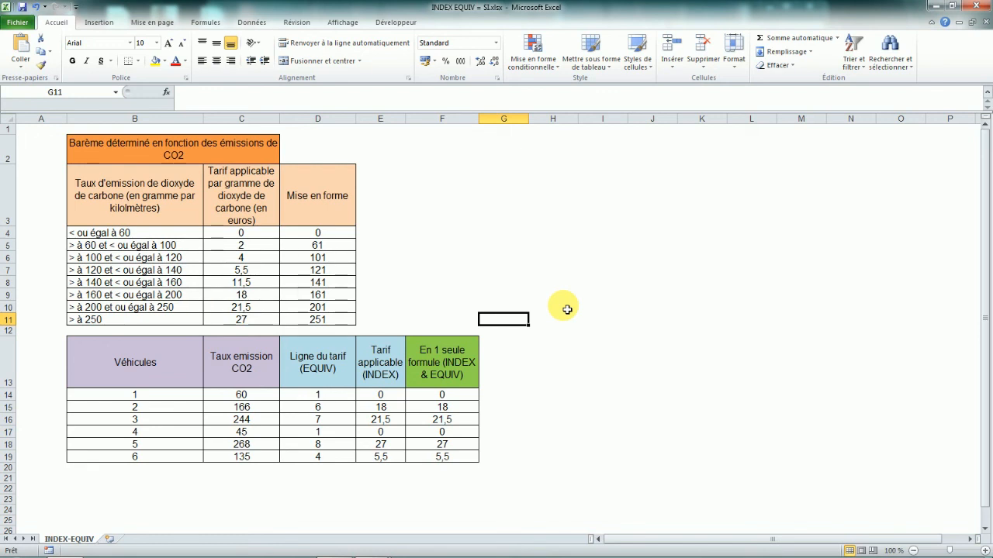
{"action": "left_click", "coordinate": [429, 396]}
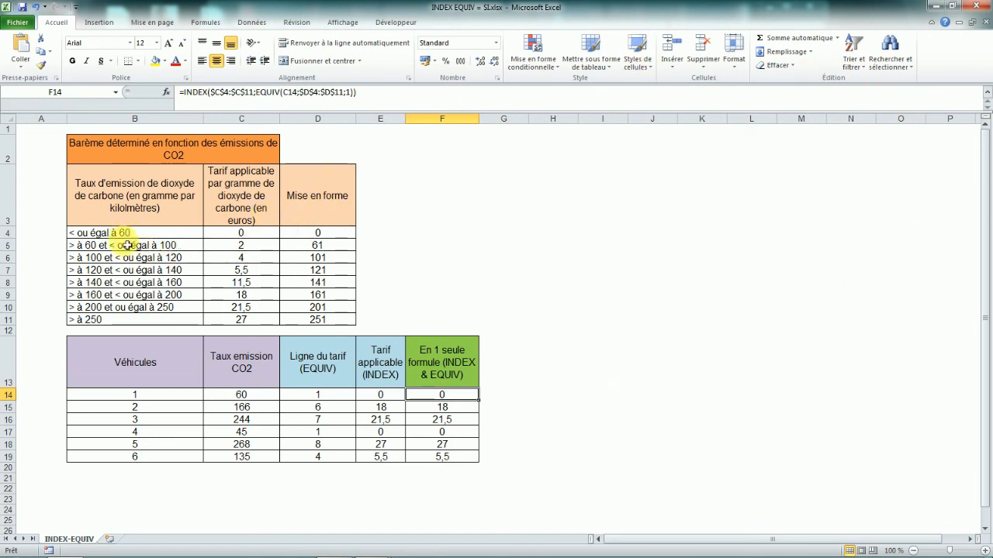
{"action": "key", "text": "Down"}
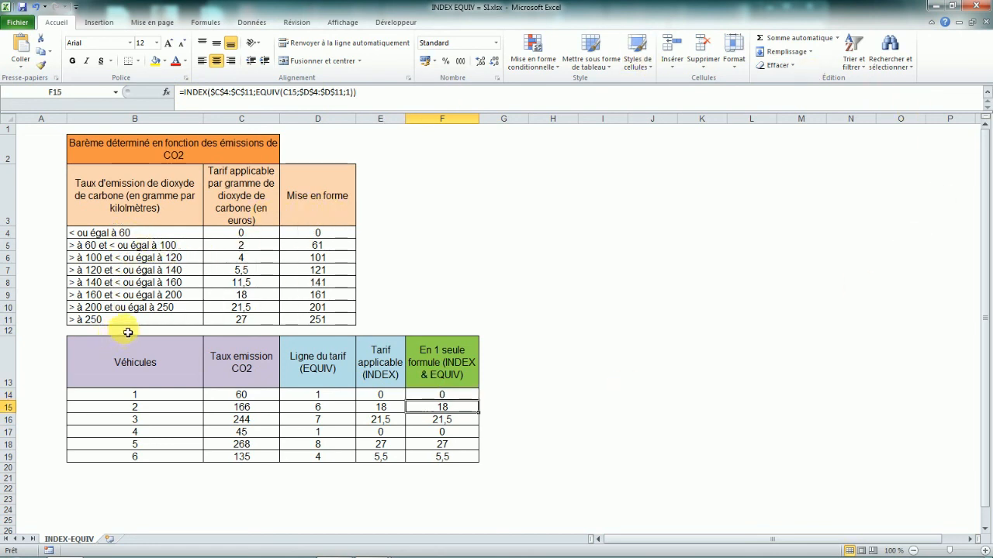
{"action": "left_click_drag", "start_coordinate": [88, 233], "coordinate": [110, 308]}
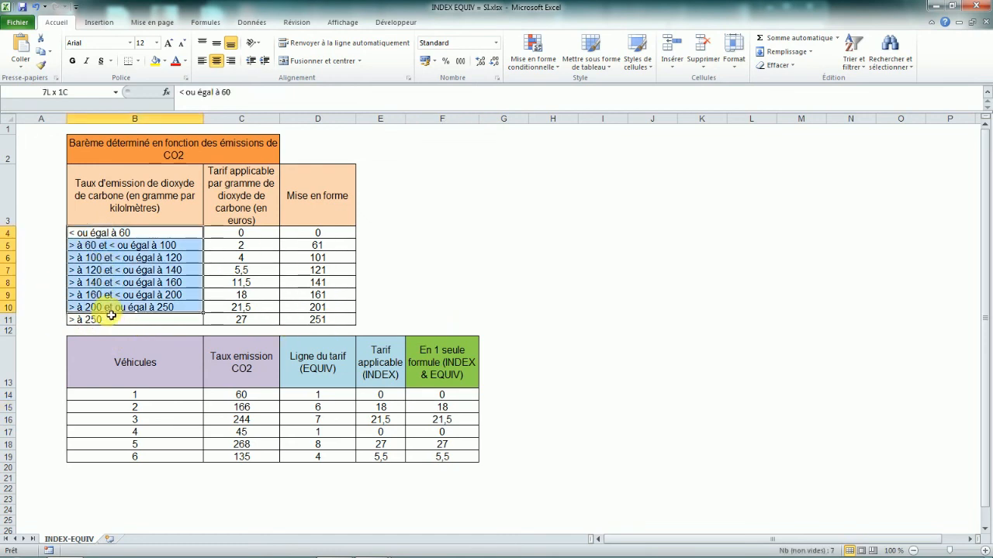
{"action": "left_click", "coordinate": [453, 395]}
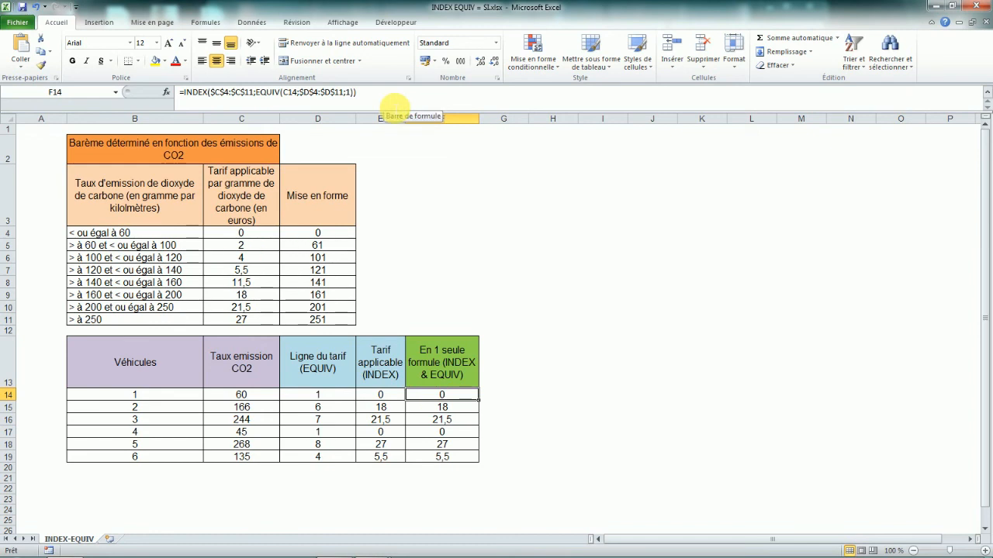
{"action": "key", "text": "Down"}
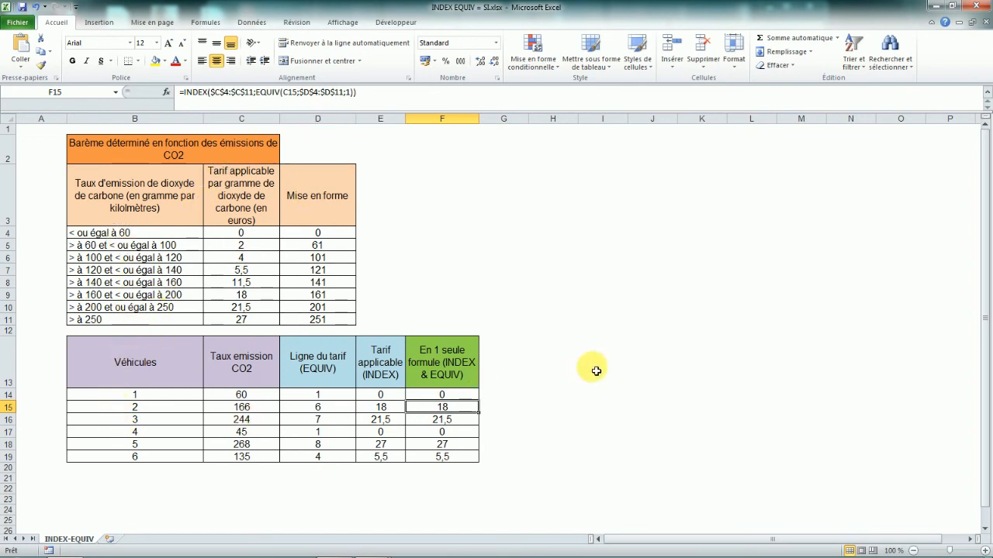
{"action": "left_click_drag", "start_coordinate": [132, 233], "coordinate": [135, 257]}
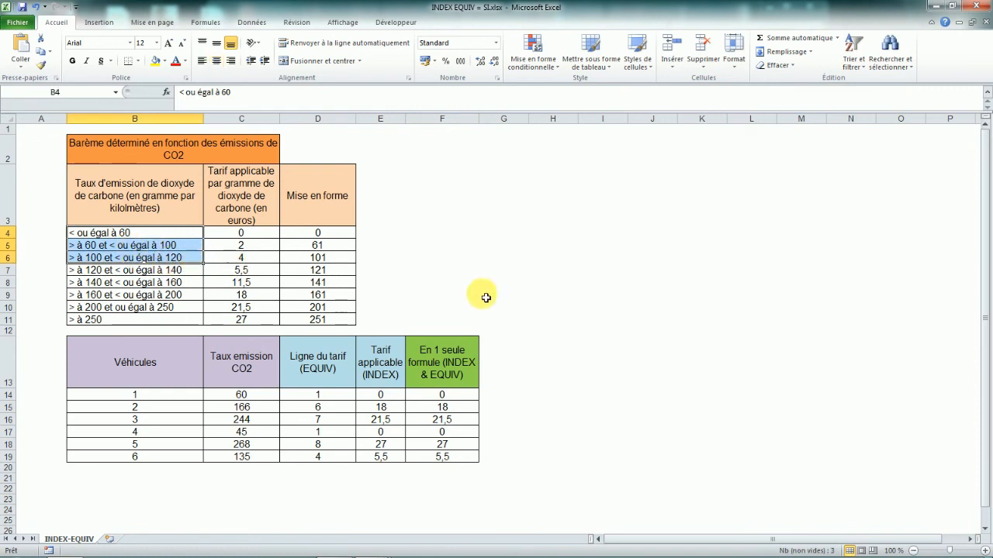
{"action": "key", "text": "ctrl+shift+Down"}
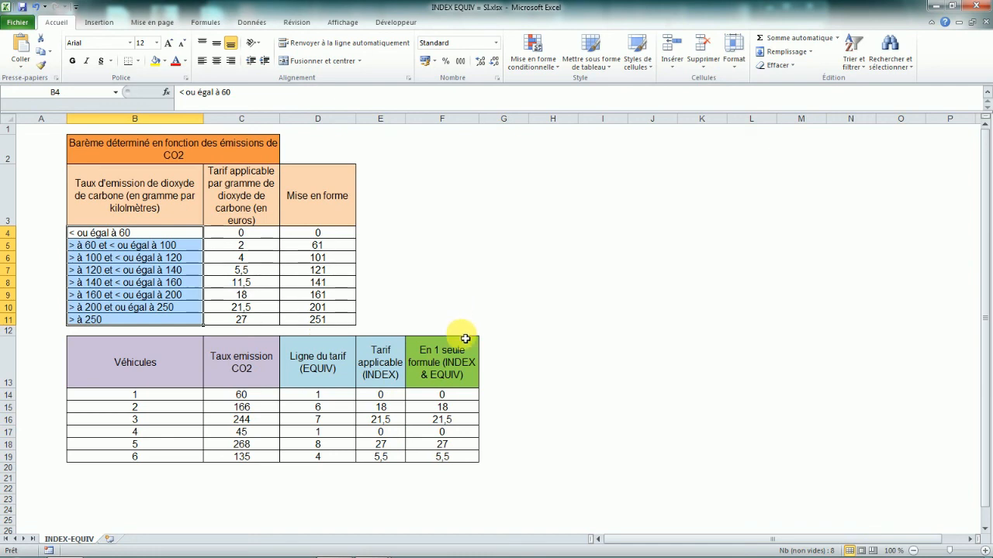
{"action": "left_click", "coordinate": [446, 247]}
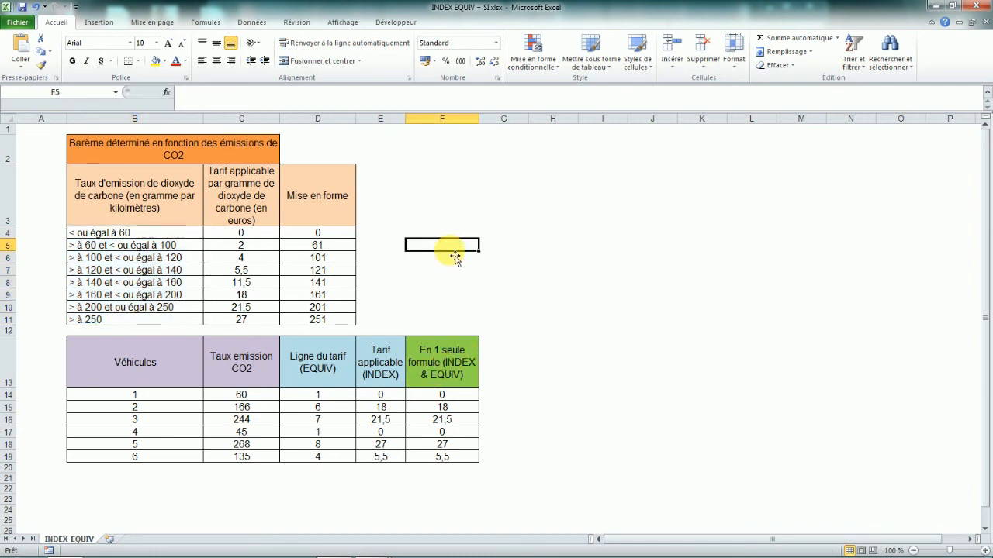